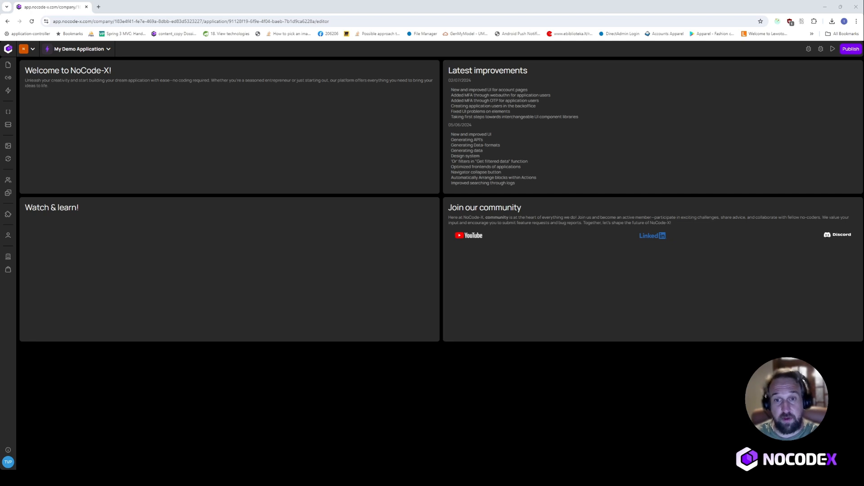
- Open the Hub from the sidebar to browse integrations like Google API integration and DATA PIPELINE
{"action": "left_click", "coordinate": [8, 269]}
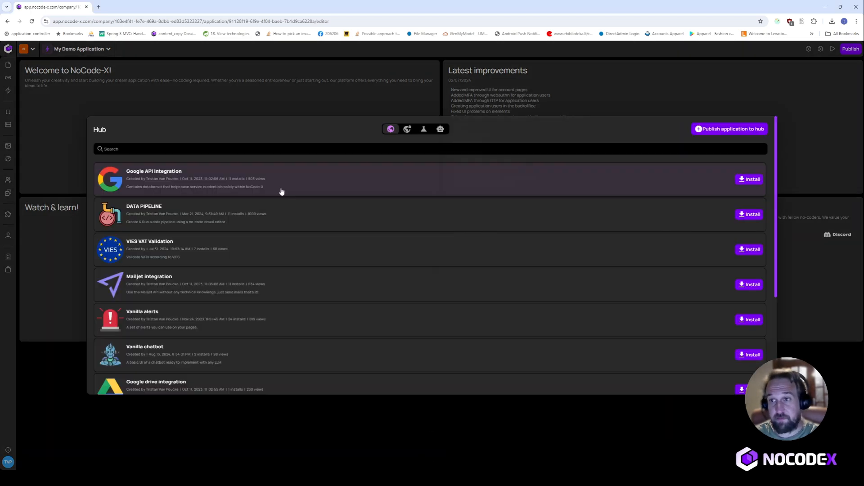
- Search the Hub for 'Open AI' and install the latest Open AI GPT integration
{"action": "left_click", "coordinate": [277, 145]}
{"action": "type", "text": "Open AI"}
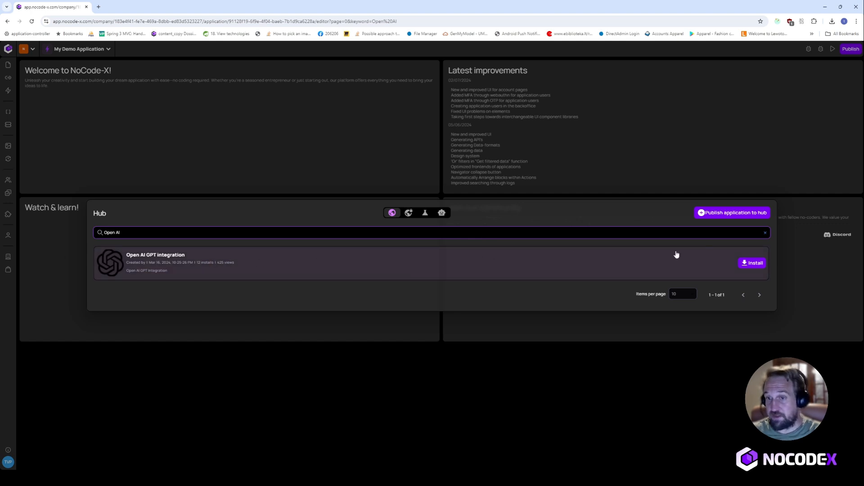
{"action": "left_click", "coordinate": [754, 263]}
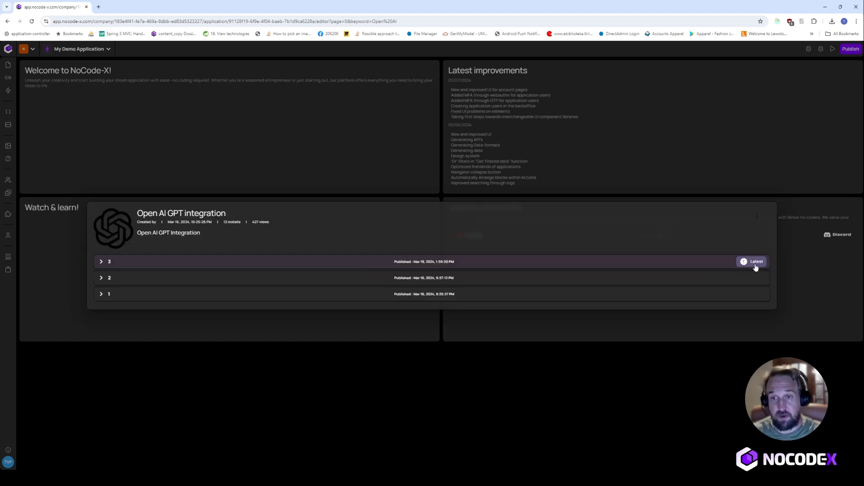
{"action": "left_click", "coordinate": [755, 267]}
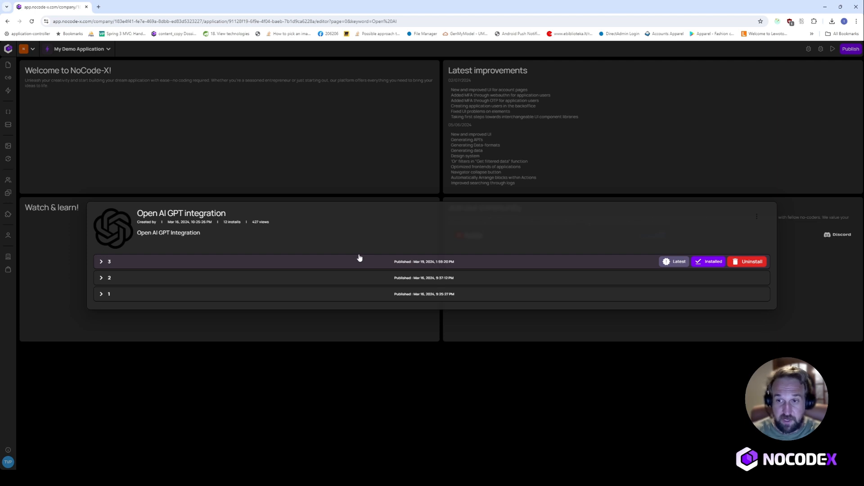
{"action": "left_click", "coordinate": [131, 183]}
- Search the Hub for 'Chat' and install Vanilla chatbot version 0.0.3
{"action": "left_click", "coordinate": [8, 269]}
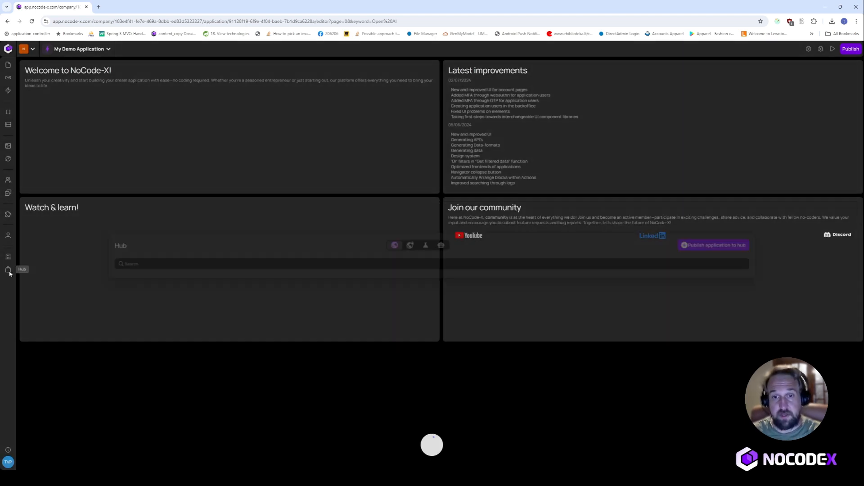
{"action": "left_click", "coordinate": [176, 149]}
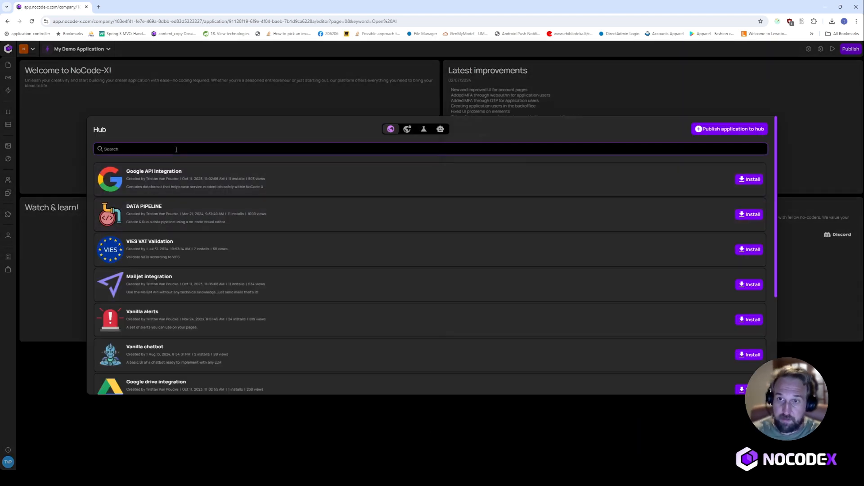
{"action": "type", "text": "Chat"}
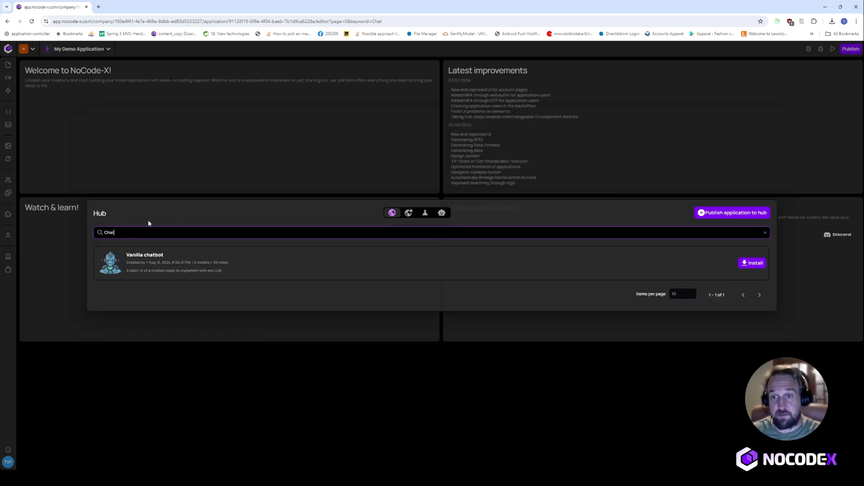
{"action": "left_click", "coordinate": [751, 262]}
{"action": "left_click", "coordinate": [750, 267]}
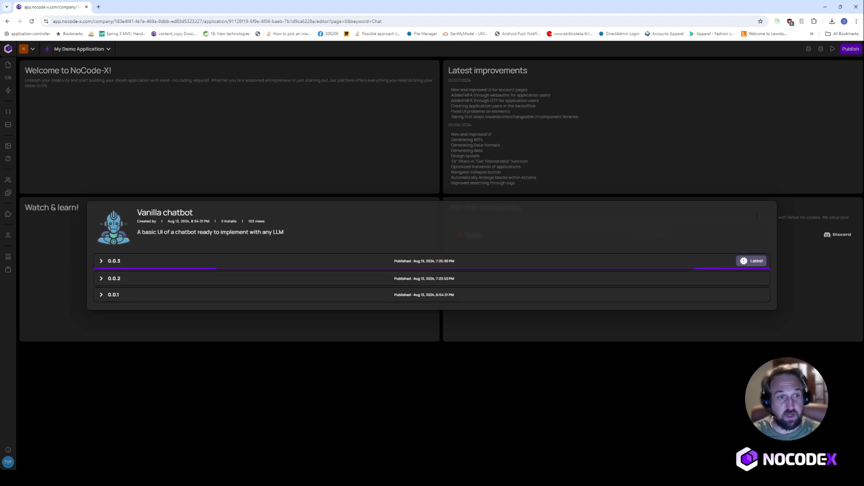
{"action": "left_click", "coordinate": [196, 150]}
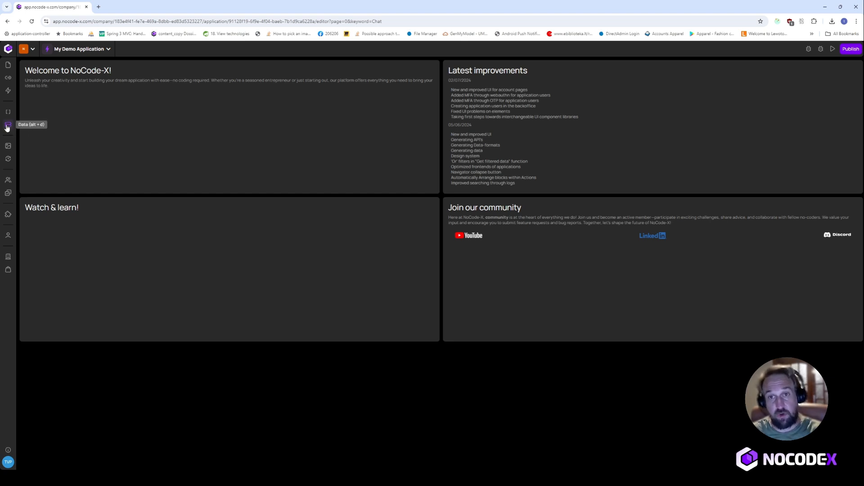
- Create a new data record named 'Open AI Config' using the OpenAI config format
{"action": "left_click", "coordinate": [8, 125]}
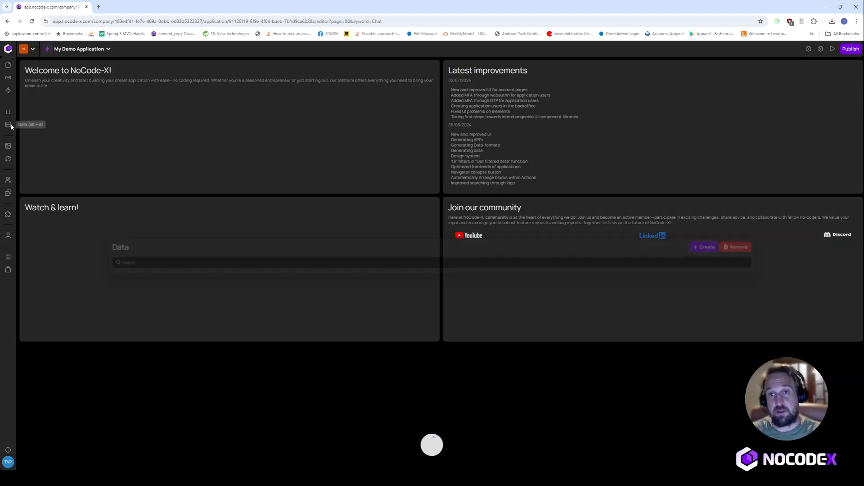
{"action": "left_click", "coordinate": [714, 196]}
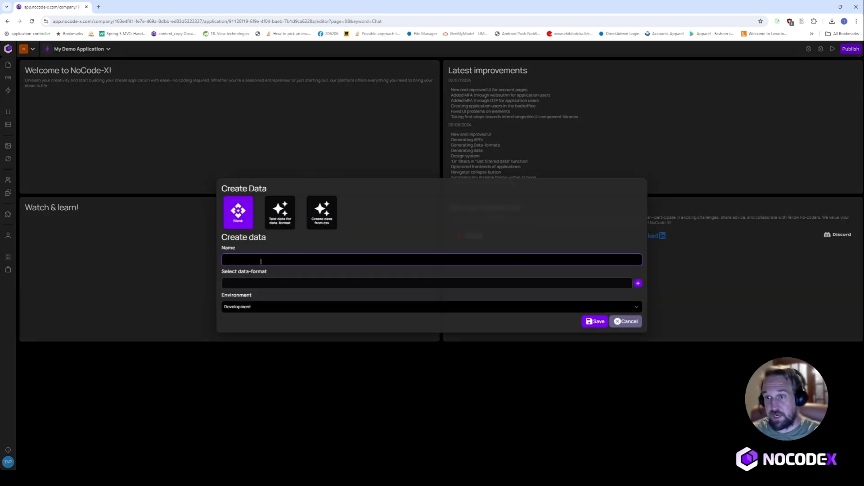
{"action": "type", "text": "Open"}
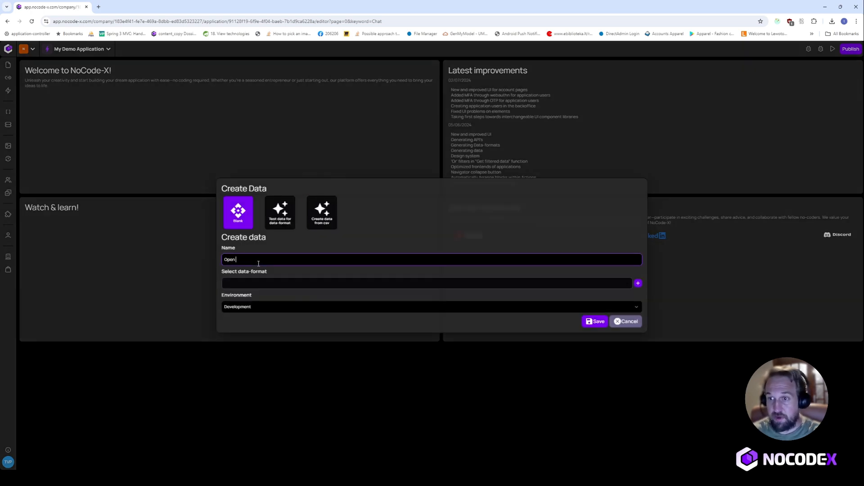
{"action": "type", "text": " AI Config"}
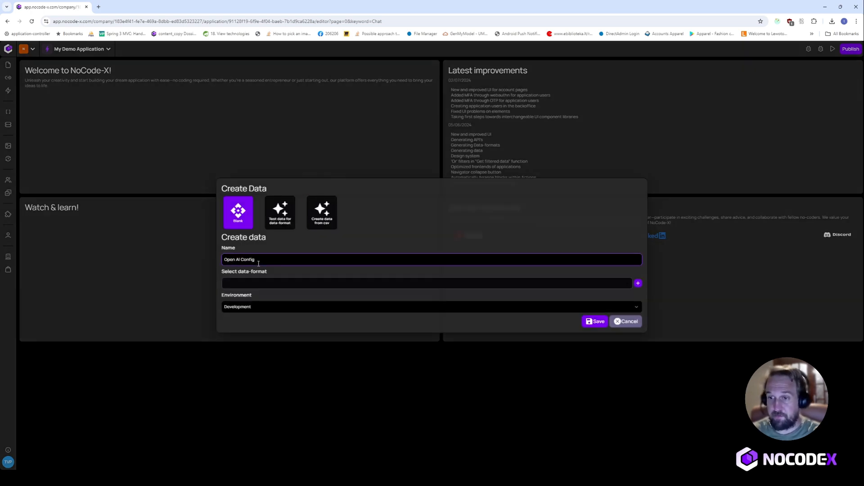
{"action": "left_click", "coordinate": [280, 285]}
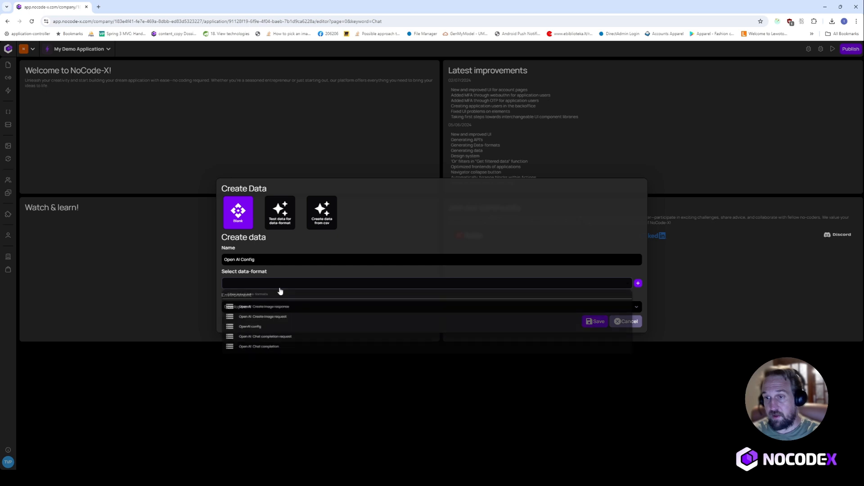
{"action": "left_click", "coordinate": [282, 329]}
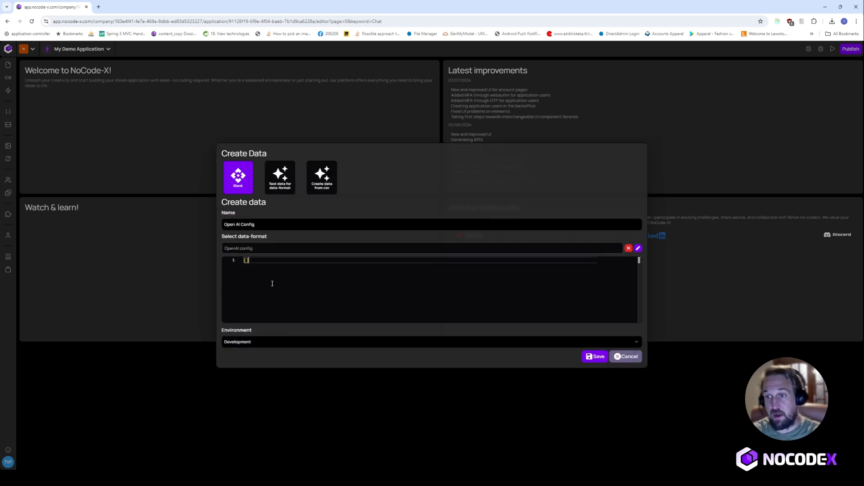
- Fill the JSON api_token field with the API token, save the record, and close it
{"action": "key", "text": "Return"}
{"action": "type", "text": "\""}
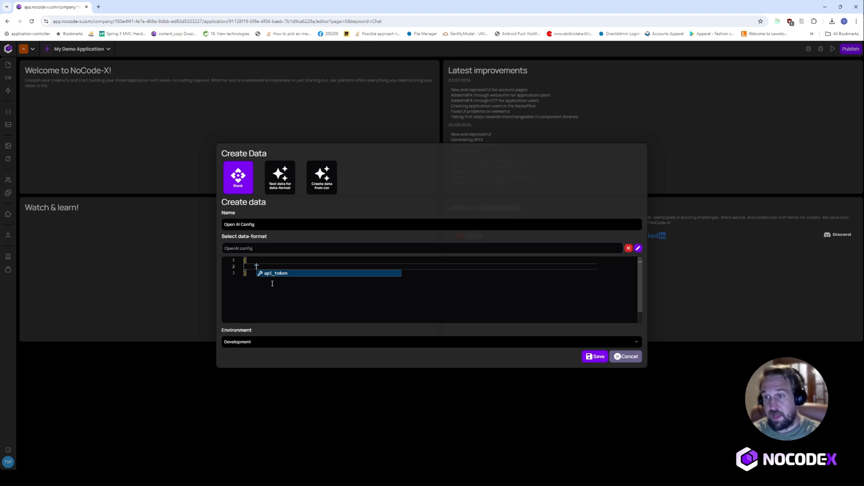
{"action": "key", "text": "Return"}
{"action": "type", "text": "123123"}
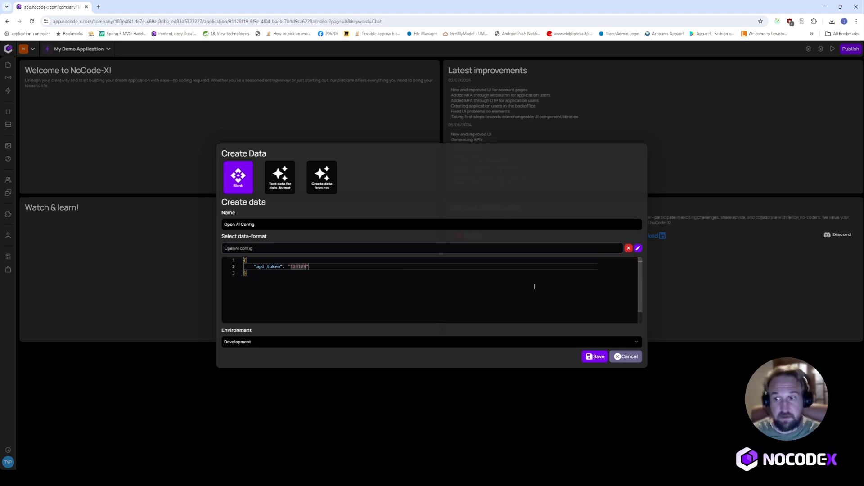
{"action": "left_click", "coordinate": [598, 356]}
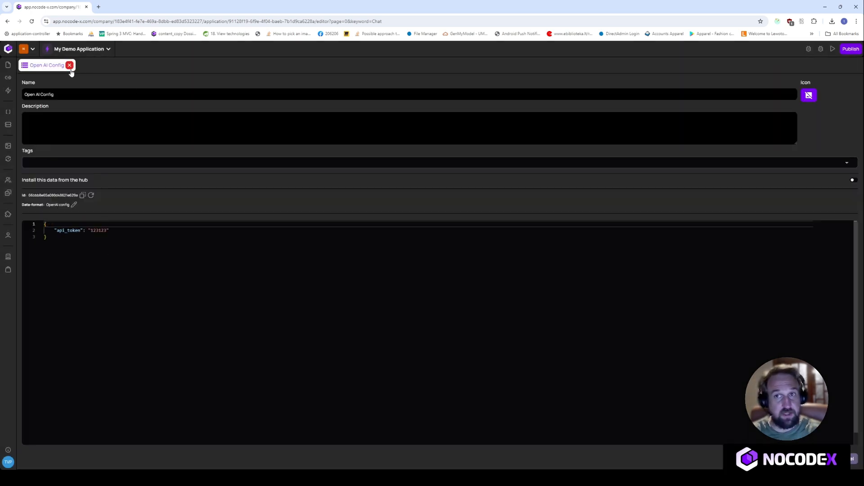
{"action": "left_click", "coordinate": [69, 66]}
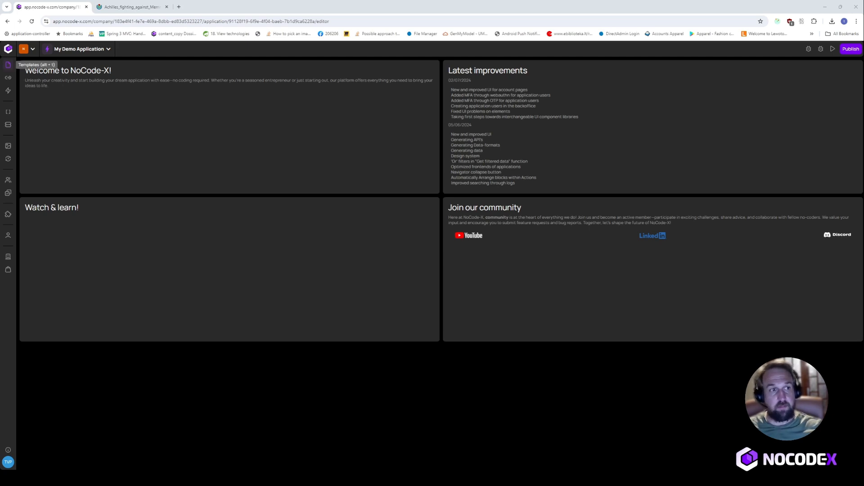
- Filter Templates to the Vanilla chatbot plugin and open Chat bubble (recieved text)
{"action": "left_click", "coordinate": [8, 65]}
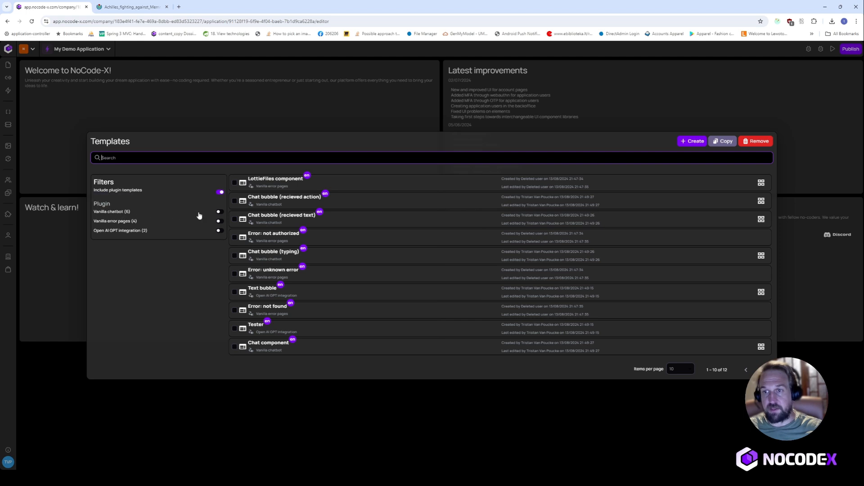
{"action": "left_click", "coordinate": [220, 211]}
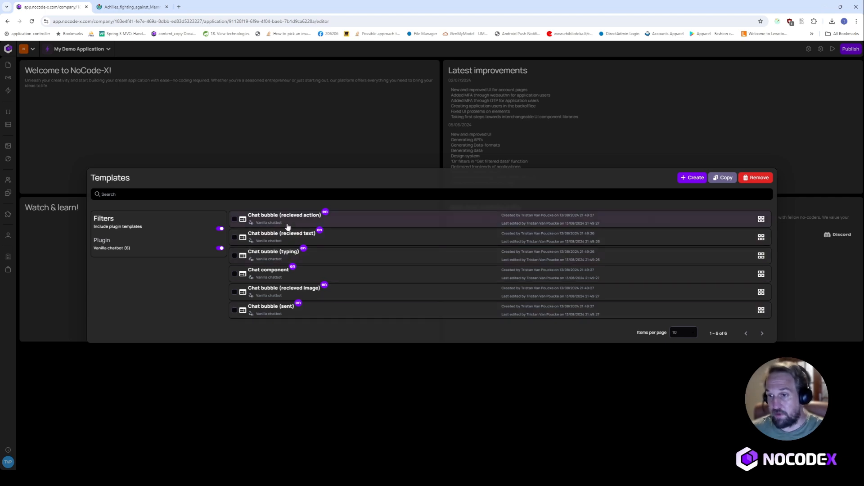
{"action": "left_click", "coordinate": [268, 237]}
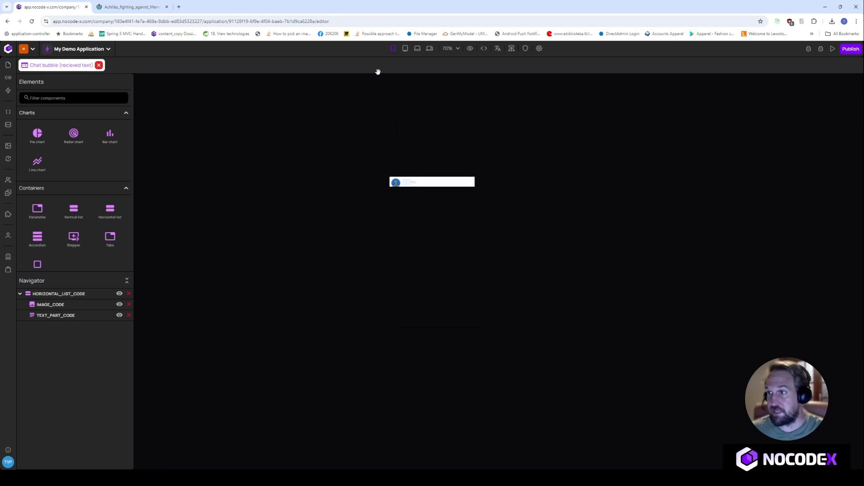
- Zoom the canvas to 200%, inspect the text element's {{TEXT}} content, and reopen Templates
{"action": "left_click", "coordinate": [447, 49]}
{"action": "left_click_drag", "start_coordinate": [448, 67], "coordinate": [478, 67]}
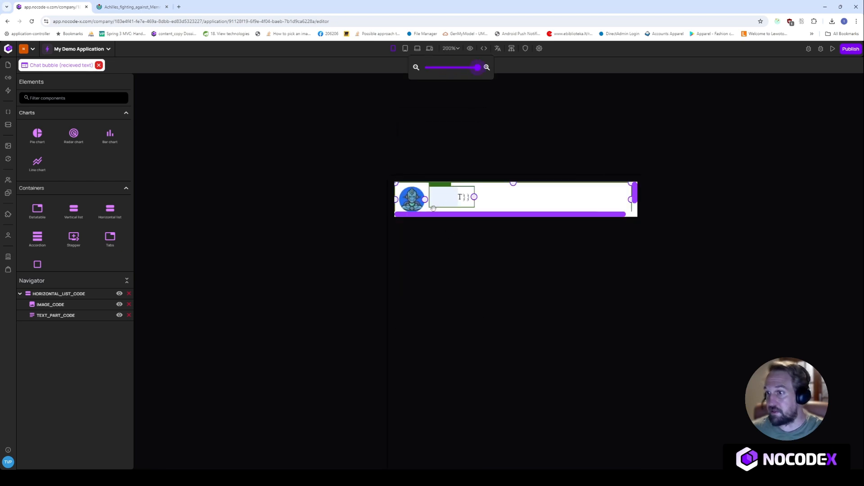
{"action": "left_click", "coordinate": [439, 195]}
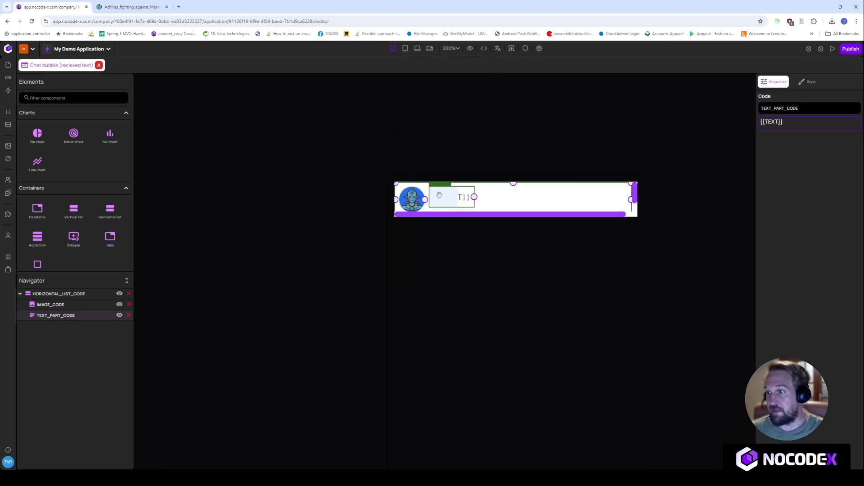
{"action": "left_click", "coordinate": [793, 122]}
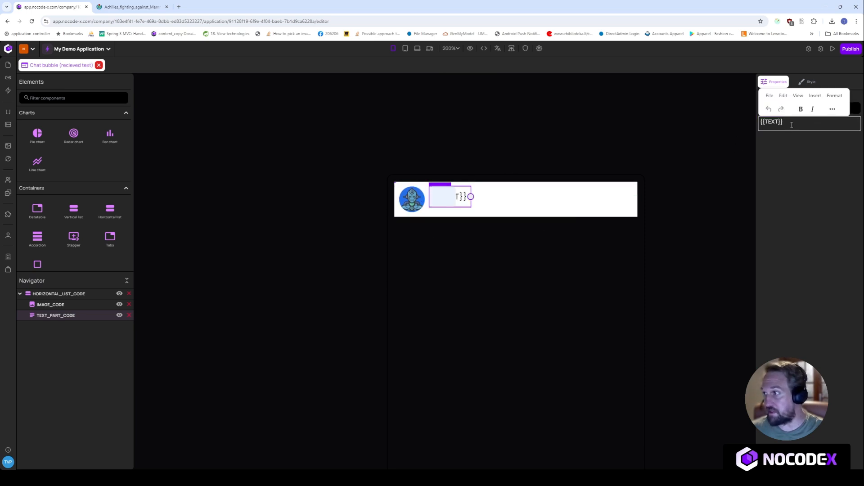
{"action": "left_click_drag", "start_coordinate": [785, 123], "coordinate": [756, 126]}
{"action": "left_click", "coordinate": [426, 156]}
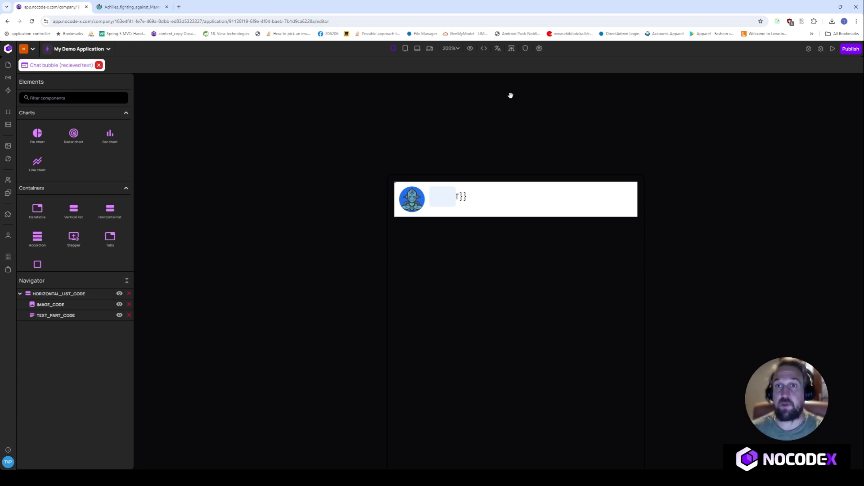
{"action": "left_click", "coordinate": [8, 66]}
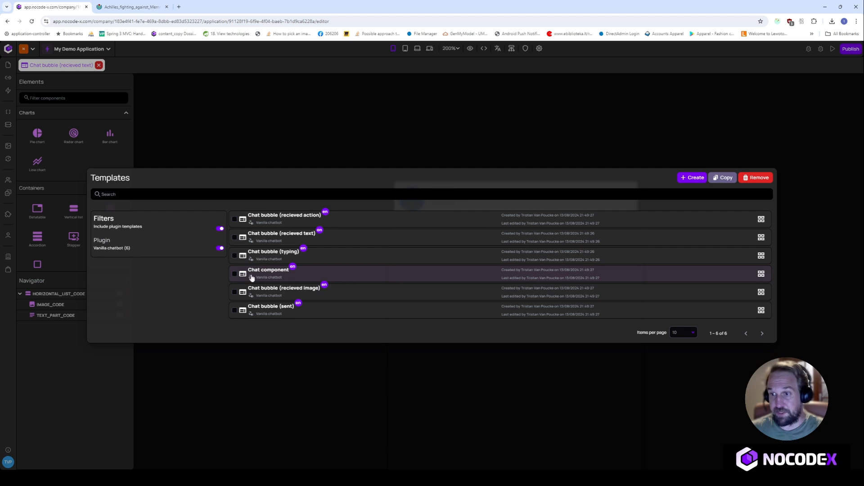
- Open the Chat component template and select its MESSAGE_CONTAINER
{"action": "left_click", "coordinate": [289, 277]}
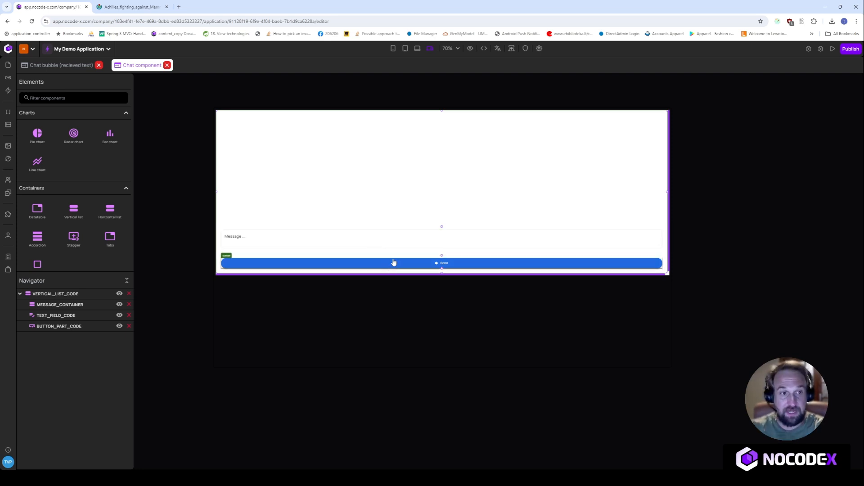
{"action": "left_click", "coordinate": [363, 218]}
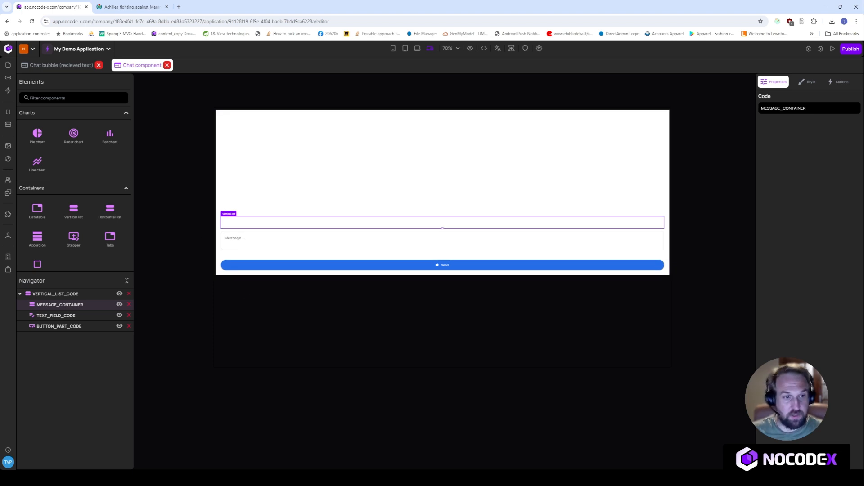
- Load the running chatbot app by pasting its dev URL into a new browser tab
{"action": "left_click", "coordinate": [539, 52]}
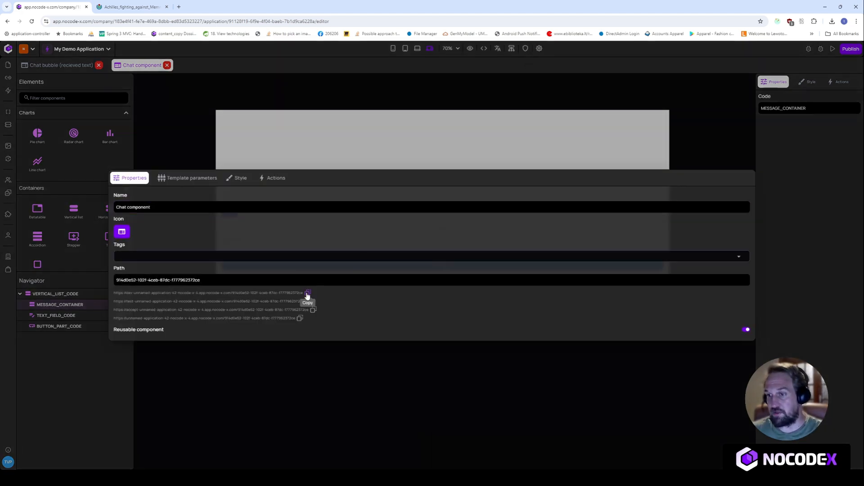
{"action": "left_click", "coordinate": [196, 81]}
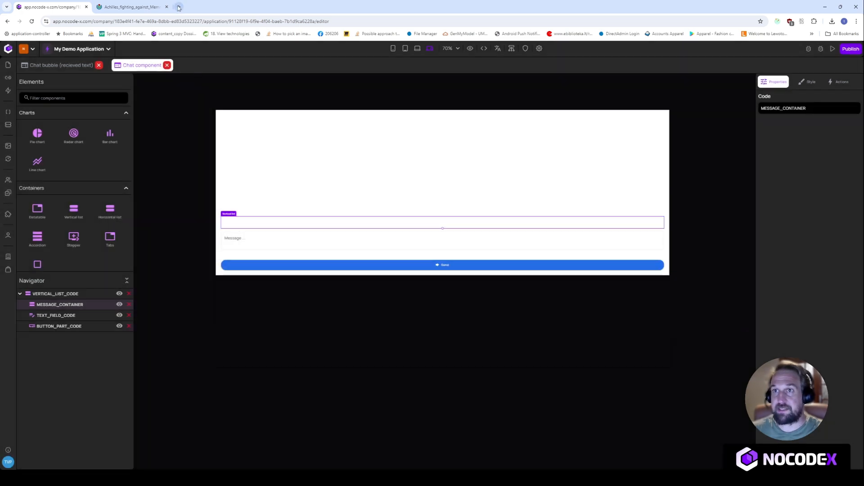
{"action": "left_click", "coordinate": [179, 8]}
{"action": "type", "text": "https://dev-unnamed-application-42-nocode-x-4.app.nocode-x.com/914d0e52-102f-4ceb-87dc-f777962372ce"}
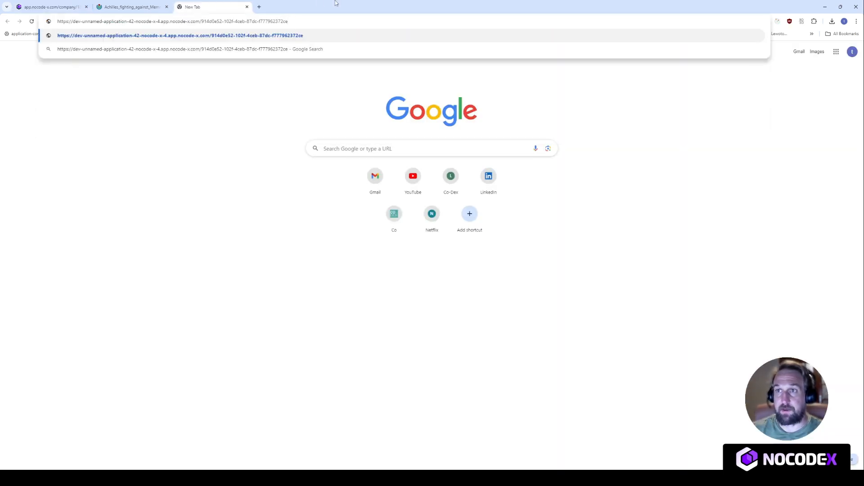
{"action": "key", "text": "Return"}
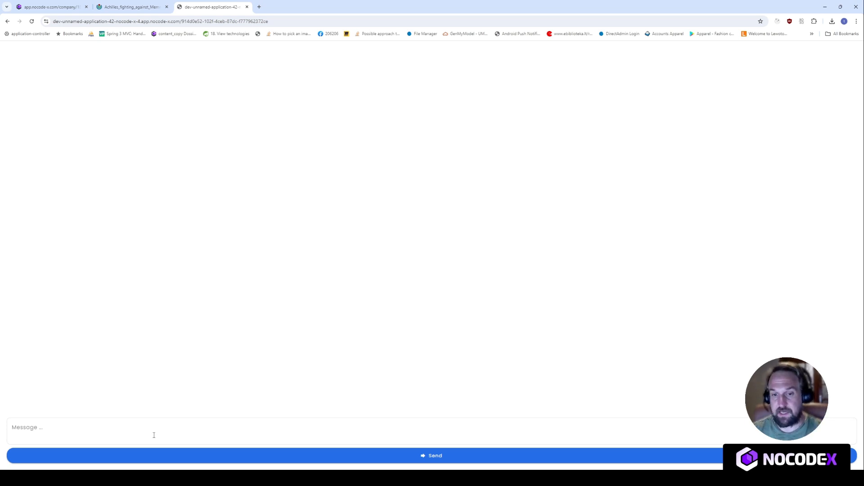
- Send the greeting 'hey' to the live chatbot
{"action": "left_click", "coordinate": [154, 436]}
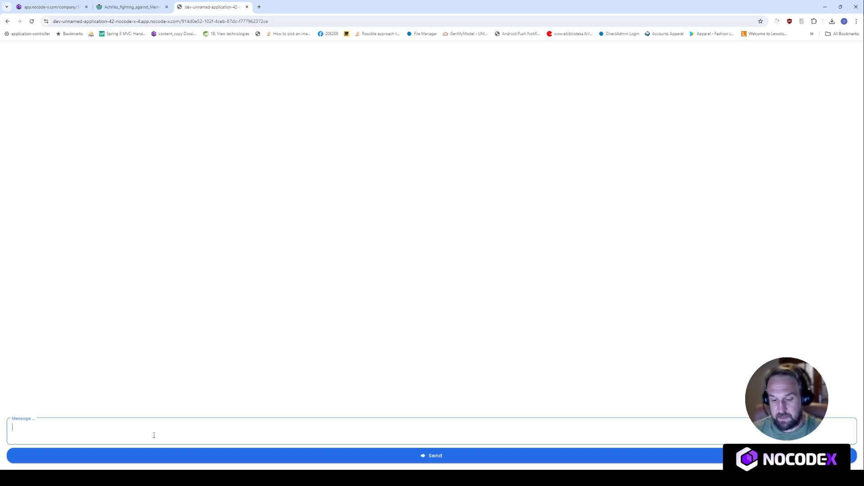
{"action": "type", "text": "hey"}
{"action": "left_click", "coordinate": [333, 457]}
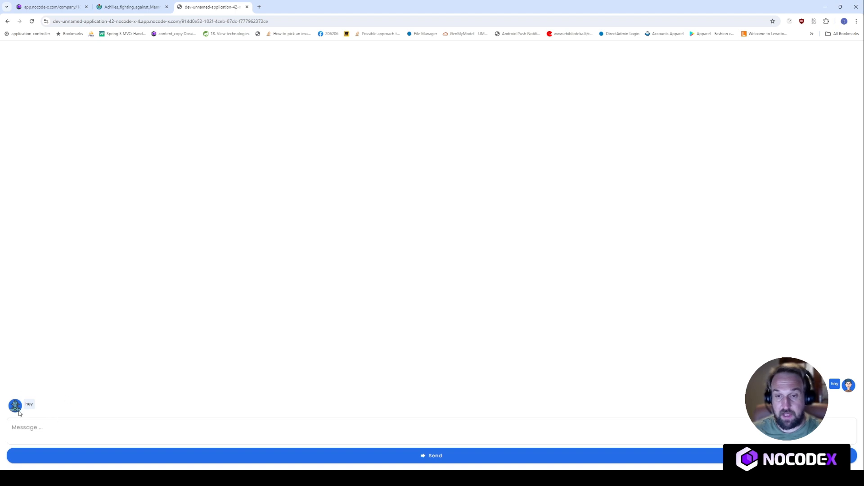
- Send 'image:' followed by the copied Achilles vase image URL and get the image back
{"action": "left_click", "coordinate": [128, 2]}
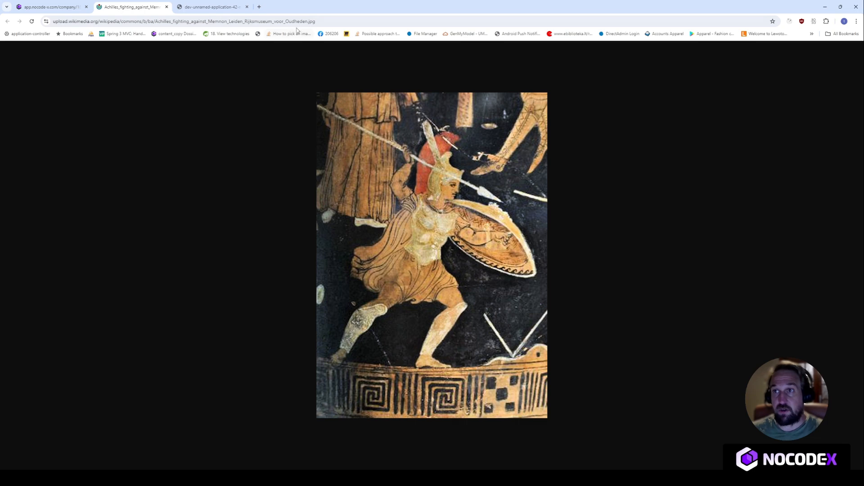
{"action": "key", "text": "ctrl+l"}
{"action": "key", "text": "ctrl+c"}
{"action": "left_click", "coordinate": [72, 5]}
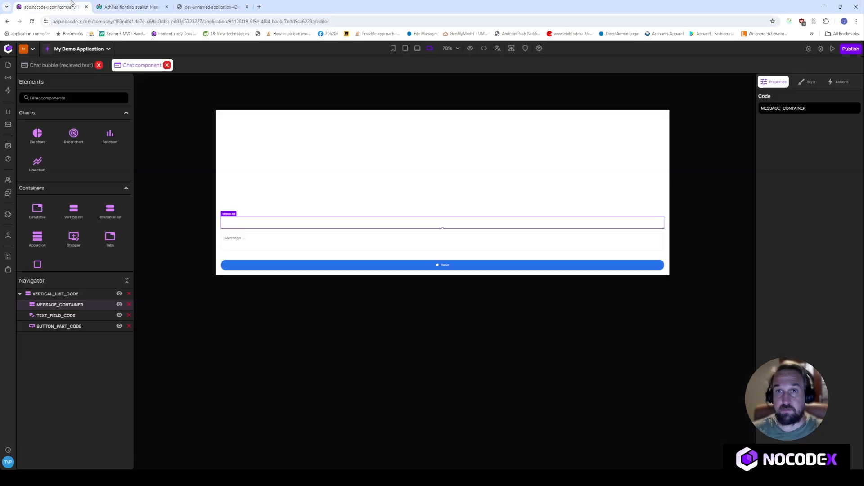
{"action": "left_click", "coordinate": [232, 4]}
{"action": "left_click", "coordinate": [128, 434]}
{"action": "type", "text": "image:"}
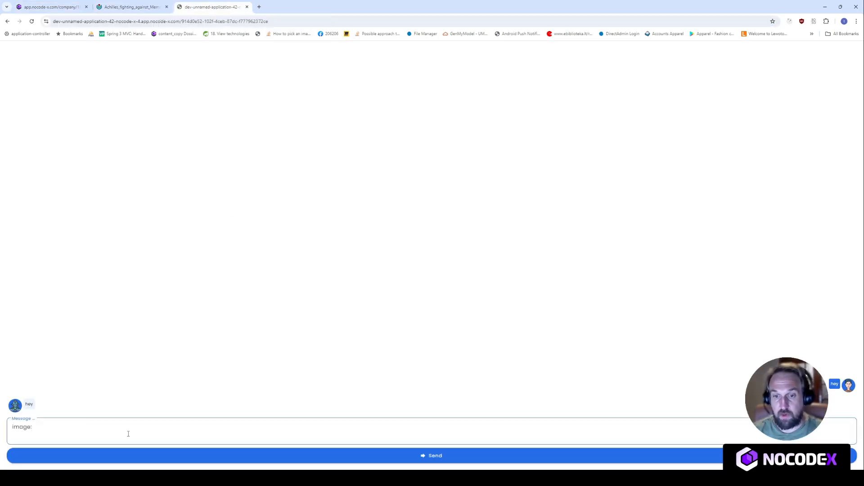
{"action": "key", "text": "ctrl+v"}
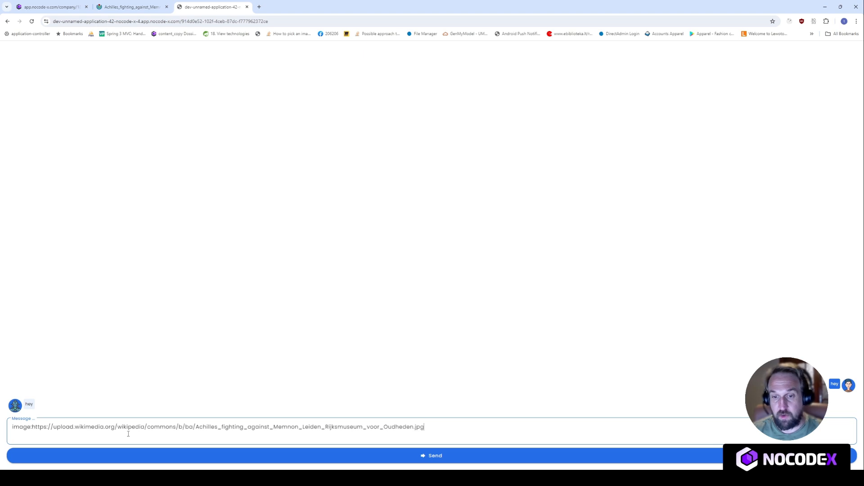
{"action": "left_click", "coordinate": [171, 452]}
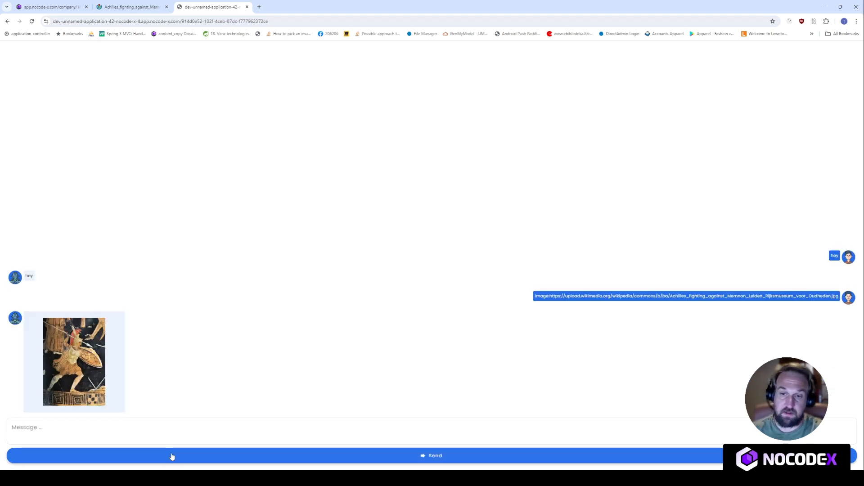
- Send 'action:This is my test' and check the bot's action reply
{"action": "left_click", "coordinate": [180, 433]}
{"action": "type", "text": "a"}
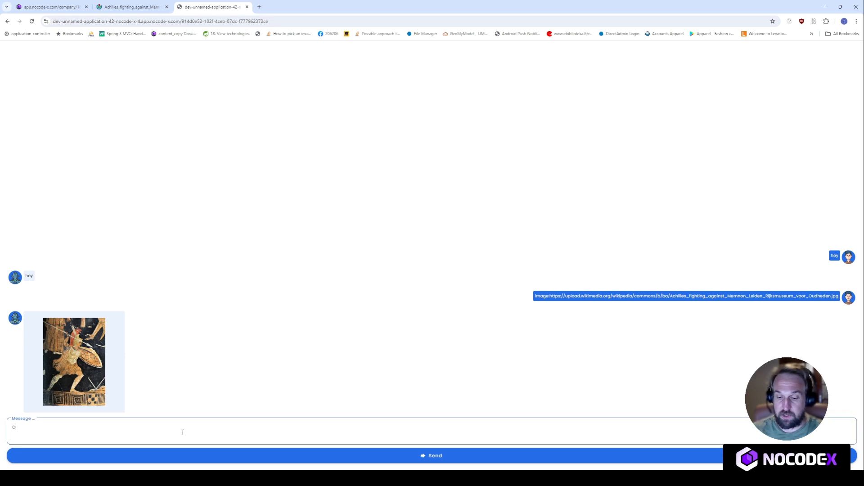
{"action": "type", "text": "ction:"}
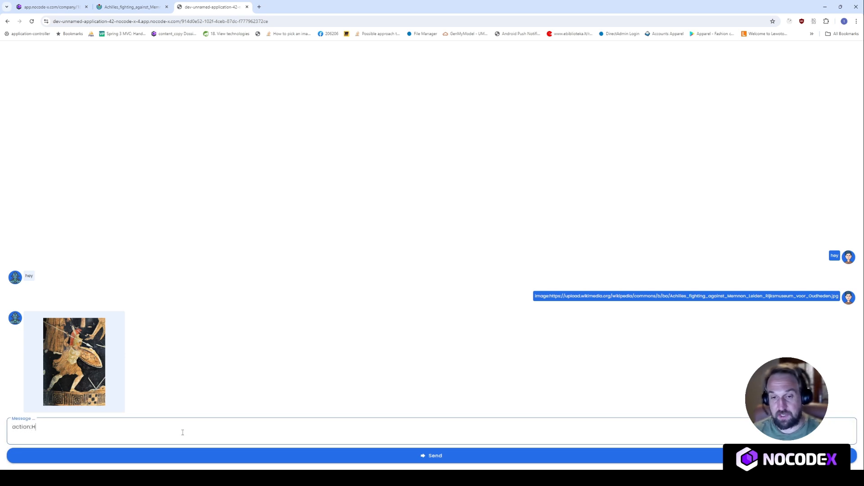
{"action": "type", "text": "This is my"}
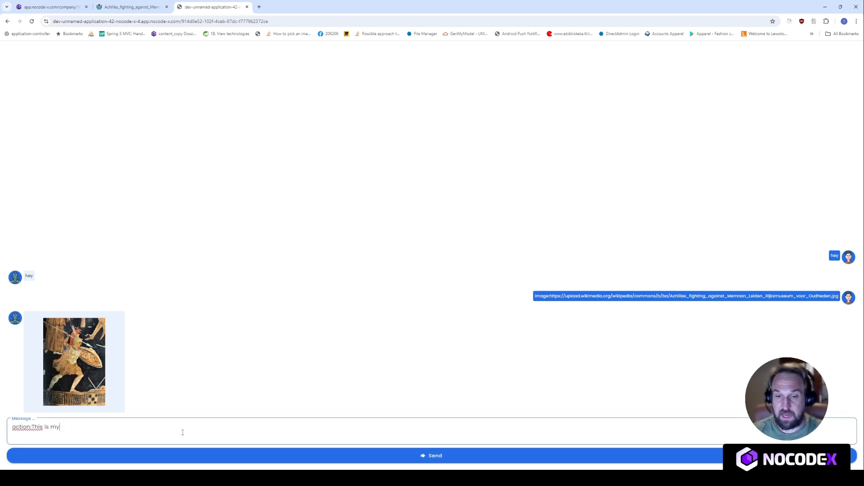
{"action": "type", "text": " test"}
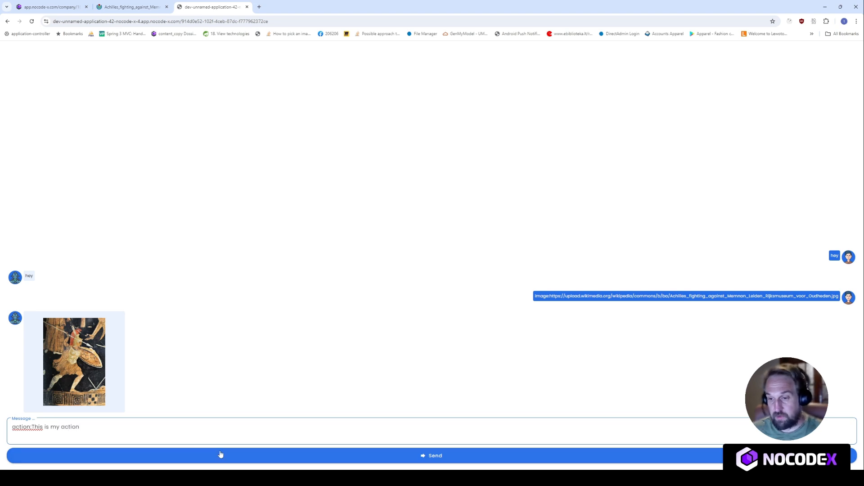
{"action": "left_click", "coordinate": [220, 455]}
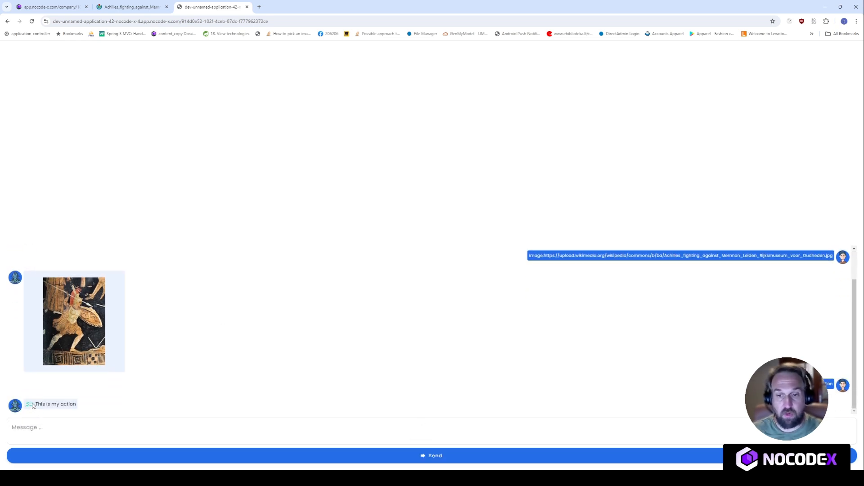
{"action": "left_click_drag", "start_coordinate": [38, 403], "coordinate": [69, 404]}
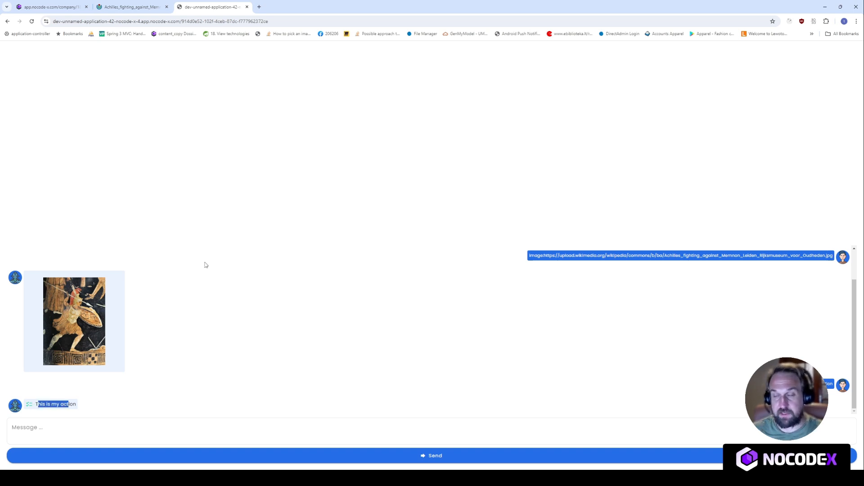
{"action": "left_click", "coordinate": [68, 6]}
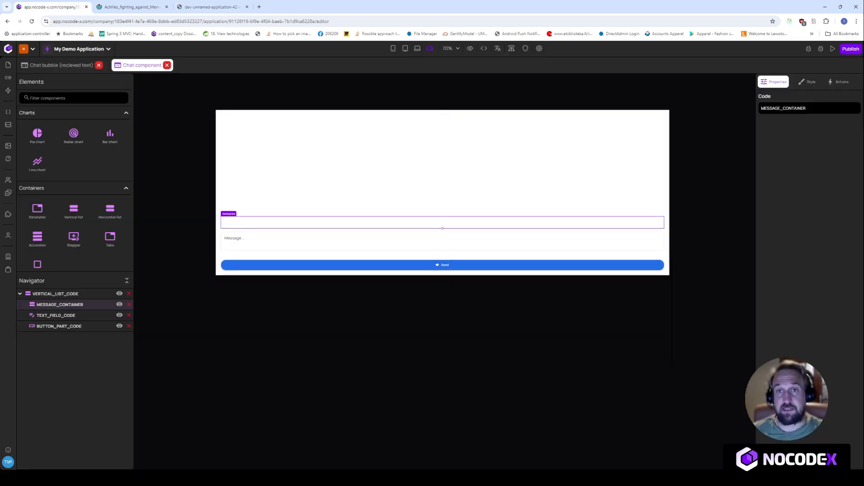
- Select the chat's Send button and open its 'Send chat message' click action for editing
{"action": "left_click", "coordinate": [8, 91]}
{"action": "left_click", "coordinate": [113, 82]}
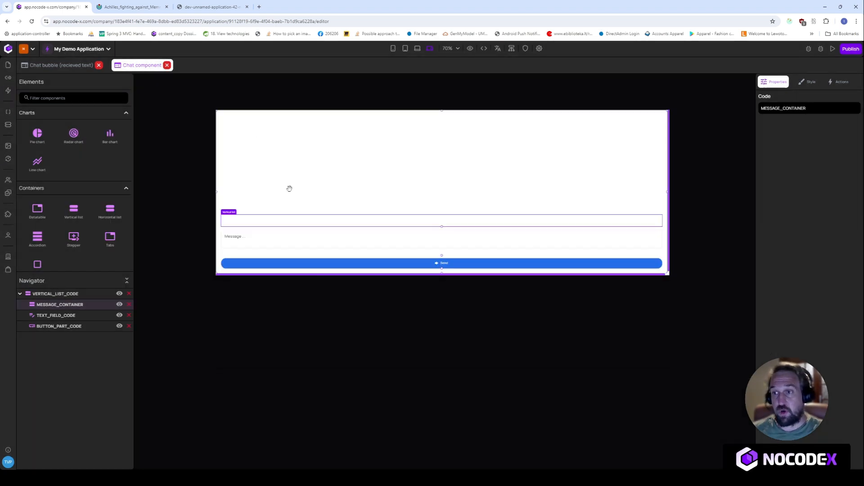
{"action": "left_click", "coordinate": [344, 263]}
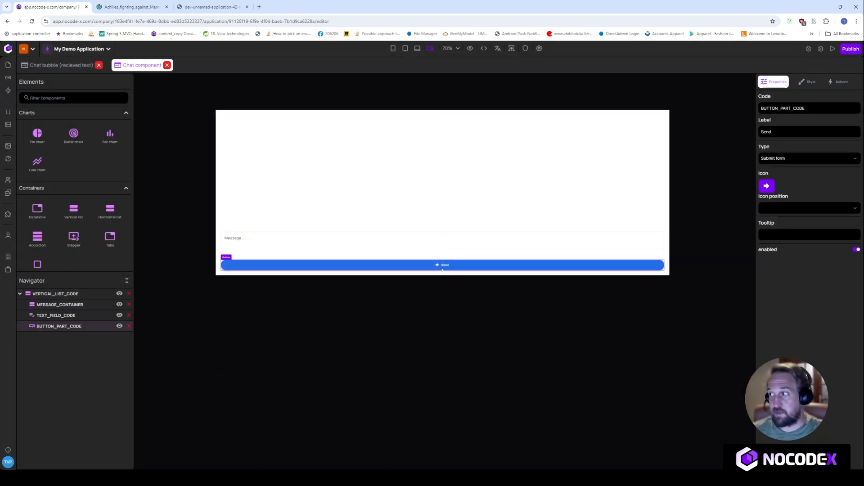
{"action": "left_click", "coordinate": [840, 83]}
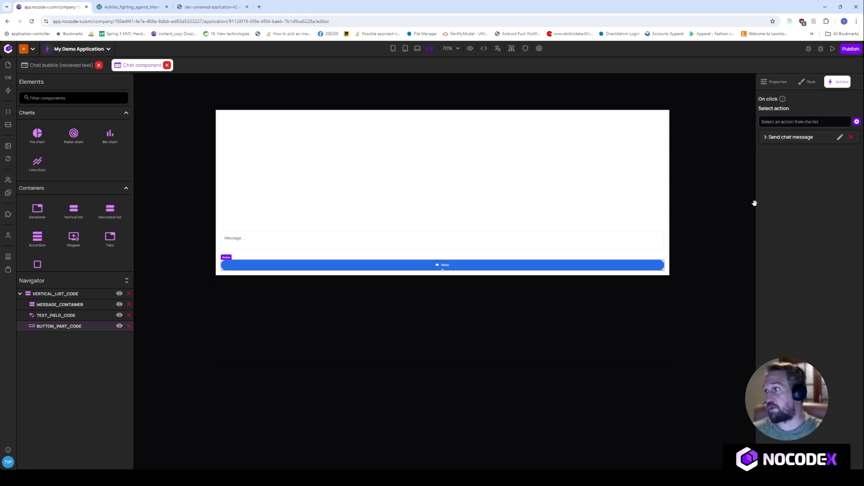
{"action": "left_click", "coordinate": [839, 138]}
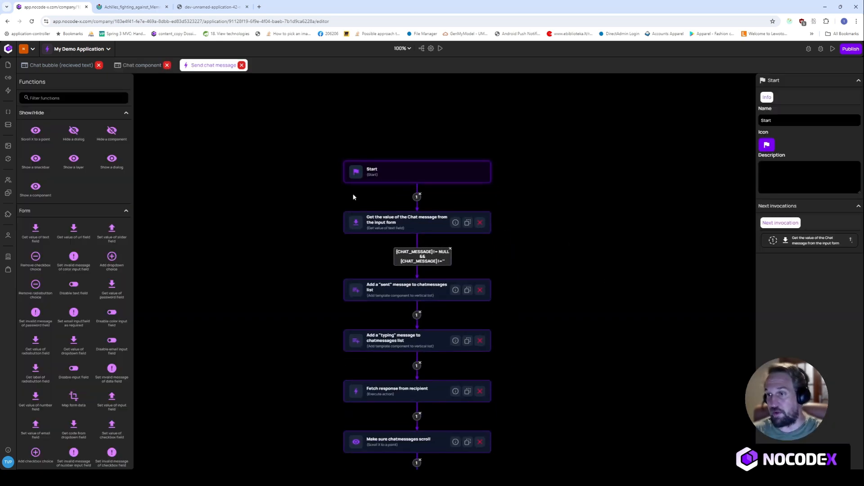
- Inspect the arguments of the step that gets the Chat message value as CHAT_MESSAGE
{"action": "scroll", "coordinate": [582, 189], "scroll_direction": "down", "scroll_amount": 2}
{"action": "left_click", "coordinate": [472, 166]}
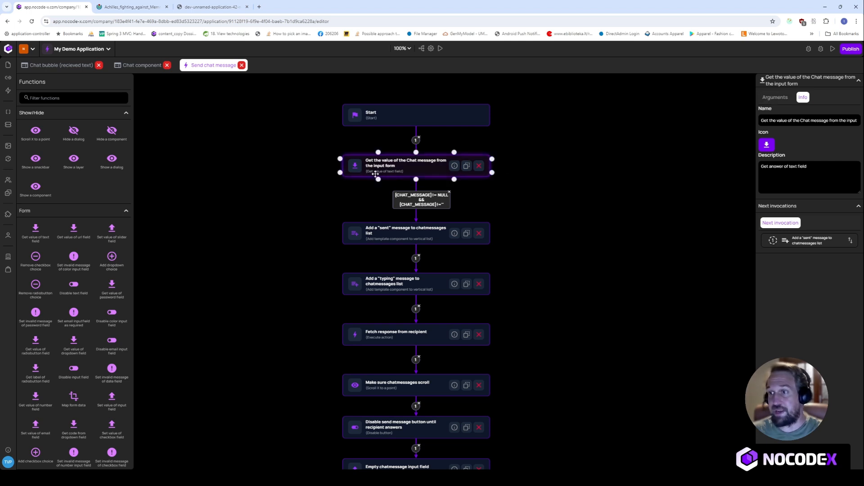
{"action": "left_click", "coordinate": [784, 99]}
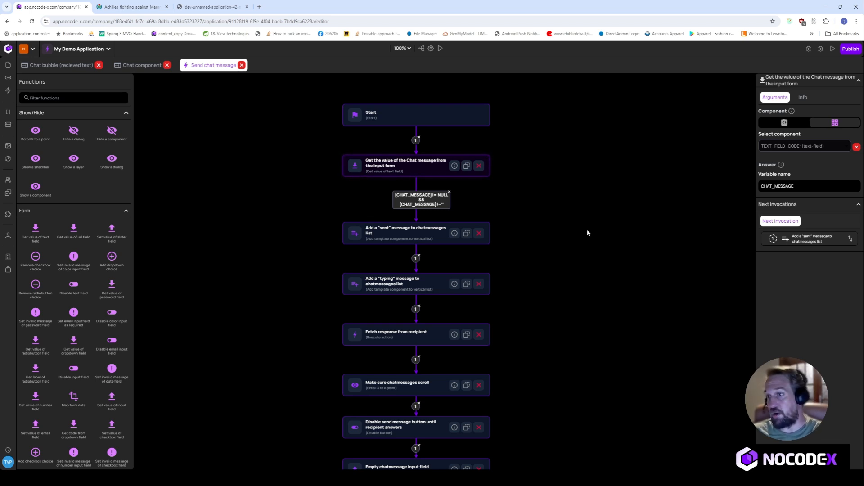
- Inspect the 'Add a sent message' step using MESSAGE_CONTAINER and the Chat bubble (sent) template
{"action": "scroll", "coordinate": [611, 234], "scroll_direction": "down", "scroll_amount": 1}
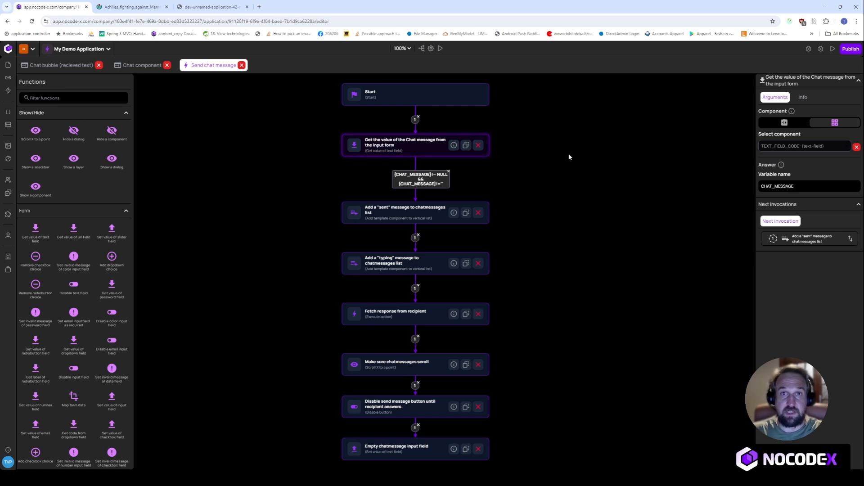
{"action": "left_click_drag", "start_coordinate": [596, 245], "coordinate": [593, 224]}
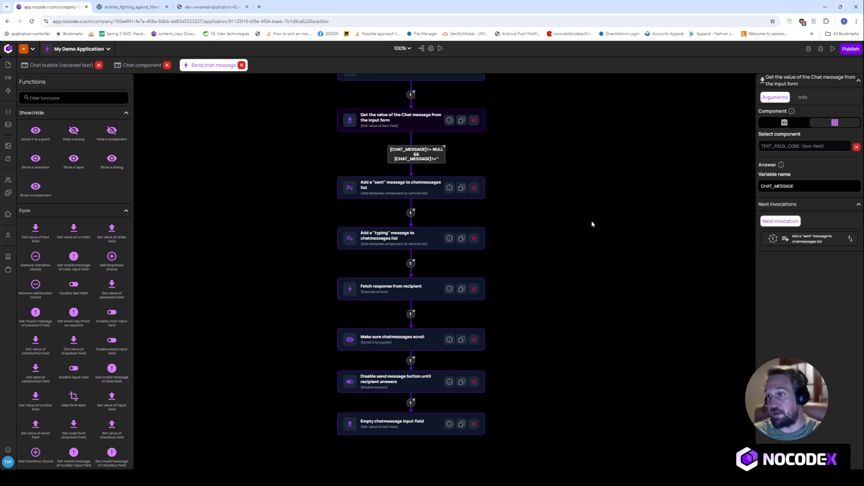
{"action": "left_click", "coordinate": [367, 189]}
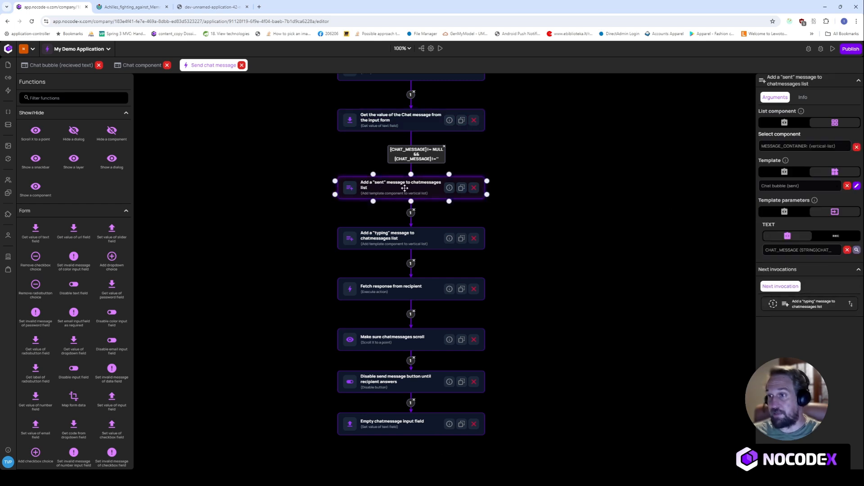
{"action": "left_click", "coordinate": [591, 200]}
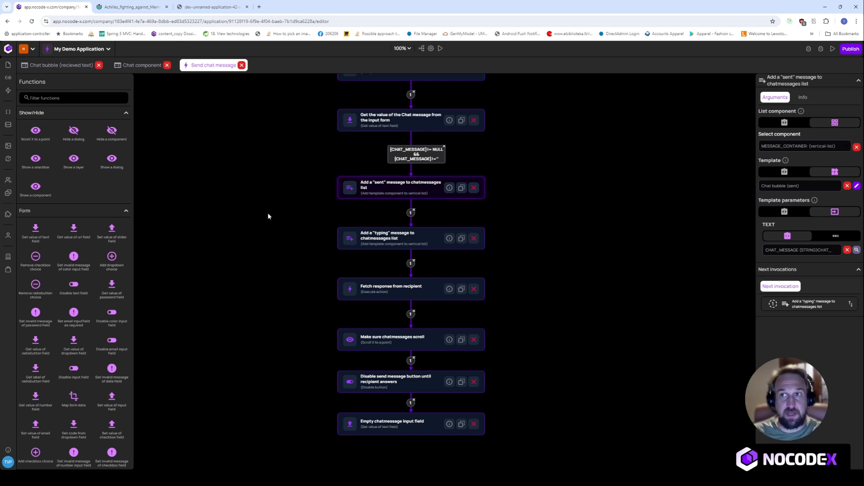
{"action": "left_click", "coordinate": [217, 7]}
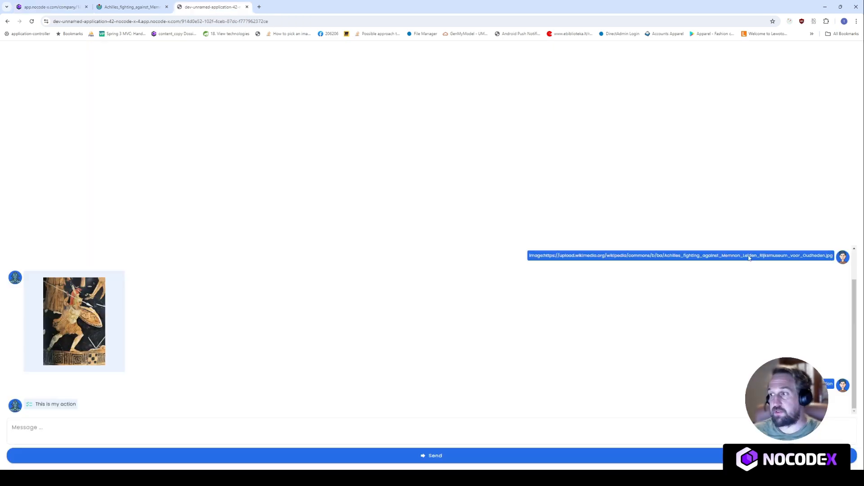
{"action": "scroll", "coordinate": [788, 299], "scroll_direction": "up", "scroll_amount": 1}
{"action": "scroll", "coordinate": [834, 290], "scroll_direction": "down", "scroll_amount": 1}
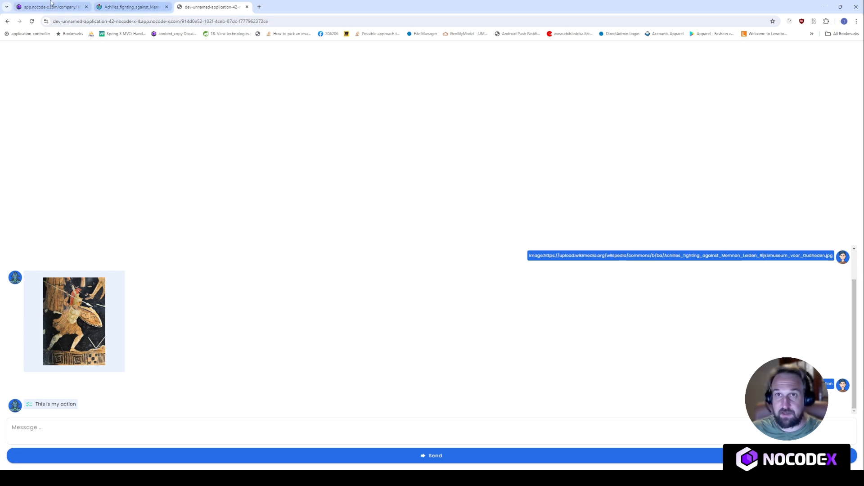
{"action": "left_click", "coordinate": [51, 6]}
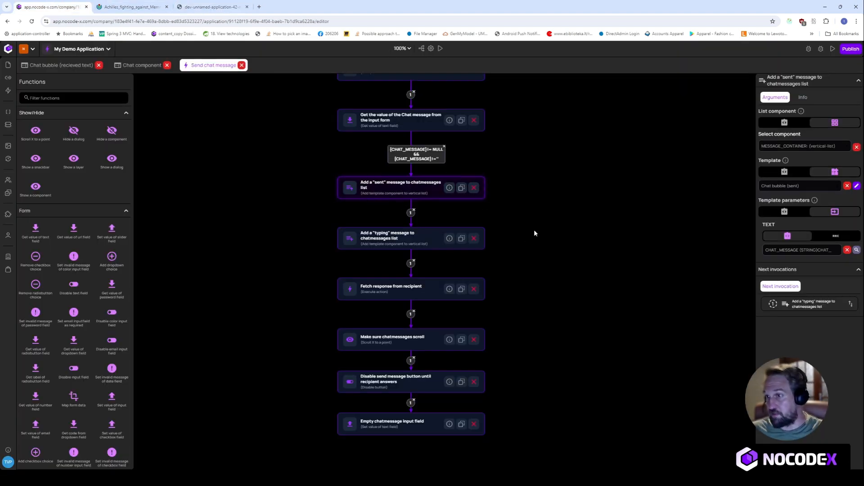
- Inspect the 'Add a typing message' step, then the 'Fetch response from recipient' step running Fetch answer asynchronously
{"action": "left_click_drag", "start_coordinate": [586, 192], "coordinate": [580, 229]}
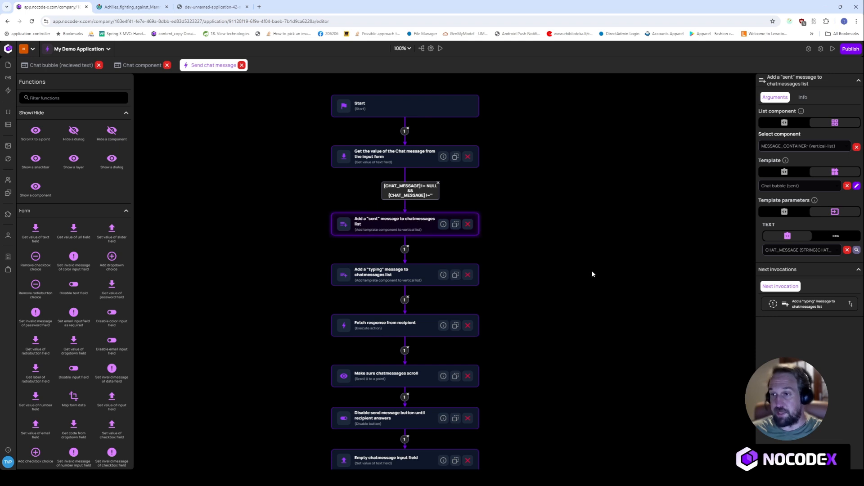
{"action": "left_click_drag", "start_coordinate": [593, 274], "coordinate": [589, 220]}
{"action": "left_click", "coordinate": [382, 217]}
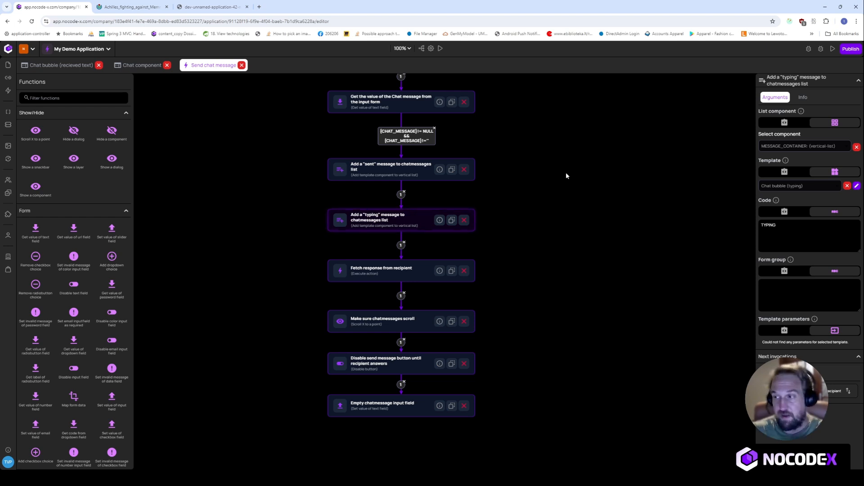
{"action": "scroll", "coordinate": [579, 280], "scroll_direction": "down", "scroll_amount": 2}
{"action": "left_click", "coordinate": [383, 218]}
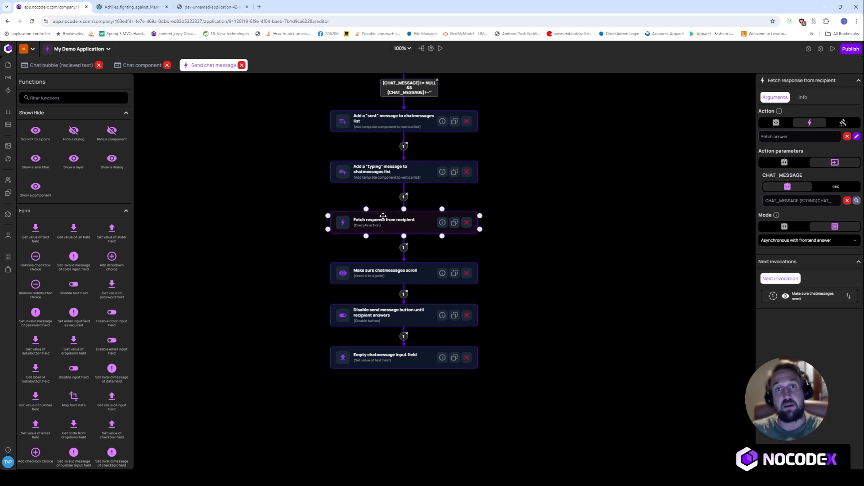
- Inspect the steps that scroll the chat messages, disable sending until a reply, and empty the chat input
{"action": "scroll", "coordinate": [587, 269], "scroll_direction": "down", "scroll_amount": 1}
{"action": "left_click", "coordinate": [395, 251]}
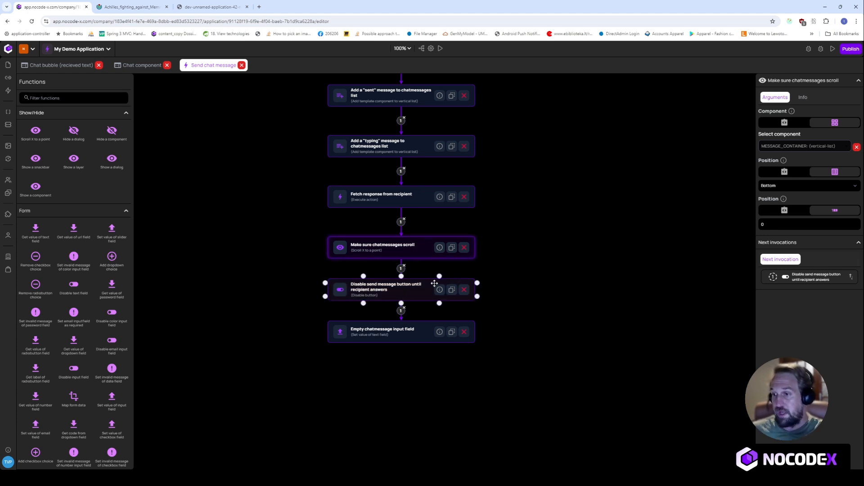
{"action": "left_click", "coordinate": [391, 290]}
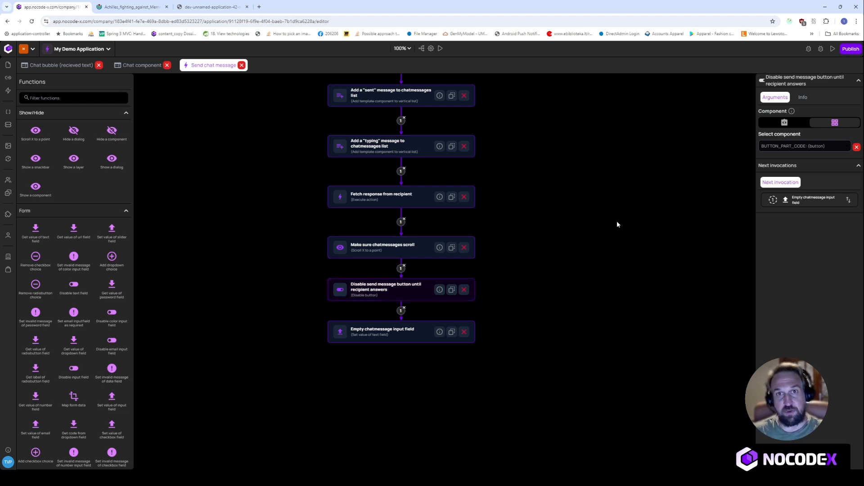
{"action": "left_click", "coordinate": [408, 334]}
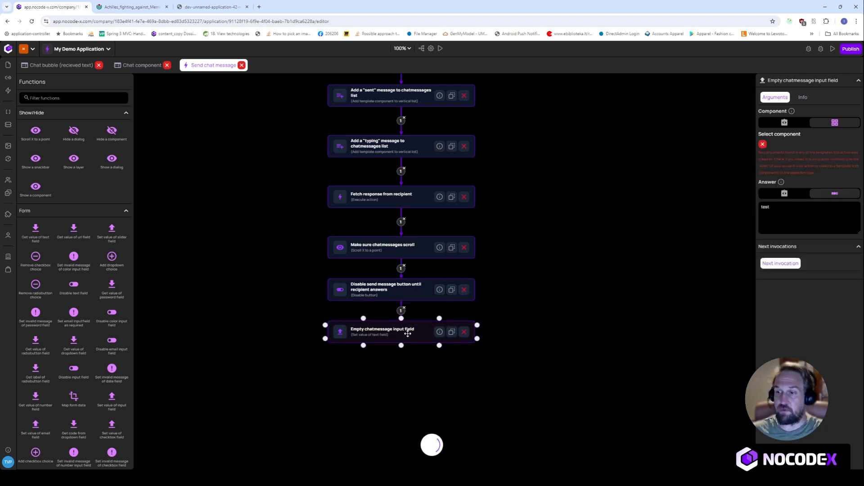
- Recheck the chat-message and fetch-response steps, then open the Fetch answer action for editing
{"action": "scroll", "coordinate": [556, 221], "scroll_direction": "up", "scroll_amount": 3}
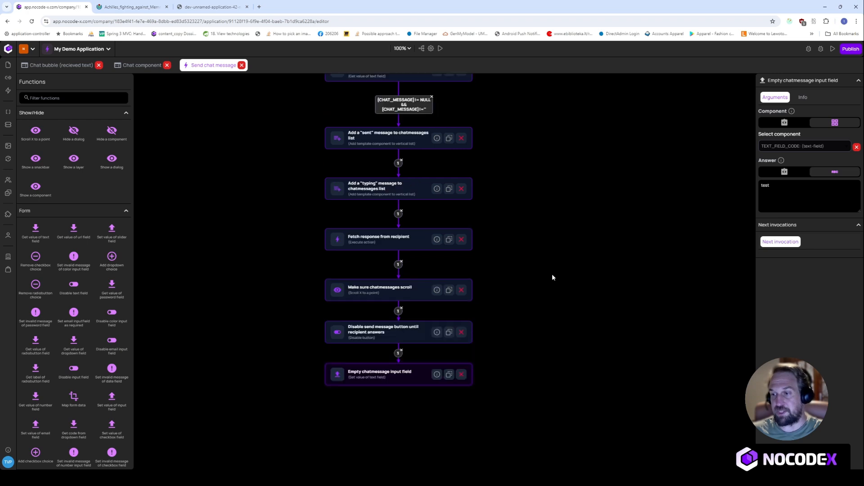
{"action": "left_click", "coordinate": [385, 288]}
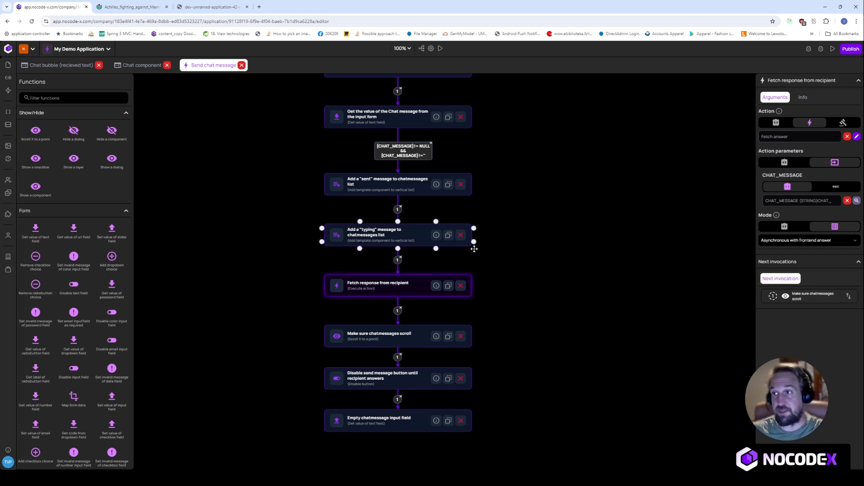
{"action": "scroll", "coordinate": [525, 218], "scroll_direction": "up", "scroll_amount": 1}
{"action": "left_click", "coordinate": [407, 171]}
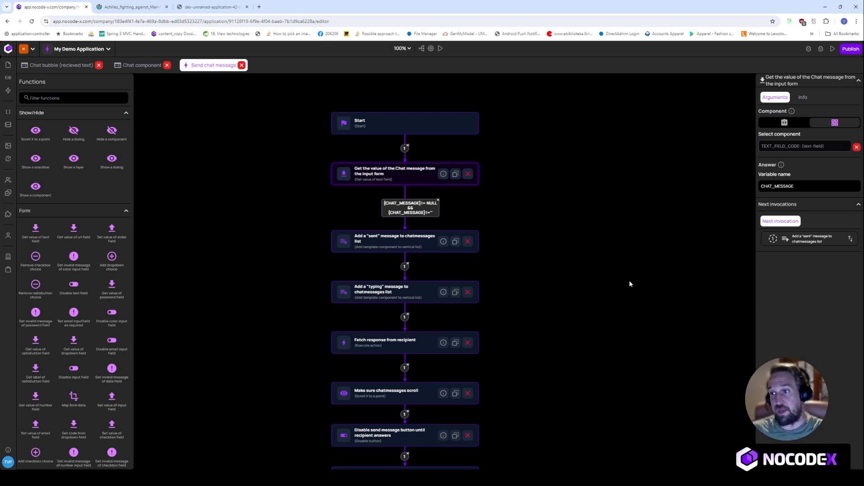
{"action": "scroll", "coordinate": [624, 239], "scroll_direction": "down", "scroll_amount": 1}
{"action": "scroll", "coordinate": [621, 302], "scroll_direction": "down", "scroll_amount": 1}
{"action": "left_click", "coordinate": [389, 245]}
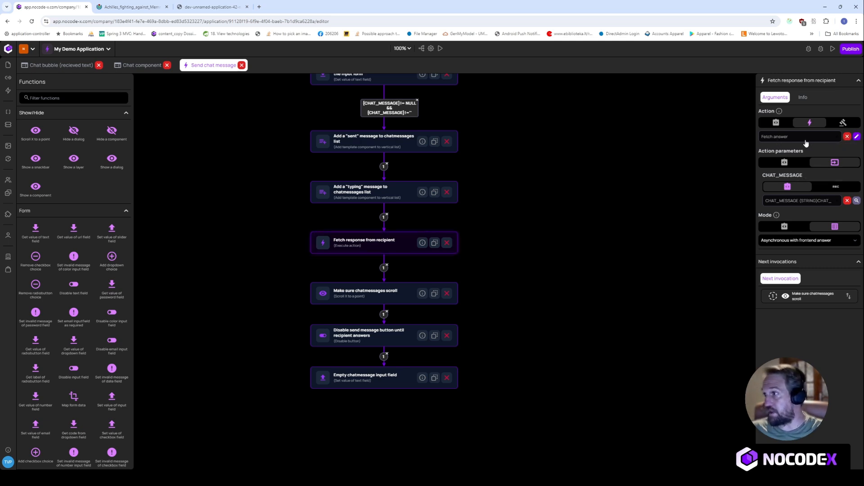
{"action": "left_click", "coordinate": [857, 137]}
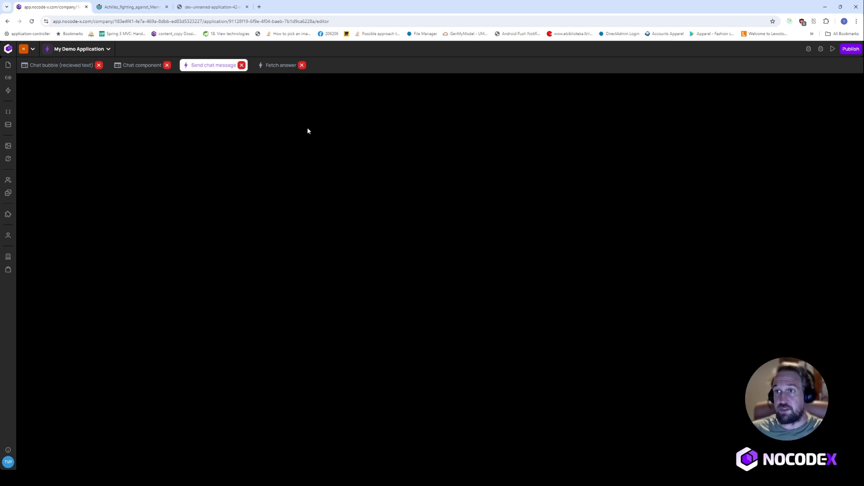
- Drag the Start and Wait 5 seconds nodes into a tidy position at the top of Fetch answer
{"action": "left_click_drag", "start_coordinate": [595, 261], "coordinate": [558, 196]}
{"action": "left_click_drag", "start_coordinate": [404, 212], "coordinate": [414, 162]}
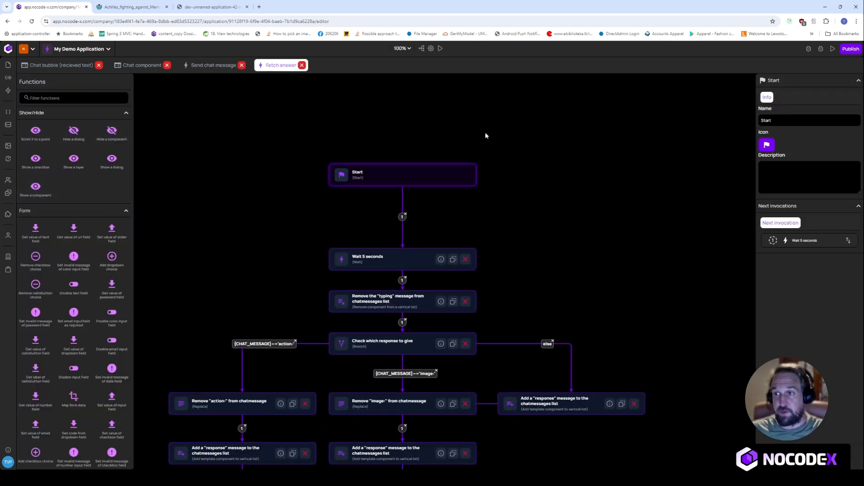
{"action": "left_click_drag", "start_coordinate": [383, 262], "coordinate": [379, 228]}
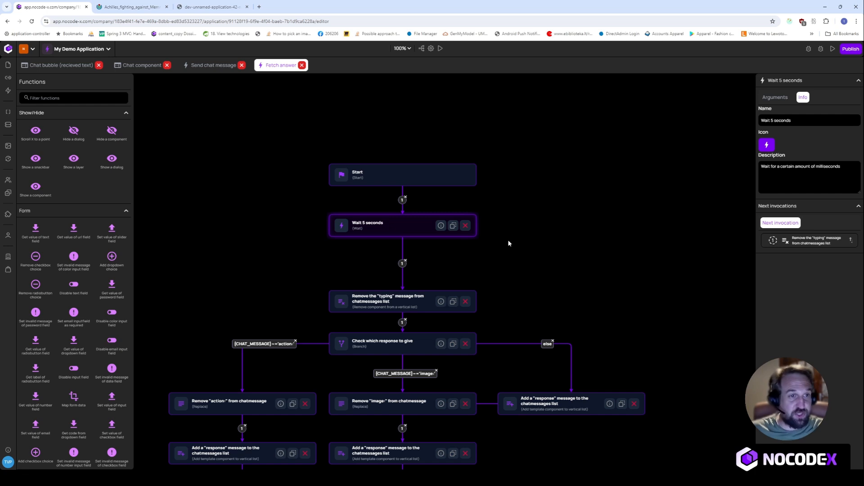
{"action": "left_click_drag", "start_coordinate": [448, 166], "coordinate": [428, 133]}
{"action": "left_click_drag", "start_coordinate": [425, 221], "coordinate": [424, 187]}
{"action": "left_click_drag", "start_coordinate": [579, 223], "coordinate": [575, 141]}
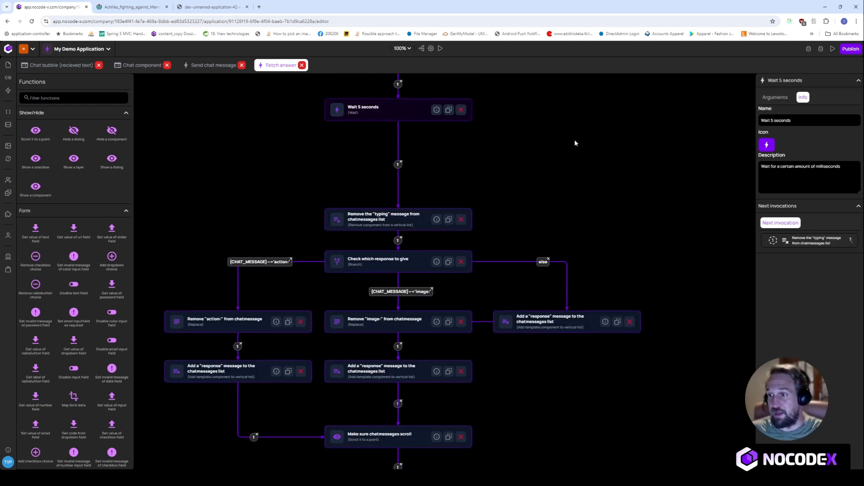
{"action": "left_click_drag", "start_coordinate": [507, 148], "coordinate": [508, 208]}
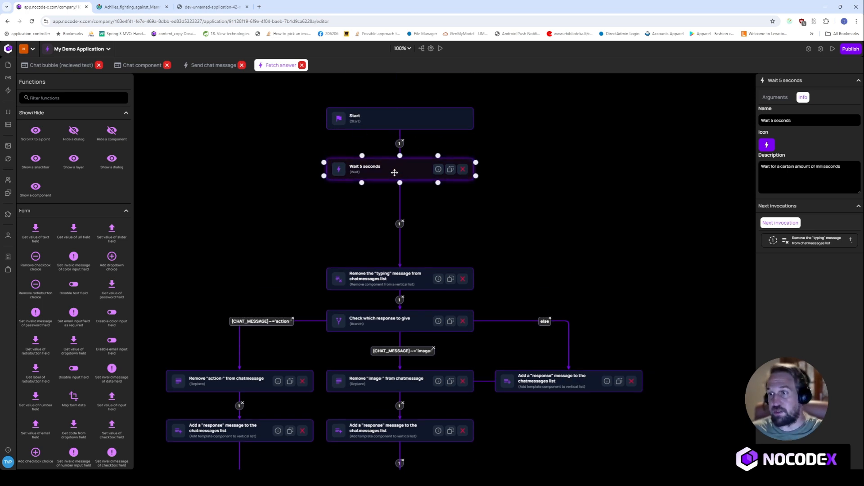
{"action": "left_click_drag", "start_coordinate": [394, 172], "coordinate": [374, 182]}
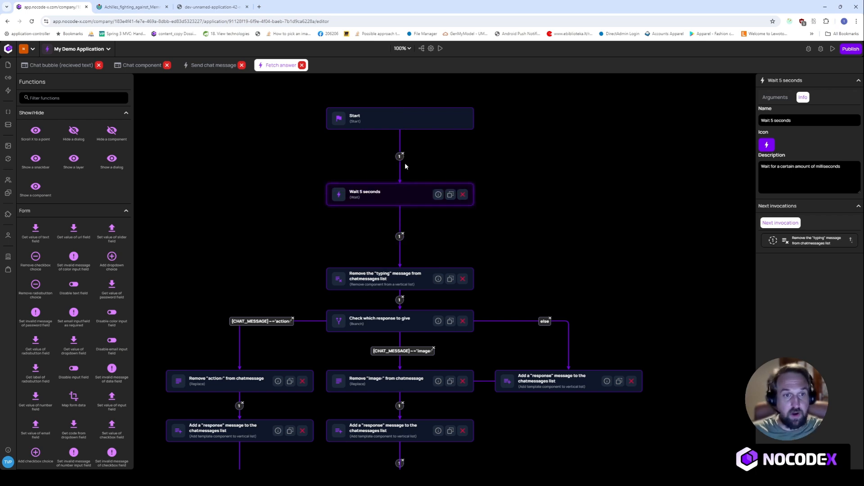
{"action": "scroll", "coordinate": [575, 234], "scroll_direction": "down", "scroll_amount": 3}
- Place the Remove 'typing' message step directly under Wait 5 seconds, then inspect the Remove 'action:' step
{"action": "left_click", "coordinate": [376, 216]}
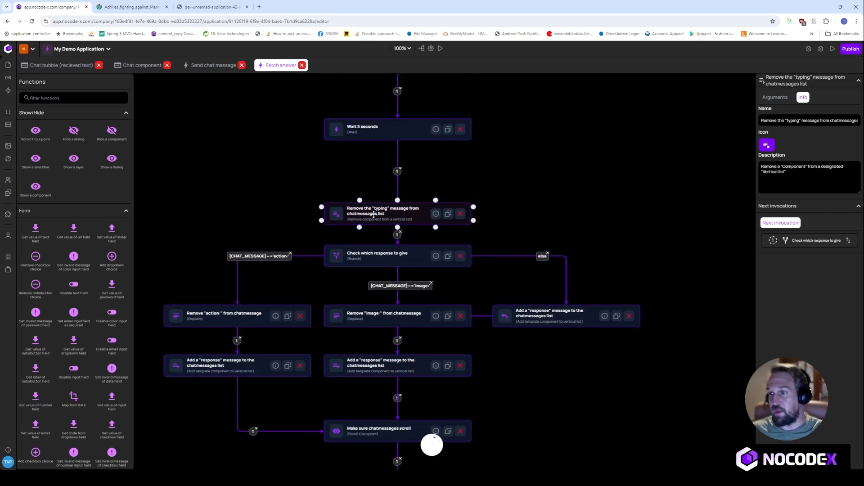
{"action": "left_click_drag", "start_coordinate": [400, 216], "coordinate": [399, 193]}
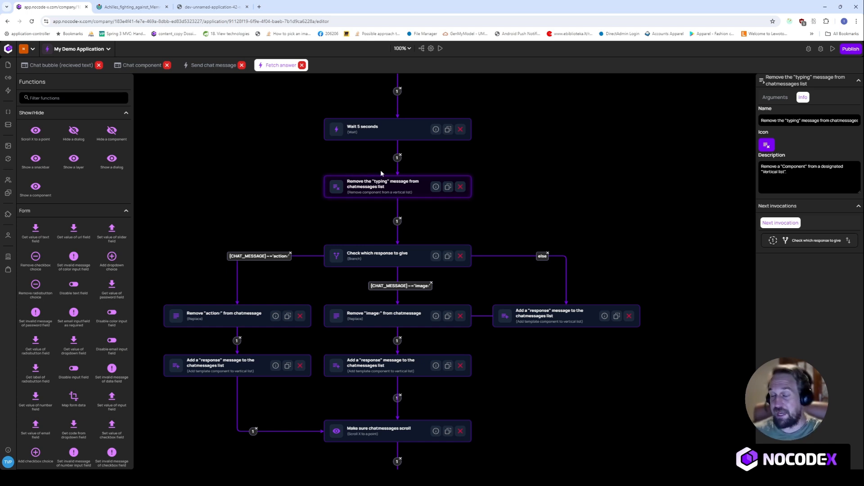
{"action": "scroll", "coordinate": [475, 166], "scroll_direction": "down", "scroll_amount": 1}
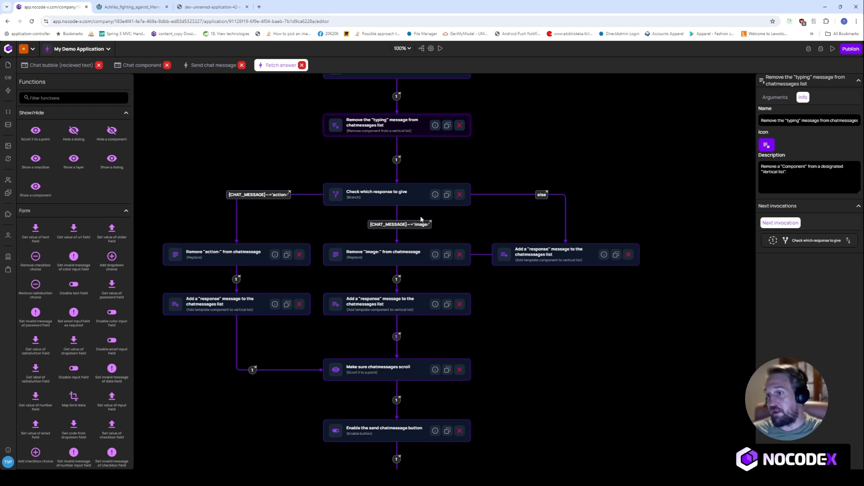
{"action": "left_click", "coordinate": [214, 249]}
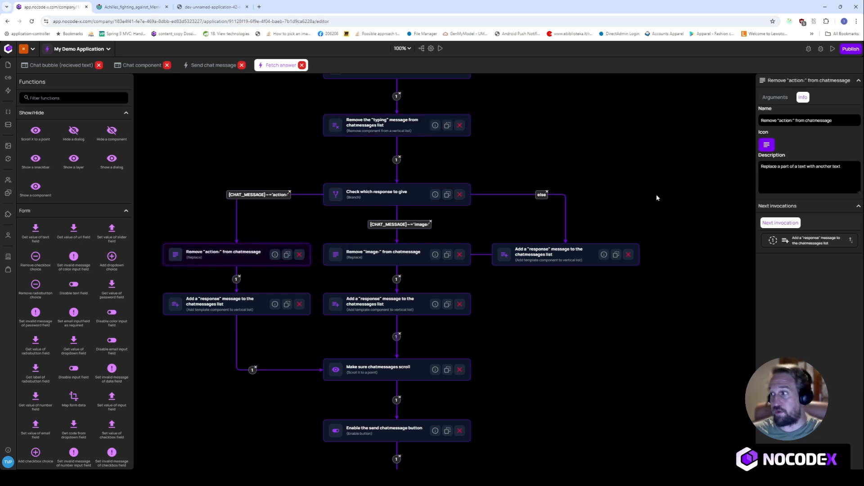
- Check the Remove 'action:' replace text and replacement value, then inspect the action branch's response step
{"action": "left_click", "coordinate": [776, 97]}
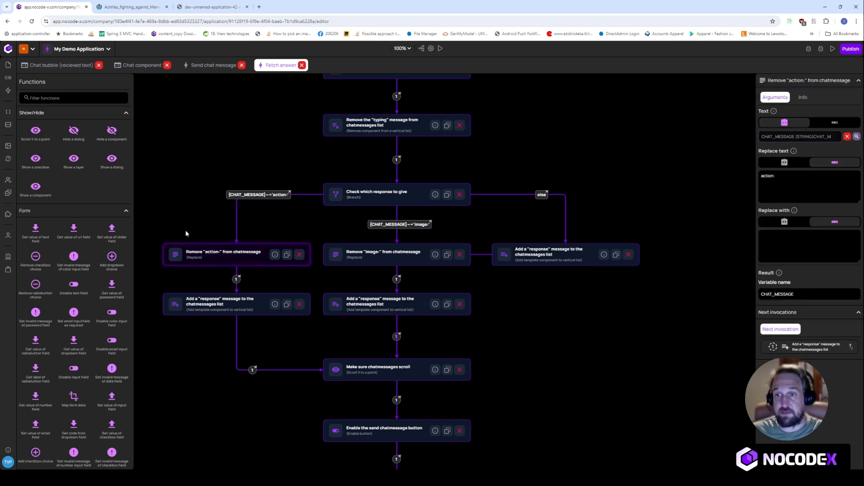
{"action": "left_click_drag", "start_coordinate": [186, 233], "coordinate": [203, 156]}
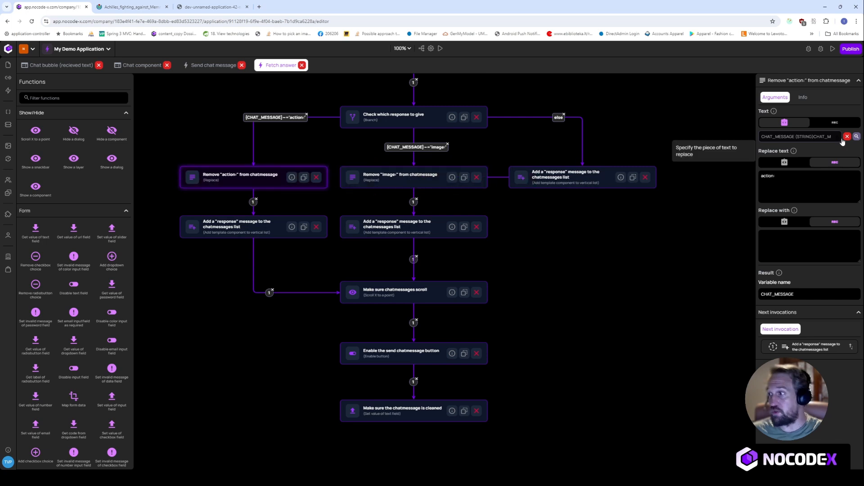
{"action": "left_click_drag", "start_coordinate": [787, 175], "coordinate": [761, 176]}
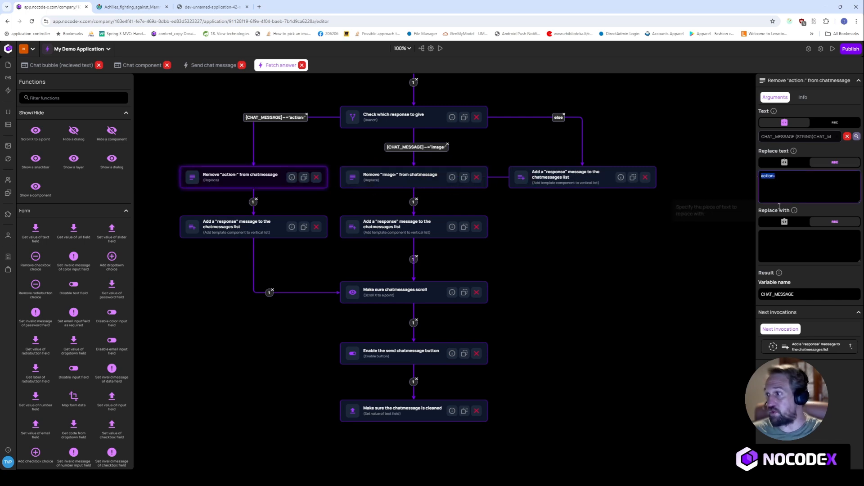
{"action": "left_click", "coordinate": [784, 251]}
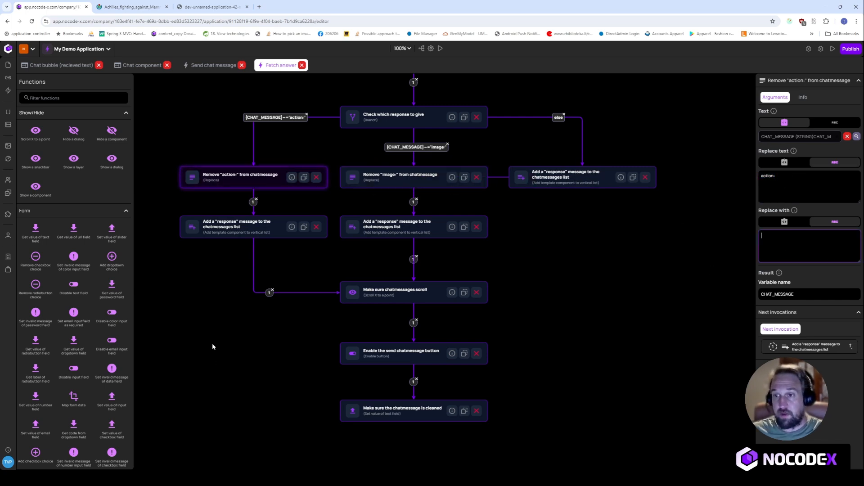
{"action": "key", "text": "Tab"}
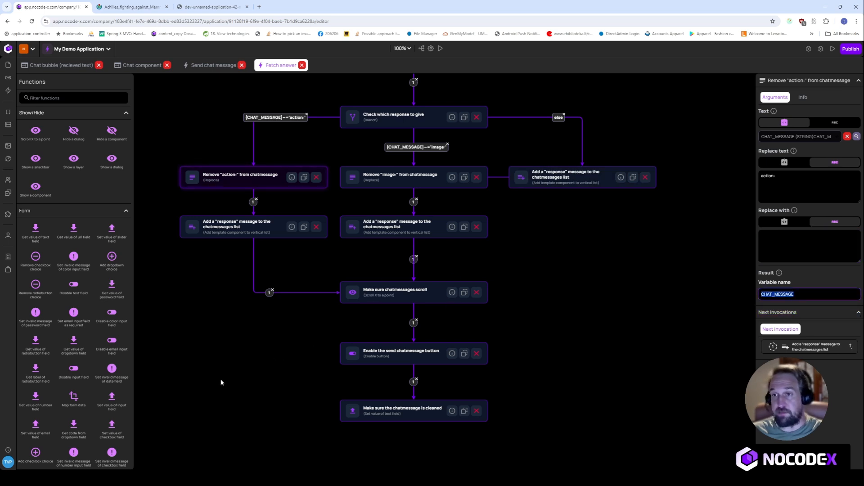
{"action": "left_click", "coordinate": [219, 227]}
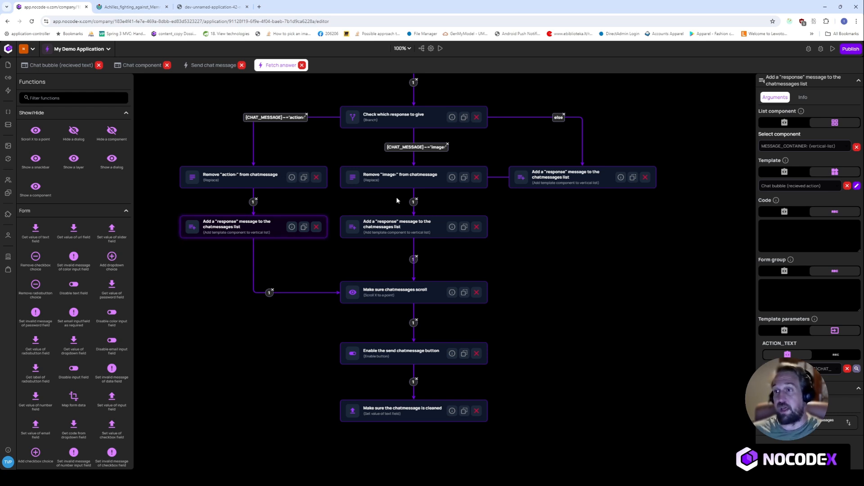
- Inspect the image, action, and default Add a response steps of the branches
{"action": "left_click", "coordinate": [386, 225]}
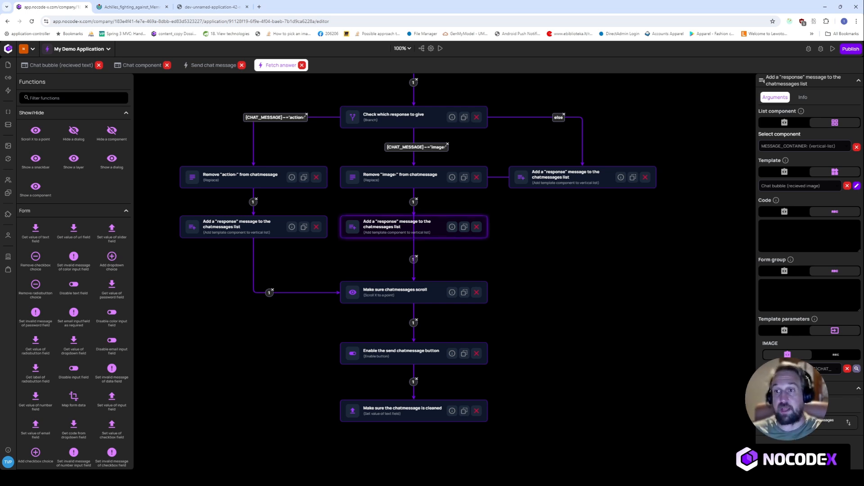
{"action": "left_click", "coordinate": [276, 227]}
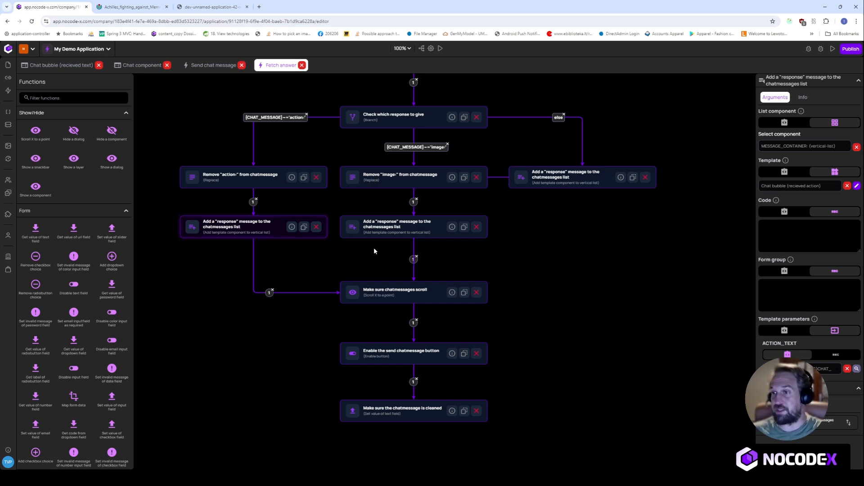
{"action": "left_click_drag", "start_coordinate": [620, 248], "coordinate": [600, 295]}
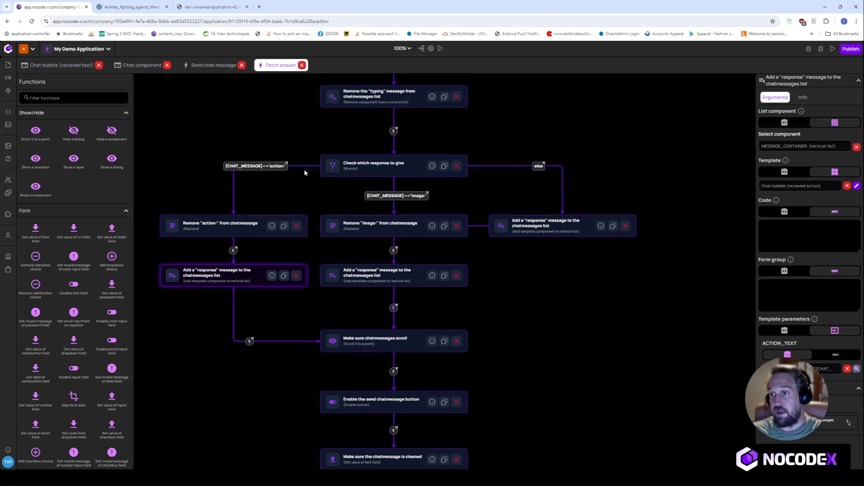
{"action": "left_click", "coordinate": [556, 224]}
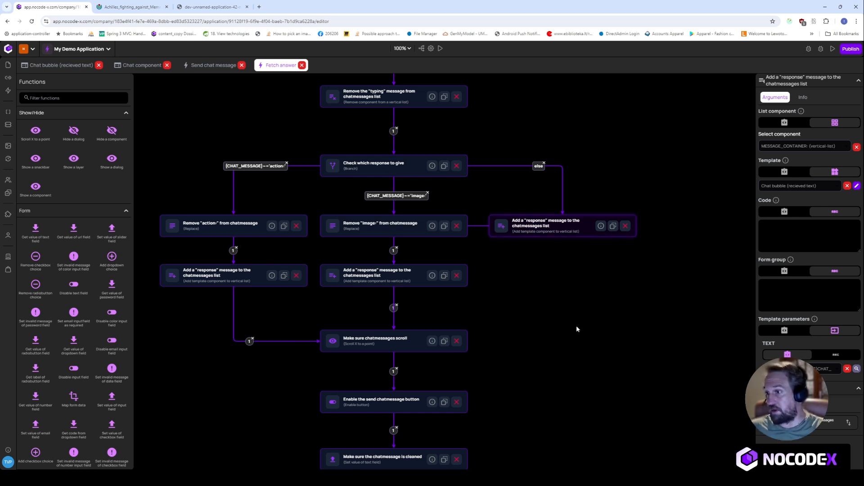
- Check the default response's TEXT parameter and open the Chat bubble (recieved text) template
{"action": "left_click_drag", "start_coordinate": [584, 326], "coordinate": [592, 301]}
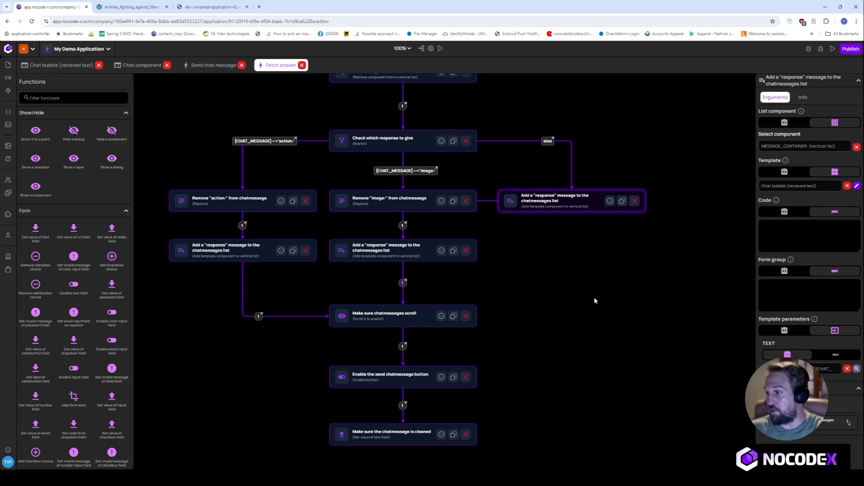
{"action": "left_click_drag", "start_coordinate": [579, 317], "coordinate": [584, 305]}
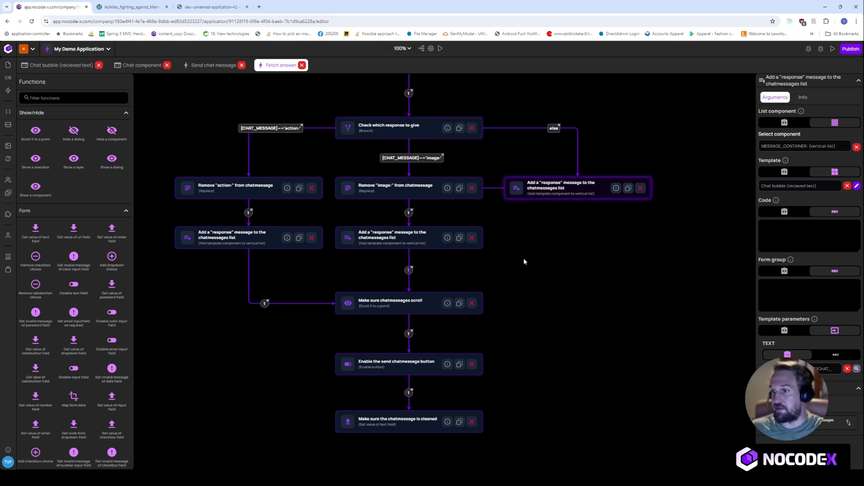
{"action": "scroll", "coordinate": [606, 255], "scroll_direction": "down", "scroll_amount": 1}
{"action": "left_click_drag", "start_coordinate": [609, 236], "coordinate": [574, 307]}
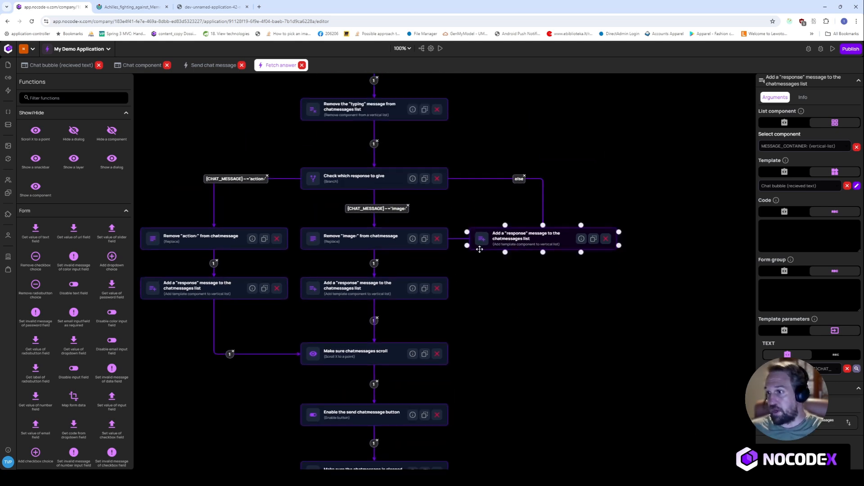
{"action": "left_click_drag", "start_coordinate": [779, 343], "coordinate": [772, 343]}
{"action": "double_click", "coordinate": [773, 343]}
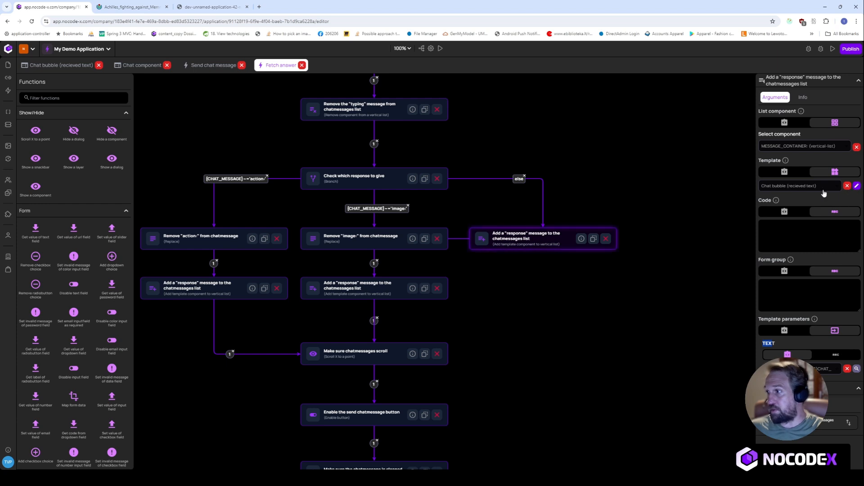
{"action": "left_click", "coordinate": [857, 186]}
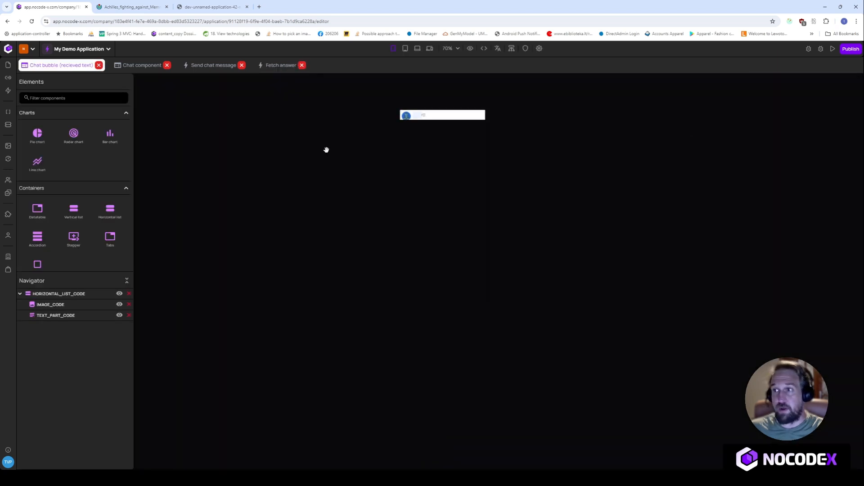
- Zoom the bubble canvas to 165%, confirm TEXT_PART_CODE shows {{TEXT}}, then return to Fetch answer
{"action": "left_click", "coordinate": [453, 50]}
{"action": "left_click_drag", "start_coordinate": [442, 77], "coordinate": [465, 76]}
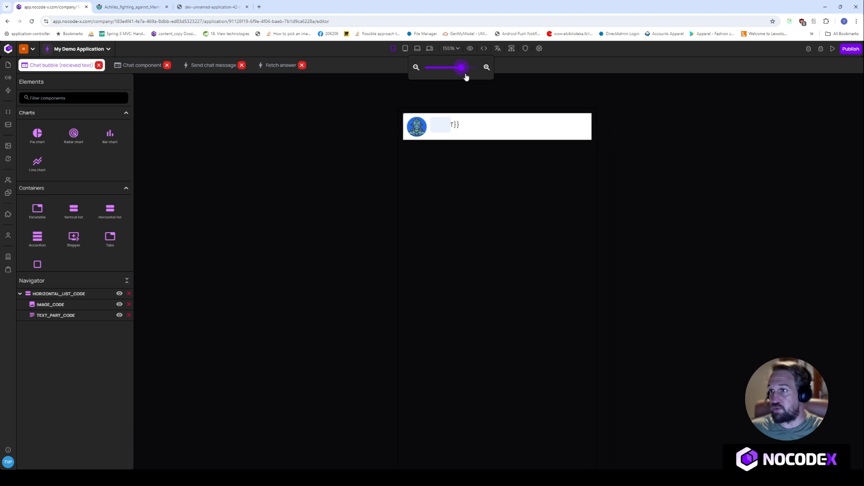
{"action": "left_click", "coordinate": [427, 182]}
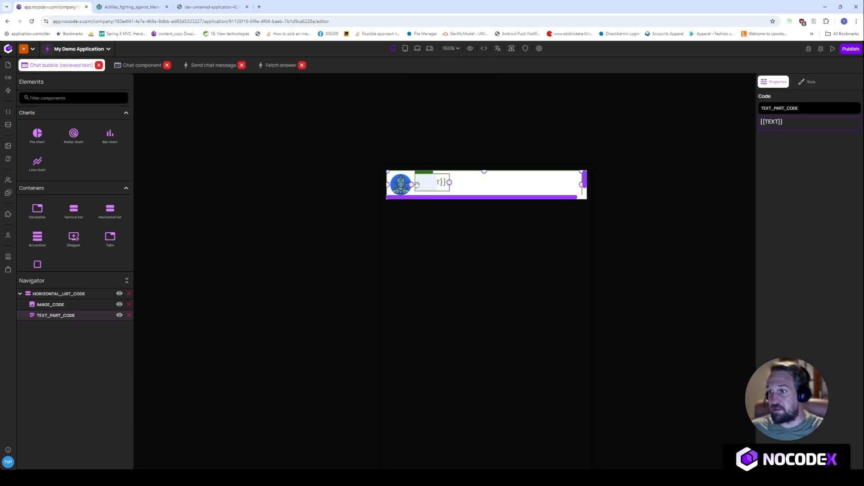
{"action": "left_click", "coordinate": [780, 122]}
{"action": "double_click", "coordinate": [772, 122]}
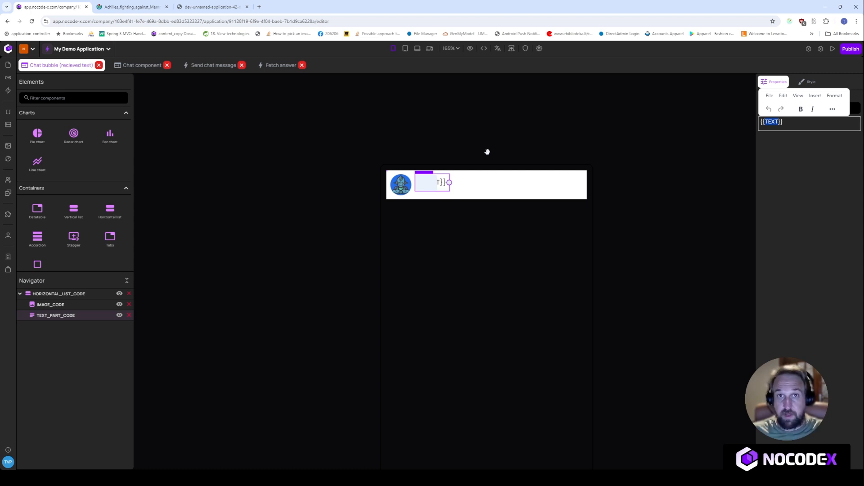
{"action": "left_click", "coordinate": [272, 66]}
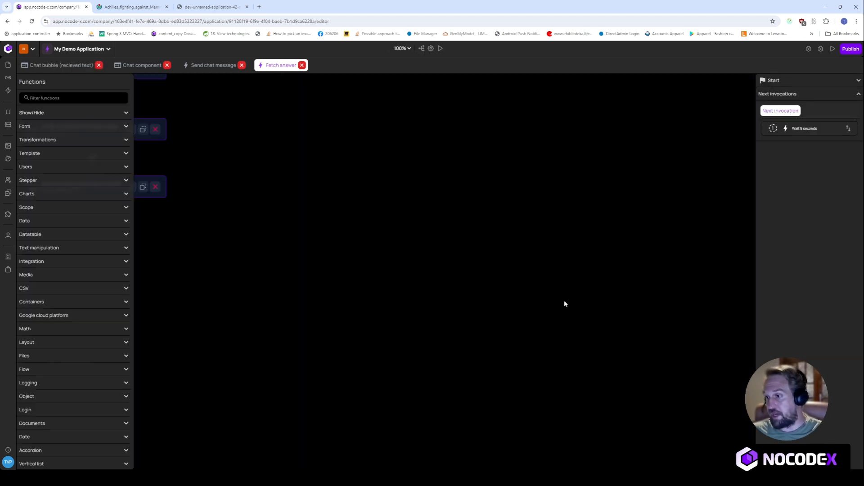
{"action": "left_click", "coordinate": [608, 217]}
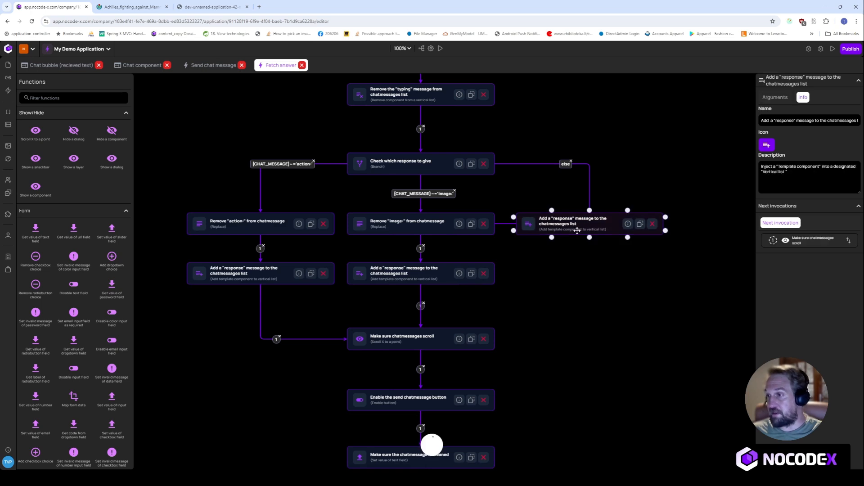
{"action": "left_click", "coordinate": [775, 98]}
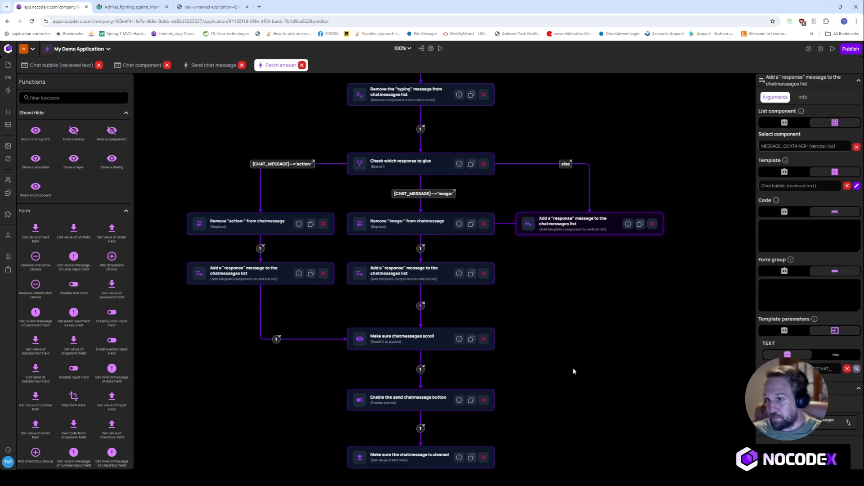
{"action": "scroll", "coordinate": [518, 306], "scroll_direction": "down", "scroll_amount": 2}
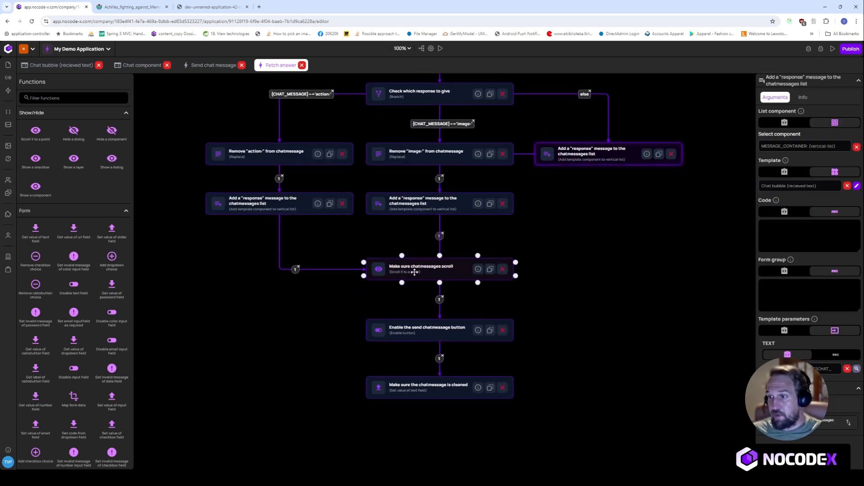
{"action": "scroll", "coordinate": [571, 233], "scroll_direction": "down", "scroll_amount": 1}
{"action": "left_click", "coordinate": [496, 249]}
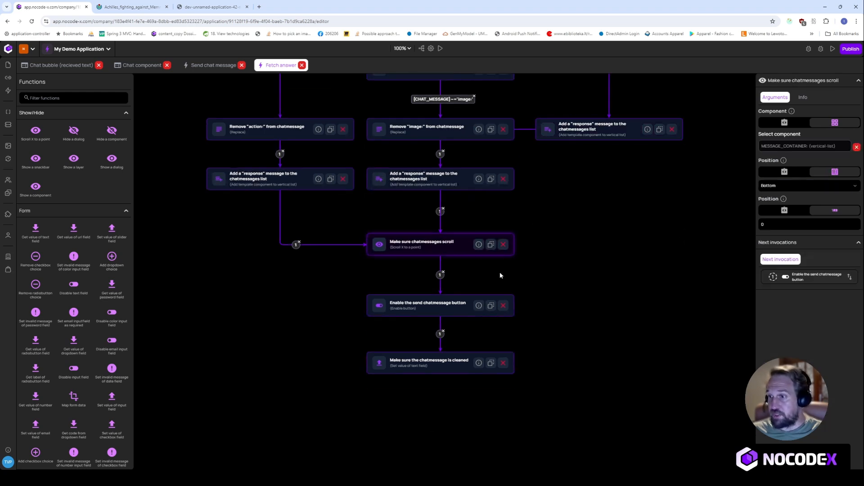
{"action": "scroll", "coordinate": [580, 248], "scroll_direction": "down", "scroll_amount": 2}
{"action": "left_click", "coordinate": [450, 258]}
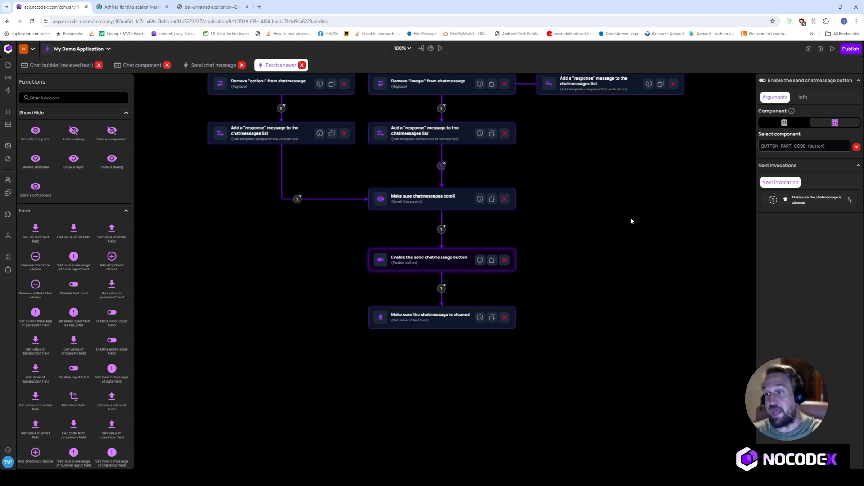
{"action": "left_click", "coordinate": [397, 317]}
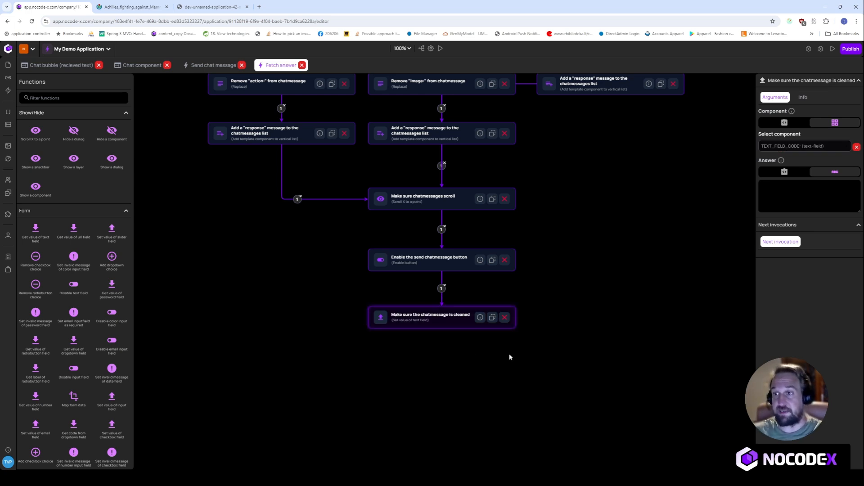
{"action": "scroll", "coordinate": [629, 262], "scroll_direction": "up", "scroll_amount": 5}
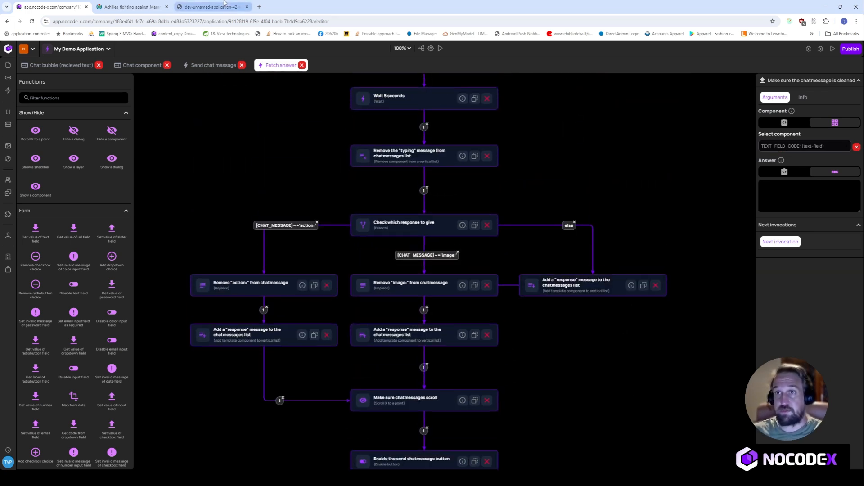
{"action": "left_click", "coordinate": [212, 7]}
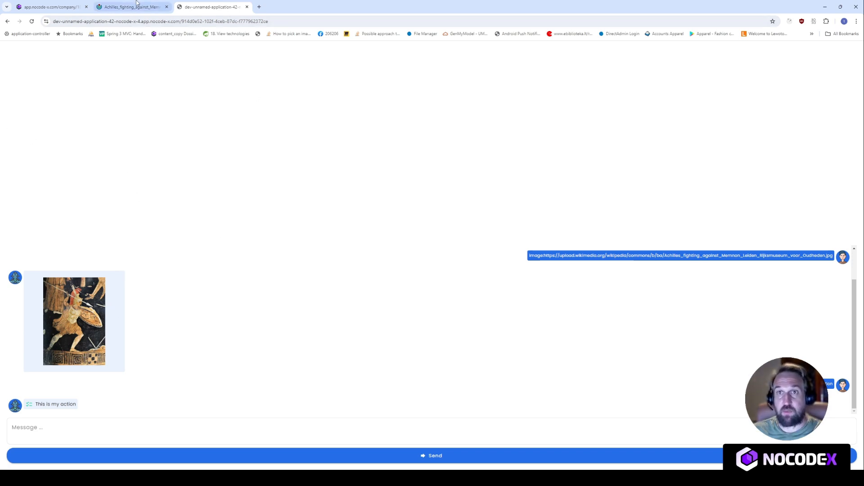
{"action": "left_click", "coordinate": [44, 4]}
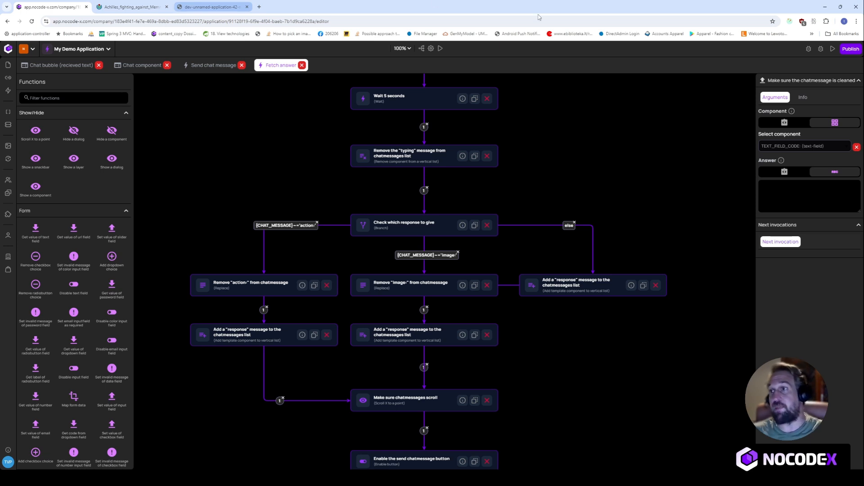
{"action": "scroll", "coordinate": [666, 158], "scroll_direction": "up", "scroll_amount": 4}
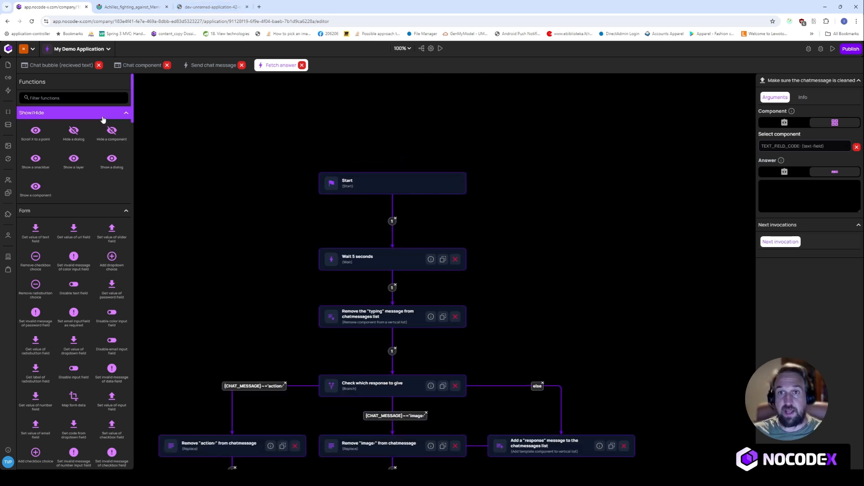
- Add an Execute action step from the 'exe' function filter between Start and Wait 5 seconds
{"action": "left_click", "coordinate": [52, 99]}
{"action": "type", "text": "exe"}
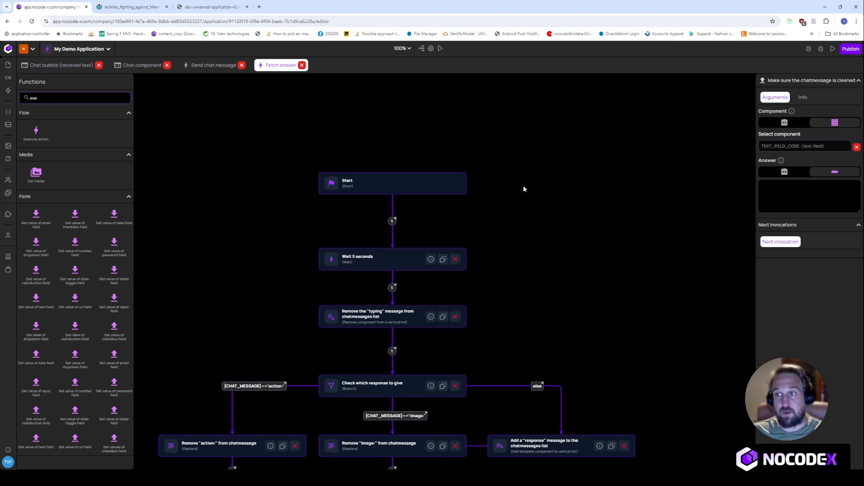
{"action": "left_click_drag", "start_coordinate": [525, 189], "coordinate": [530, 283]}
{"action": "left_click_drag", "start_coordinate": [435, 284], "coordinate": [435, 208]}
{"action": "left_click_drag", "start_coordinate": [462, 337], "coordinate": [466, 300]}
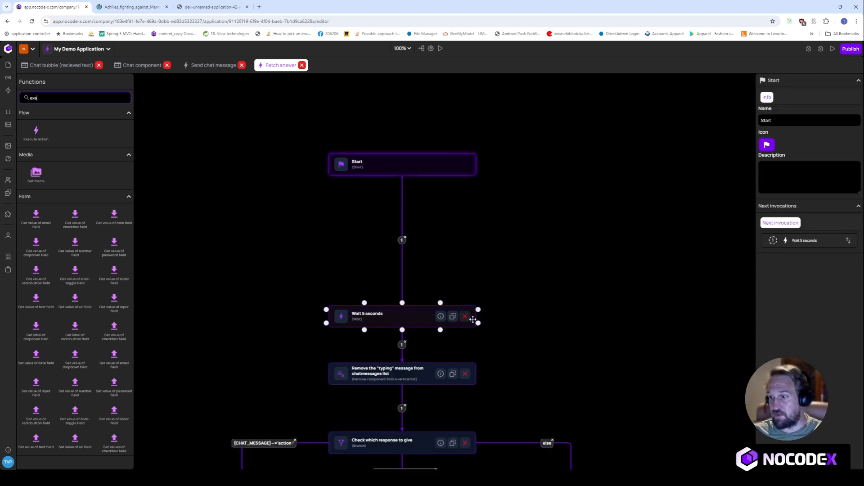
{"action": "left_click_drag", "start_coordinate": [49, 138], "coordinate": [346, 196]}
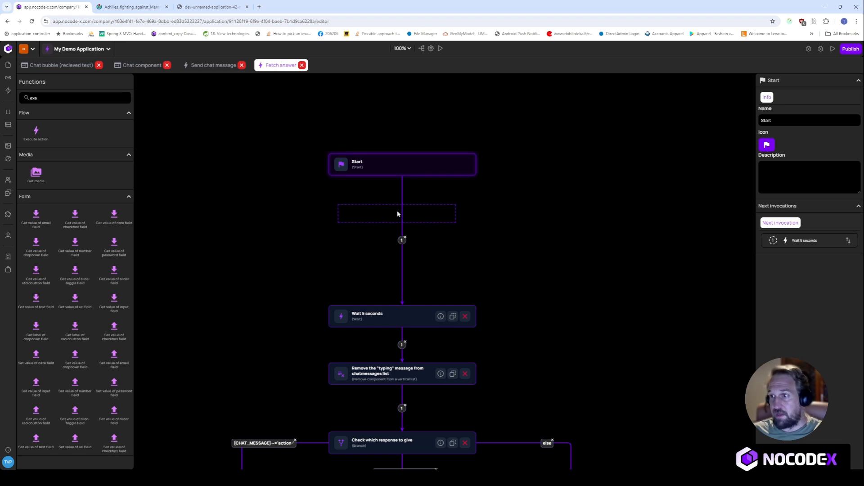
{"action": "left_click_drag", "start_coordinate": [397, 214], "coordinate": [396, 220]}
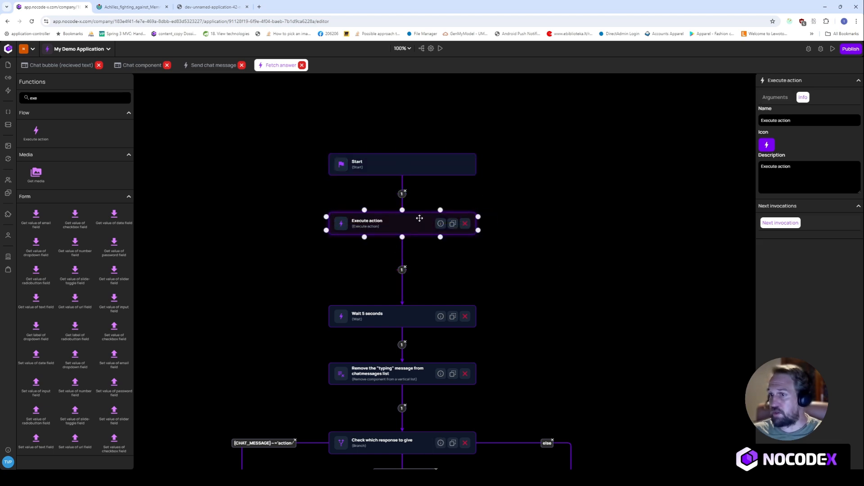
- Set the new step's Action to Open AI: Create chat completion
{"action": "left_click", "coordinate": [770, 97]}
{"action": "left_click", "coordinate": [782, 136]}
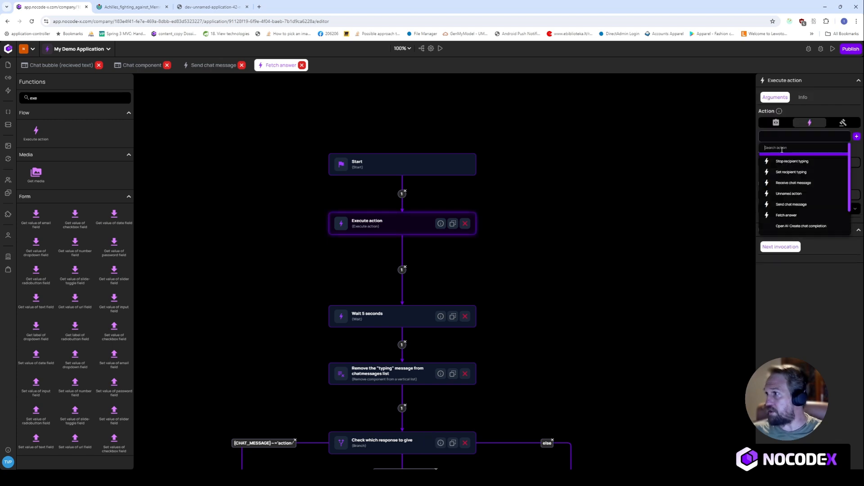
{"action": "type", "text": "open"}
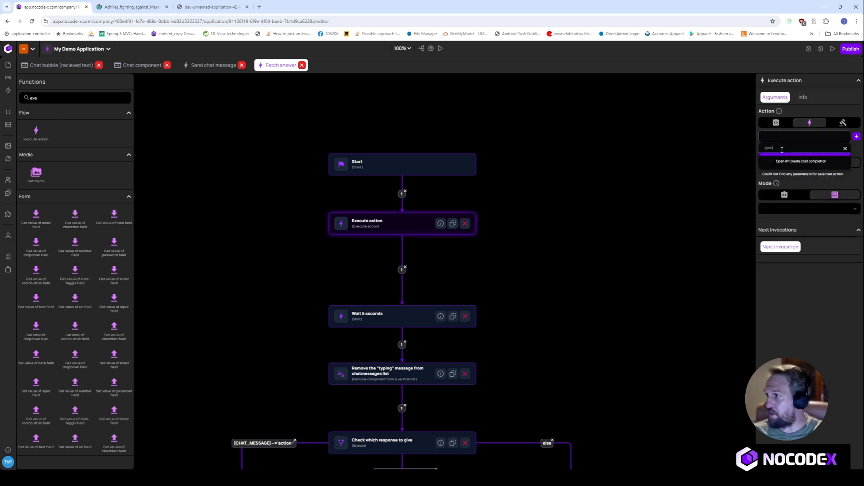
{"action": "left_click", "coordinate": [790, 162]}
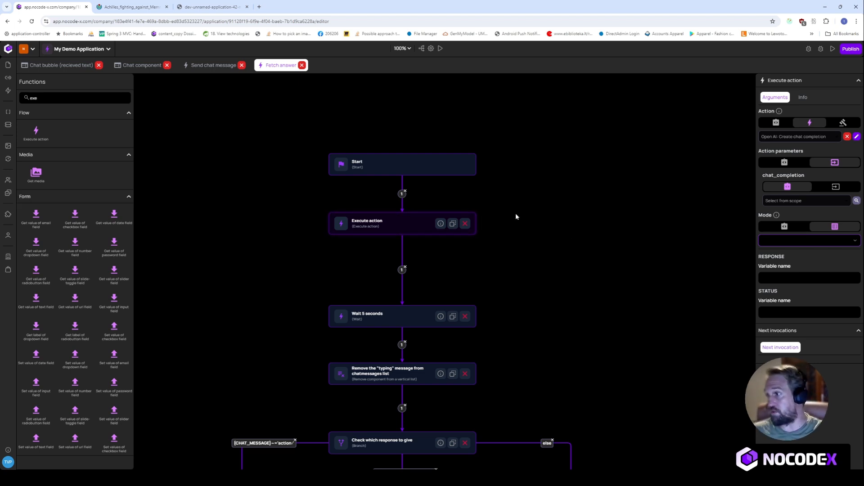
- Turn chat_completion into an object with model gpt-3.5-turbo-0125, plus one more blank field
{"action": "left_click", "coordinate": [824, 188]}
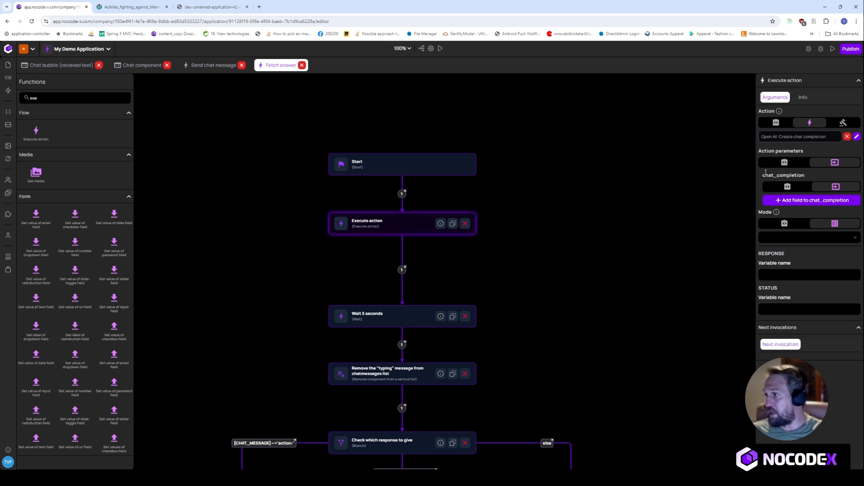
{"action": "left_click_drag", "start_coordinate": [779, 175], "coordinate": [797, 177]}
{"action": "left_click", "coordinate": [778, 201]}
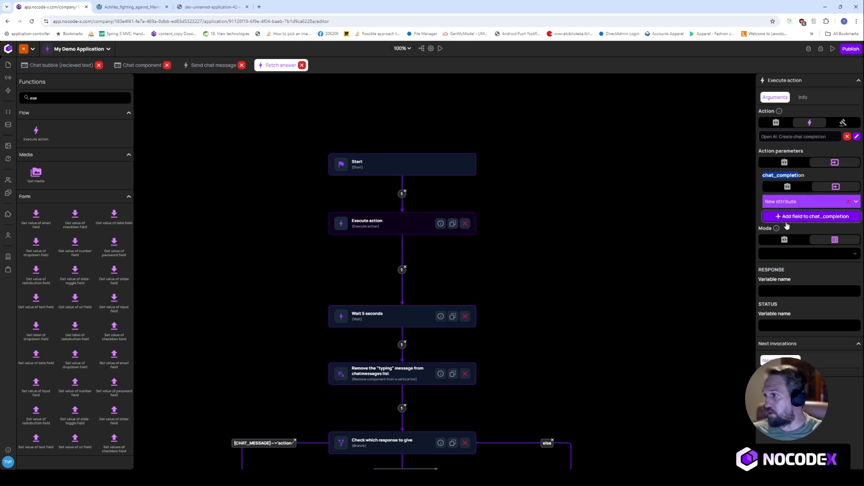
{"action": "left_click", "coordinate": [810, 221]}
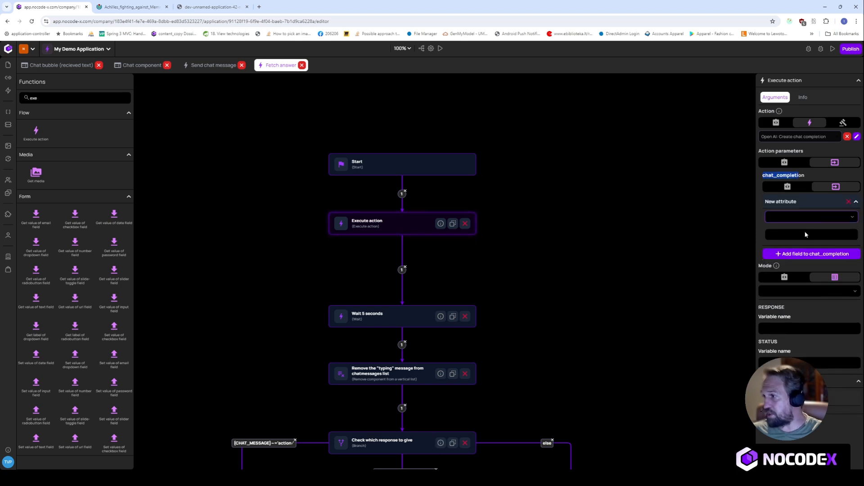
{"action": "left_click", "coordinate": [806, 235]}
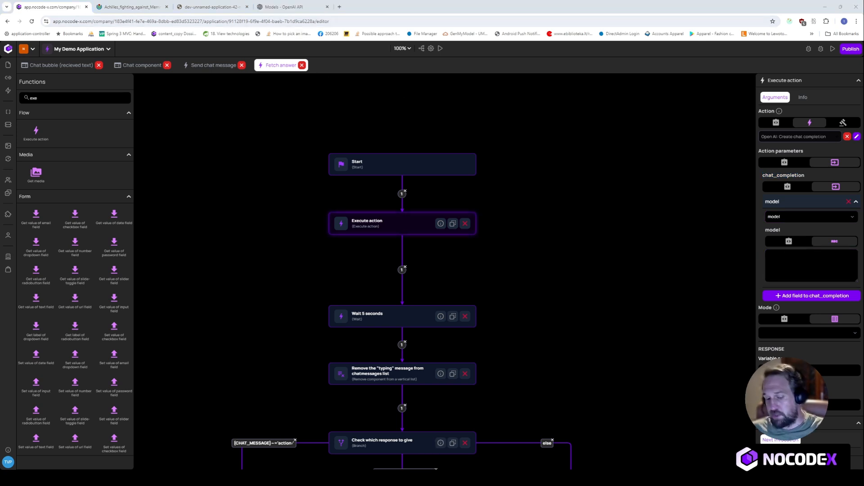
{"action": "left_click", "coordinate": [810, 266]}
{"action": "type", "text": "gpt-3.5-turbo-0125"}
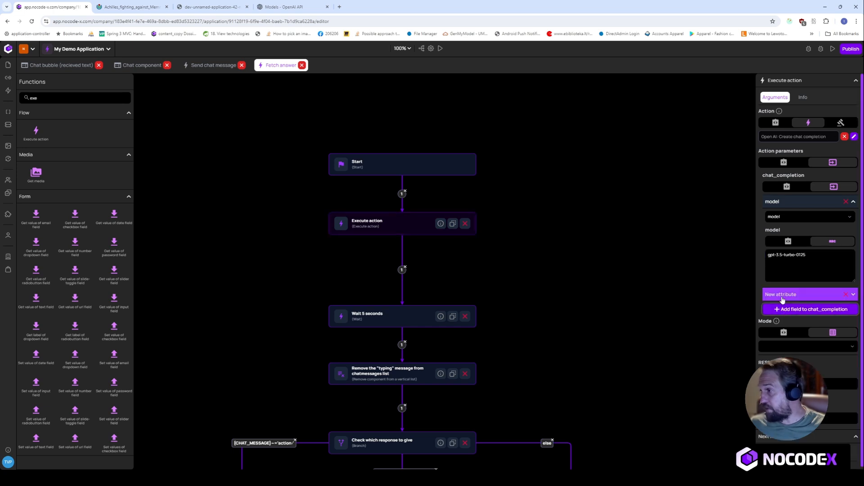
{"action": "left_click", "coordinate": [784, 300]}
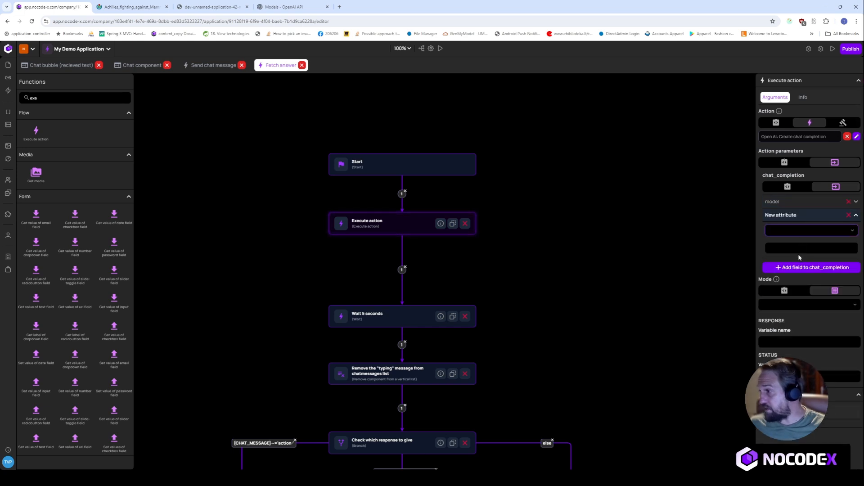
- Name the field messages as a list whose item 0 object has role 'user'
{"action": "left_click", "coordinate": [799, 256]}
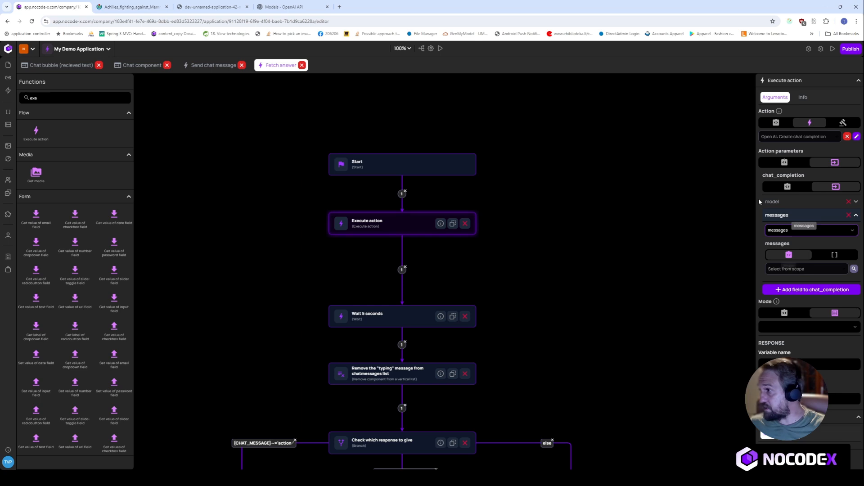
{"action": "left_click", "coordinate": [834, 255]}
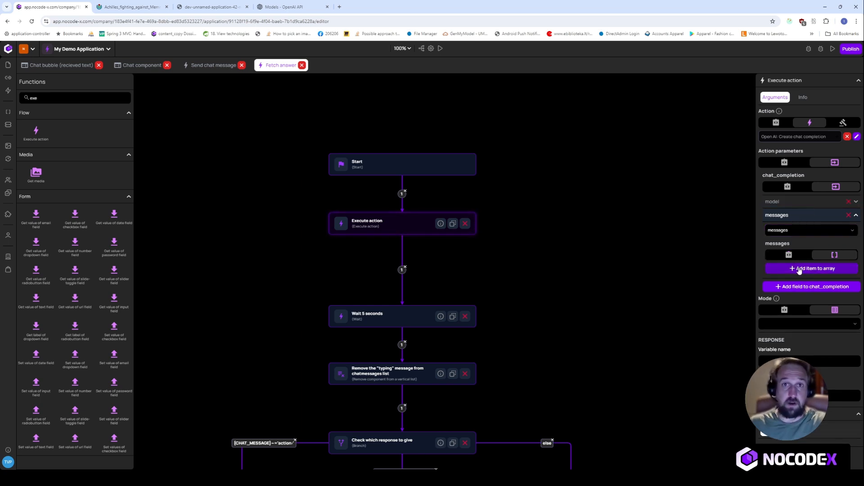
{"action": "left_click", "coordinate": [799, 269]}
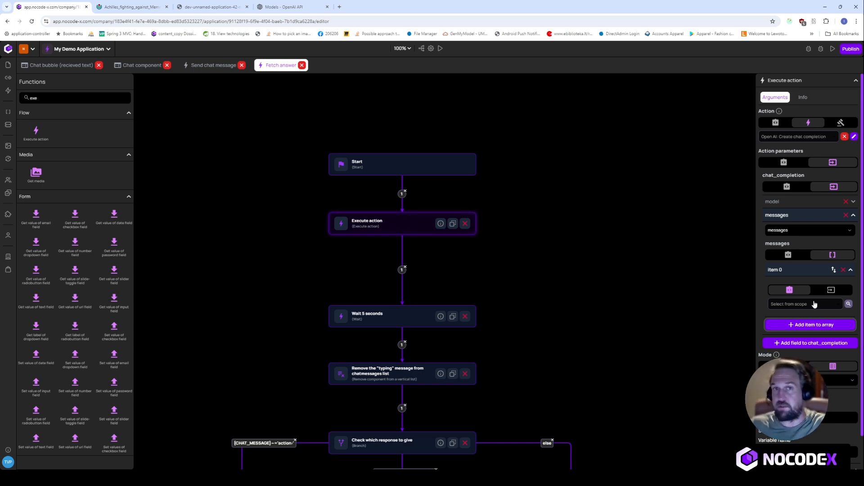
{"action": "left_click", "coordinate": [831, 290]}
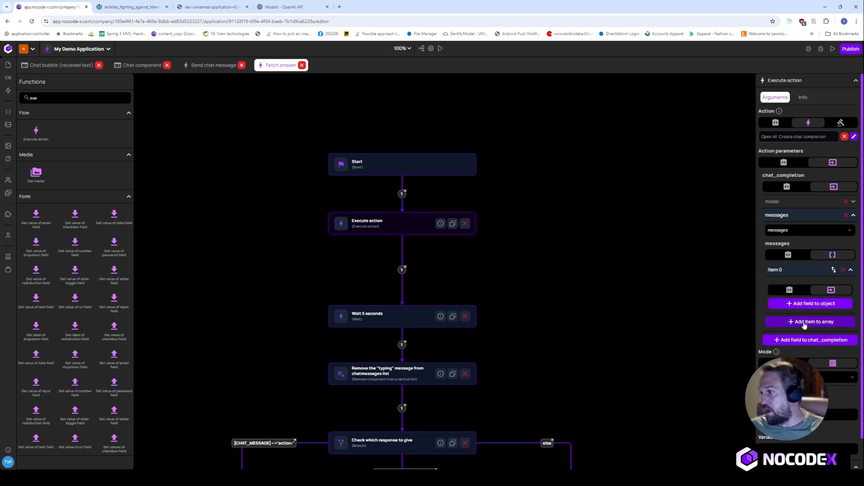
{"action": "left_click", "coordinate": [810, 304]}
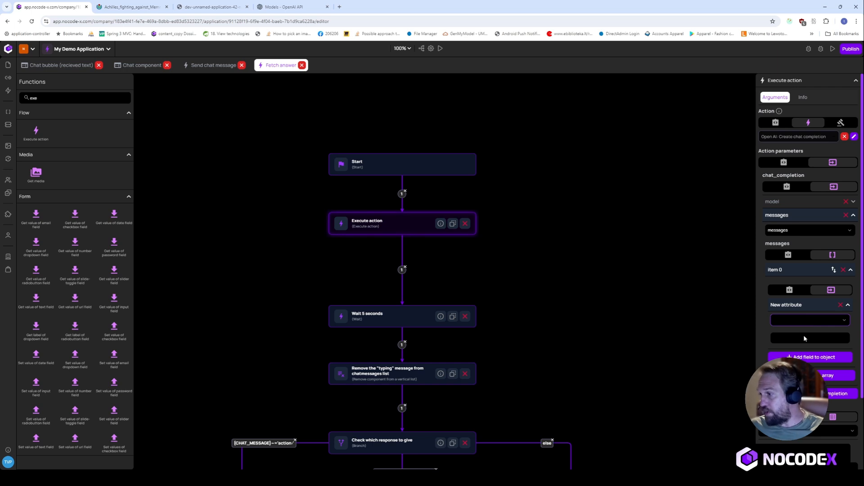
{"action": "left_click", "coordinate": [799, 345]}
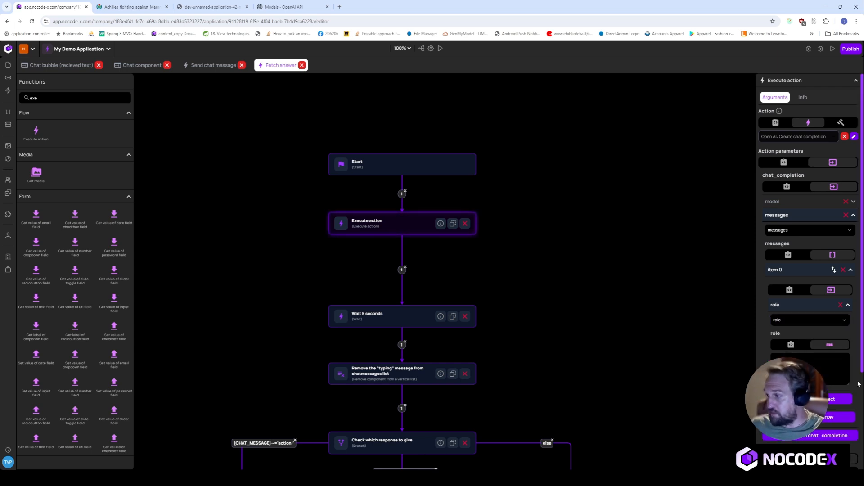
{"action": "left_click", "coordinate": [821, 367]}
{"action": "type", "text": "user"}
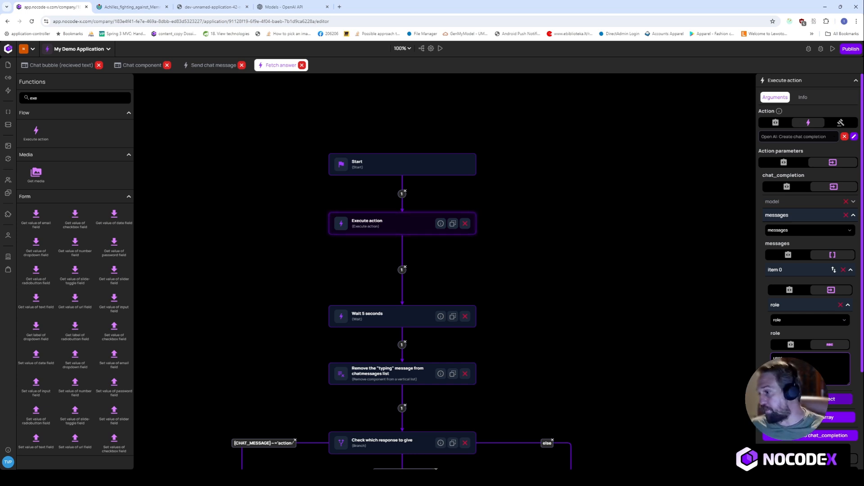
- Add a content attribute to item 0 using the CHAT_MESSAGE variable, then collapse the sections
{"action": "left_click", "coordinate": [840, 399]}
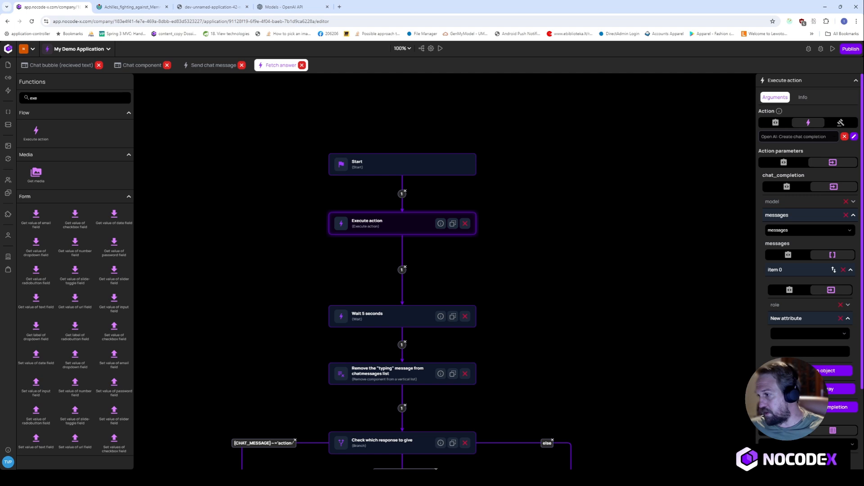
{"action": "left_click", "coordinate": [805, 334]}
{"action": "left_click", "coordinate": [803, 352]}
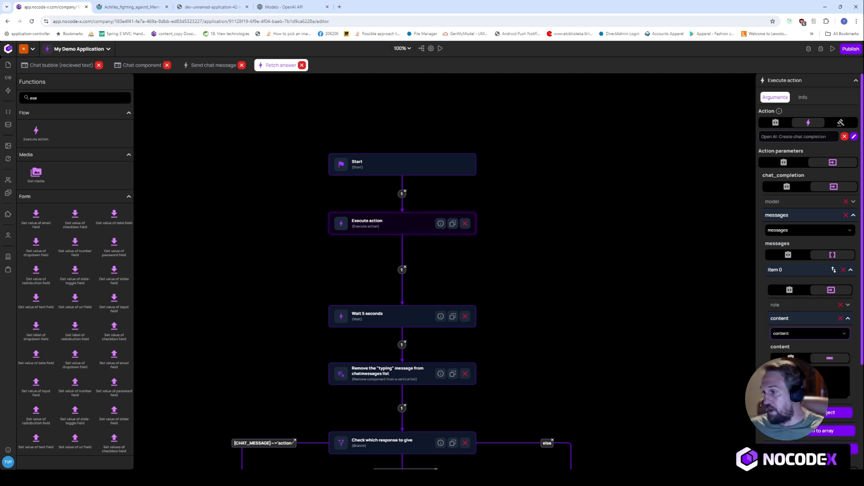
{"action": "left_click", "coordinate": [791, 359]}
{"action": "left_click", "coordinate": [803, 372]}
{"action": "type", "text": "CHAT"}
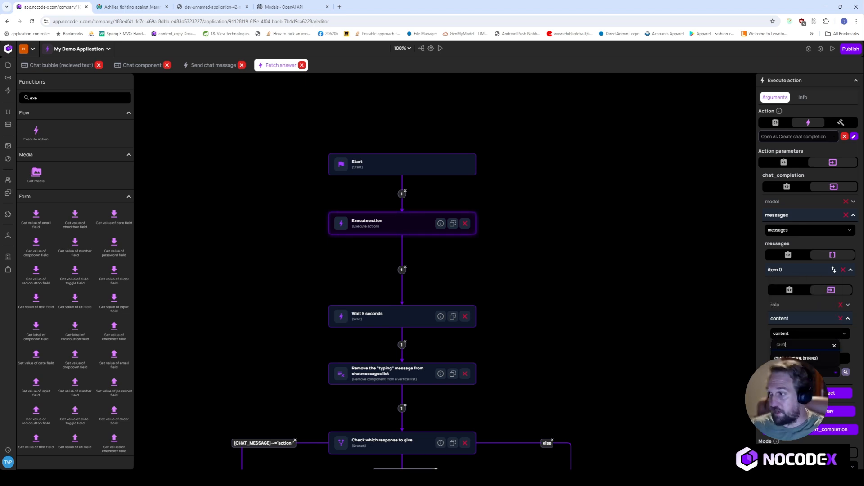
{"action": "left_click", "coordinate": [804, 359]}
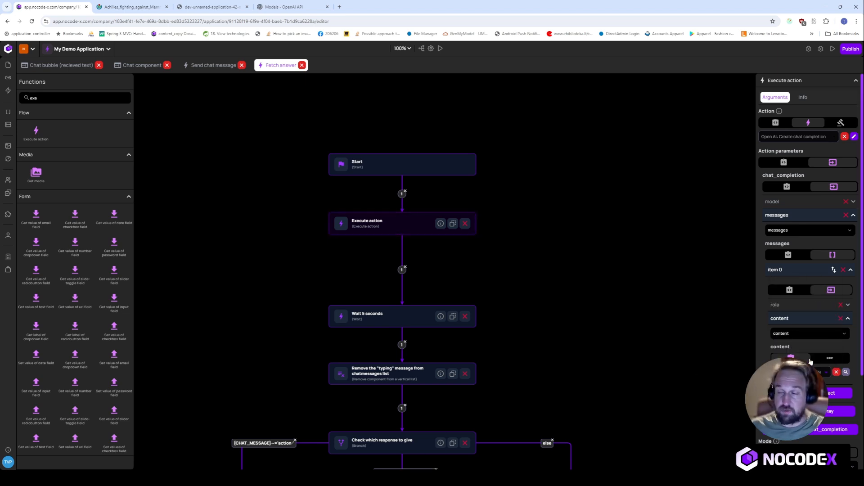
{"action": "left_click", "coordinate": [806, 319]}
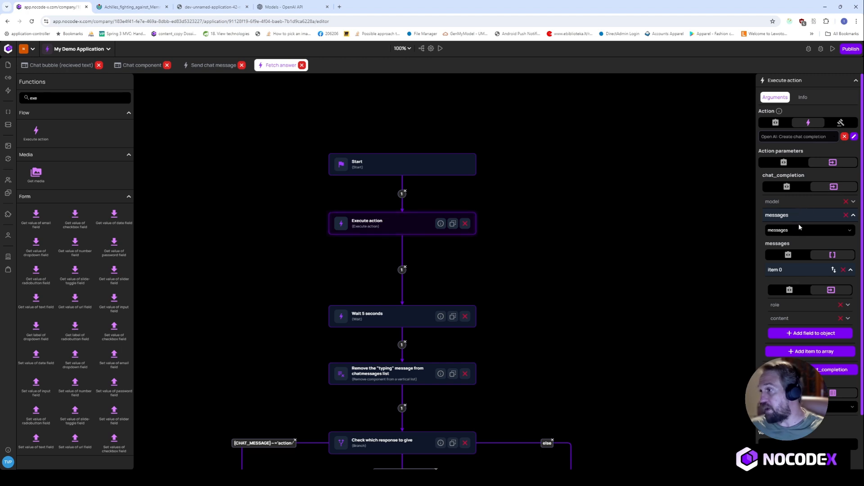
{"action": "left_click", "coordinate": [853, 215]}
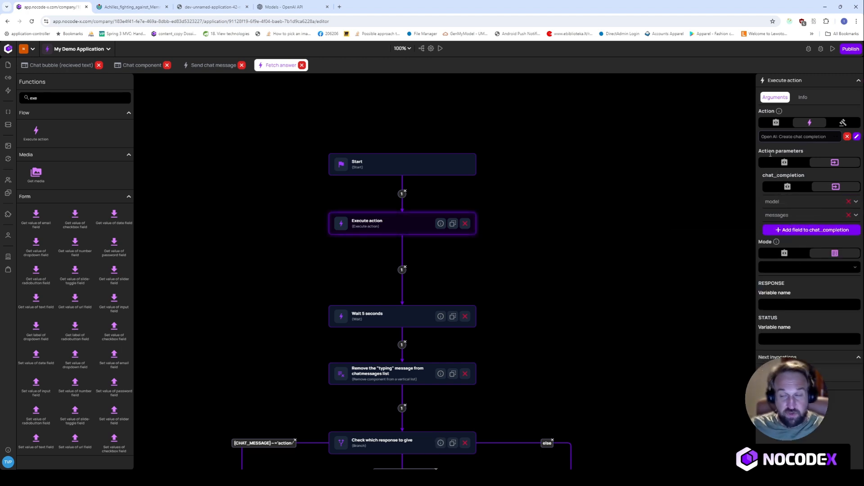
- Name the chat completion's output variables RESPONSE and STATUS, correcting the STATUR typo
{"action": "left_click", "coordinate": [787, 305]}
{"action": "type", "text": "RESP"}
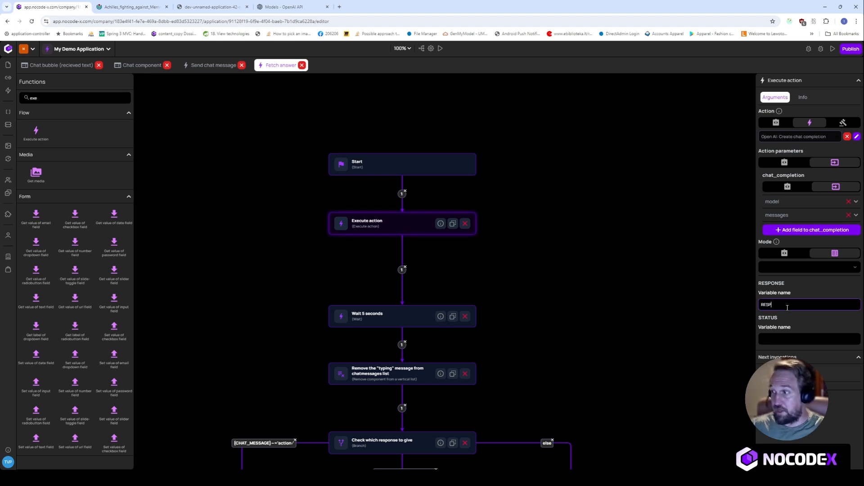
{"action": "type", "text": "OS"}
{"action": "type", "text": "NSE"}
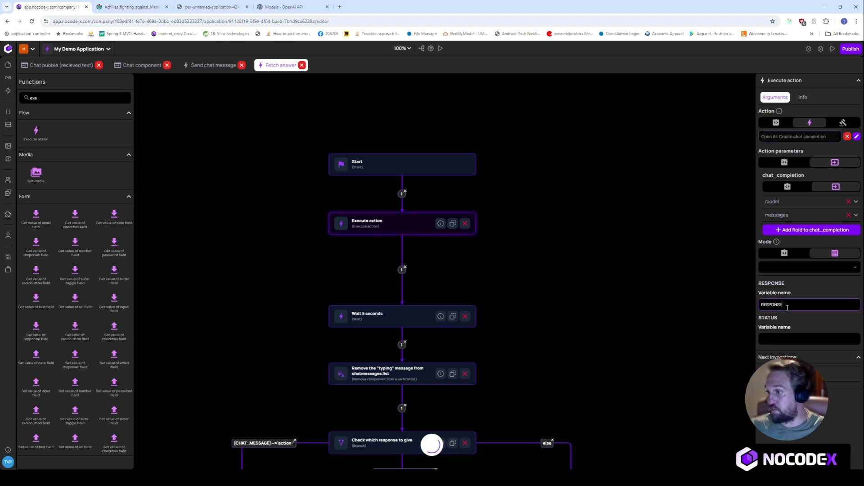
{"action": "left_click", "coordinate": [798, 339]}
{"action": "type", "text": "STATUR"}
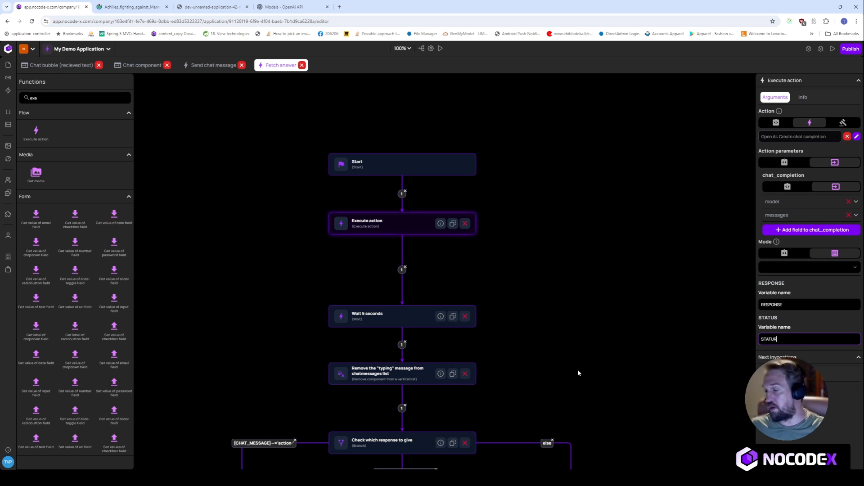
{"action": "scroll", "coordinate": [562, 333], "scroll_direction": "down", "scroll_amount": 1}
{"action": "key", "text": "BackSpace"}
{"action": "type", "text": "S"}
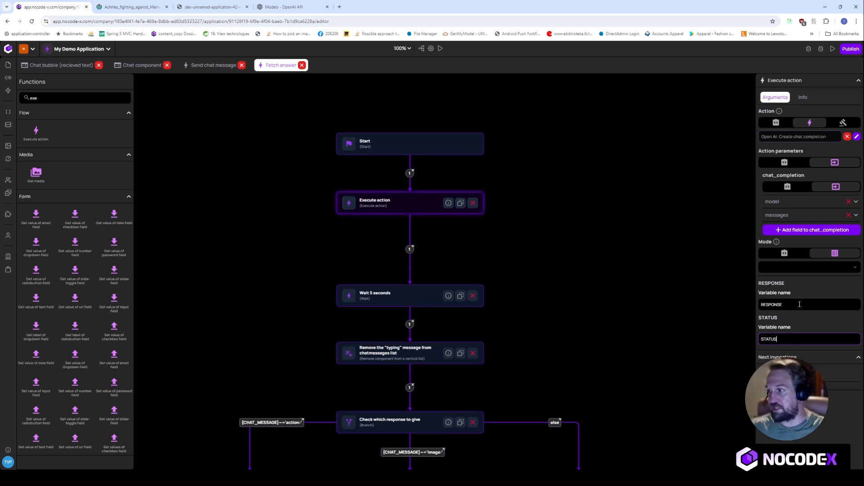
{"action": "left_click", "coordinate": [414, 251]}
- Delete the Wait 5 seconds step and connect Execute action directly to the typing-removal step
{"action": "left_click", "coordinate": [442, 293]}
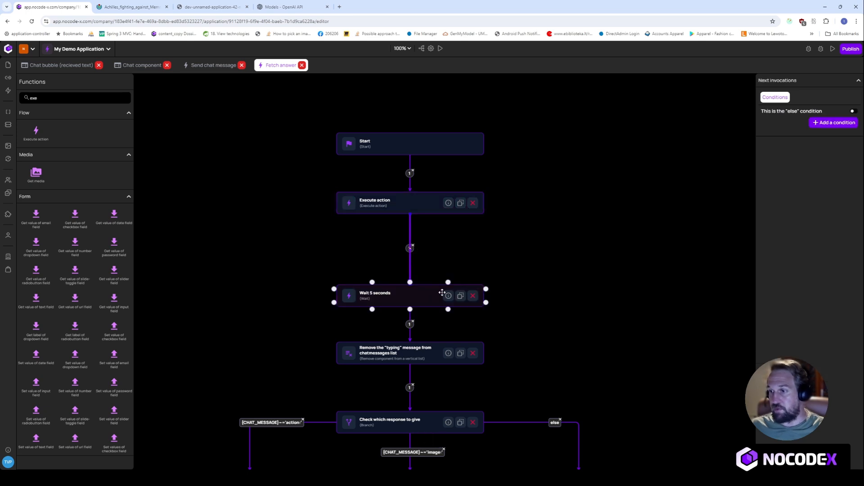
{"action": "left_click", "coordinate": [472, 297]}
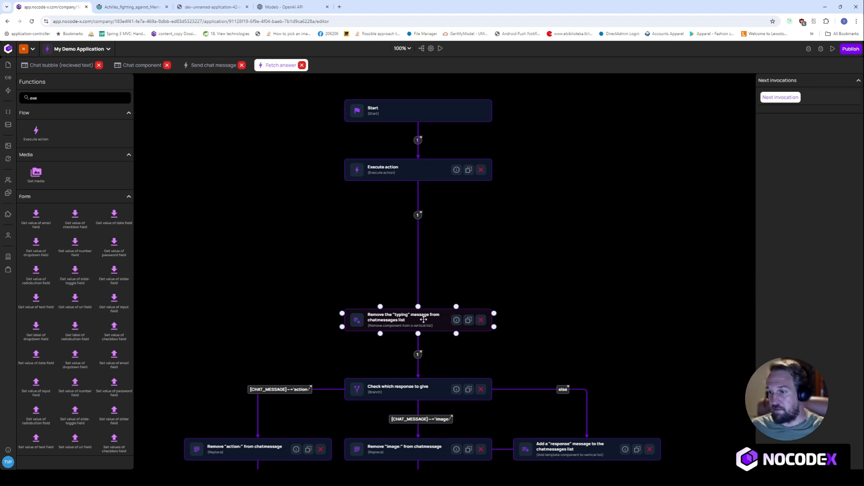
{"action": "left_click_drag", "start_coordinate": [424, 319], "coordinate": [418, 243]}
{"action": "left_click", "coordinate": [613, 114]}
{"action": "left_click_drag", "start_coordinate": [422, 179], "coordinate": [419, 241]}
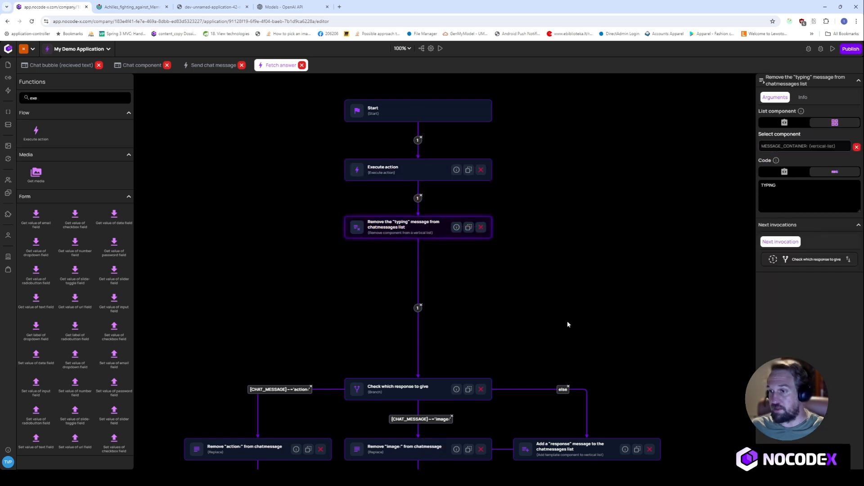
- Delete the Check which response to give branch and its outgoing links
{"action": "left_click_drag", "start_coordinate": [598, 319], "coordinate": [573, 208]}
{"action": "left_click", "coordinate": [397, 198]}
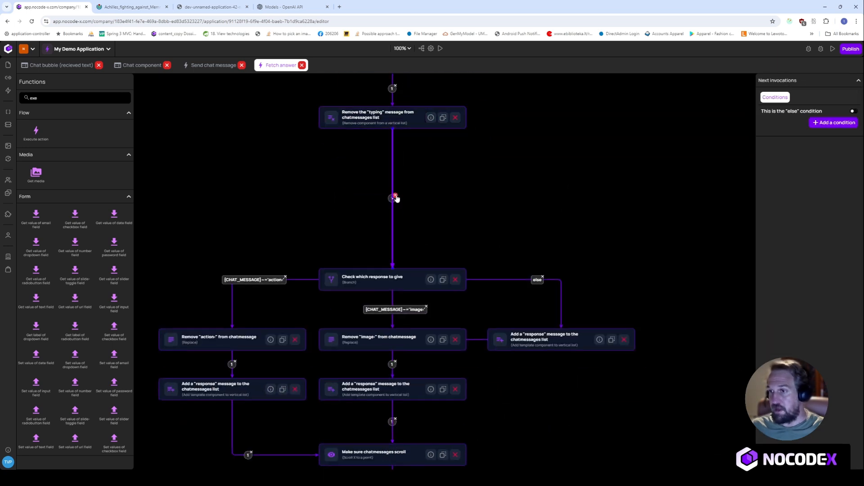
{"action": "left_click", "coordinate": [395, 197]}
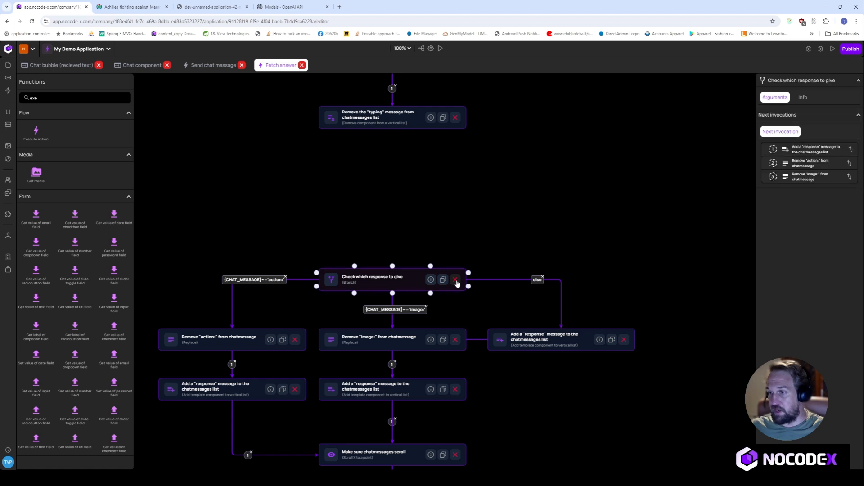
{"action": "left_click", "coordinate": [456, 280]}
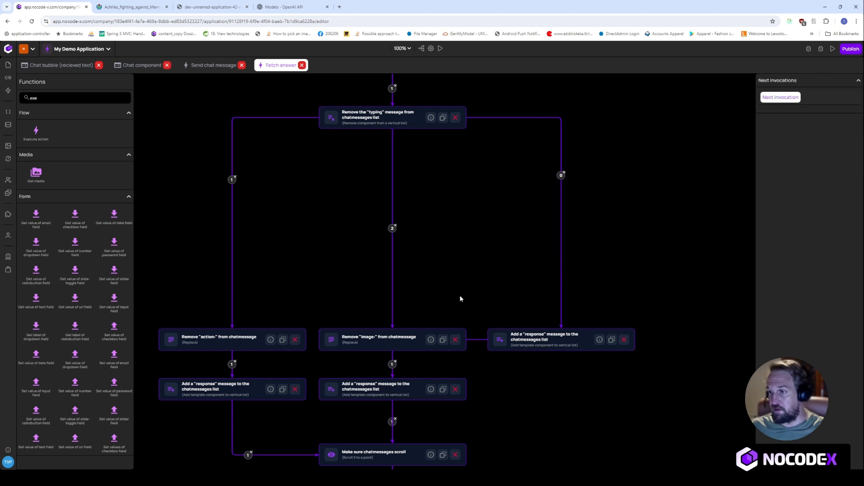
{"action": "left_click", "coordinate": [564, 173]}
{"action": "left_click", "coordinate": [396, 225]}
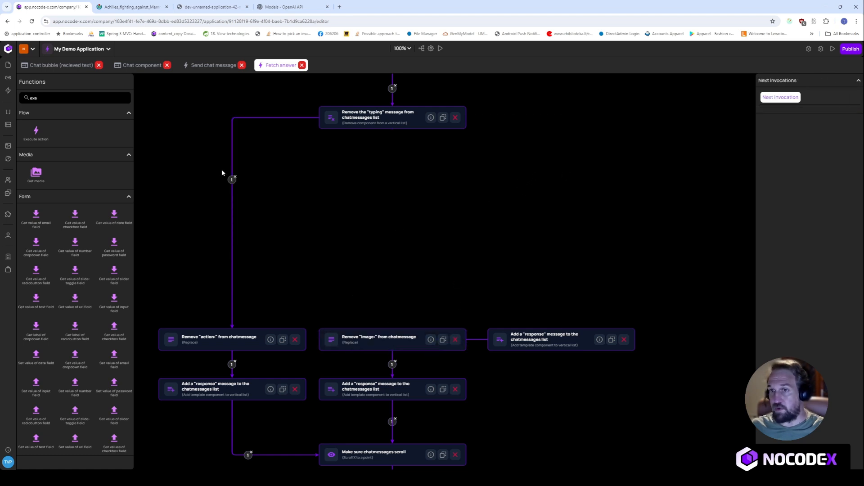
{"action": "left_click", "coordinate": [235, 178]}
- Delete the Remove action, Remove image, else-branch reply, image reply and action reply steps
{"action": "left_click", "coordinate": [264, 334]}
{"action": "left_click", "coordinate": [296, 341]}
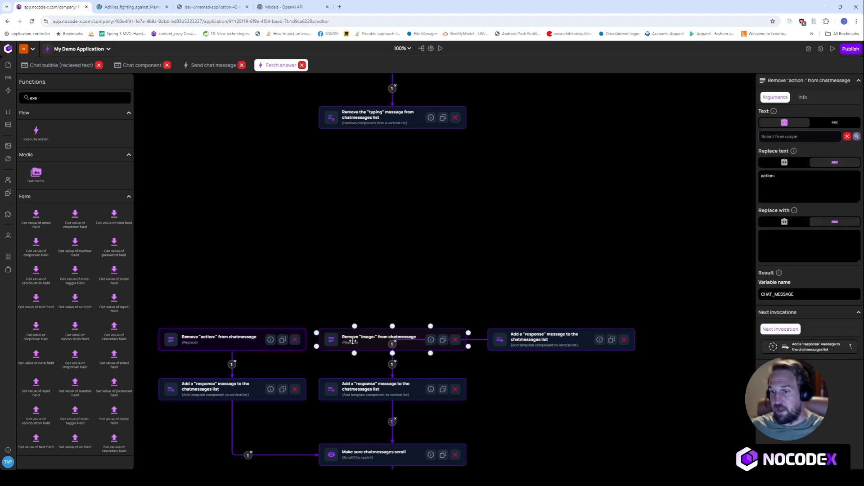
{"action": "left_click", "coordinate": [295, 342]}
{"action": "left_click", "coordinate": [454, 343]}
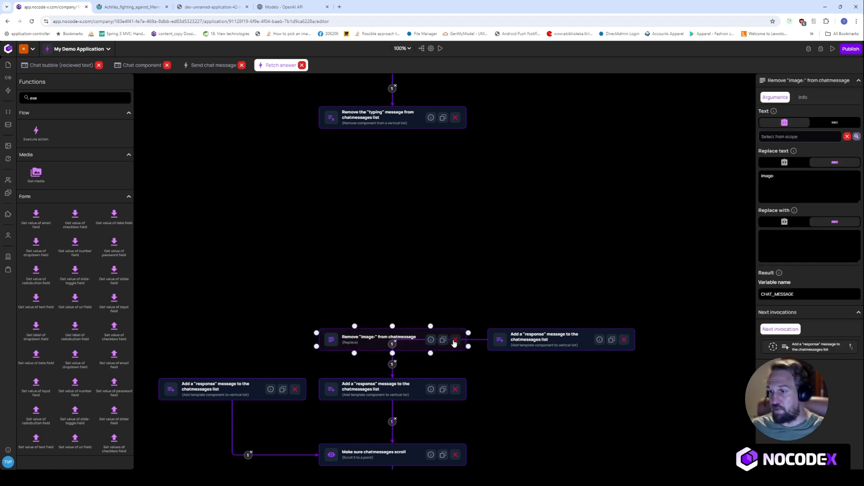
{"action": "left_click", "coordinate": [455, 340]}
{"action": "left_click", "coordinate": [624, 340]}
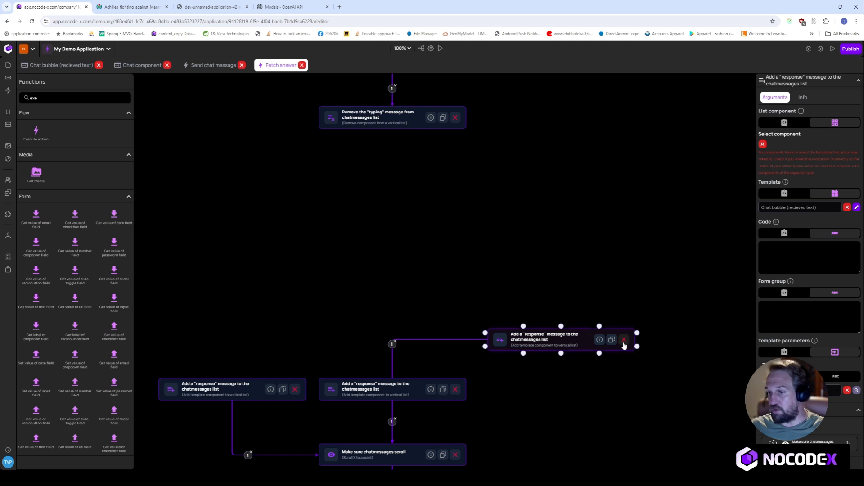
{"action": "left_click", "coordinate": [624, 340]}
{"action": "left_click", "coordinate": [455, 391]}
{"action": "left_click_drag", "start_coordinate": [504, 389], "coordinate": [513, 329]}
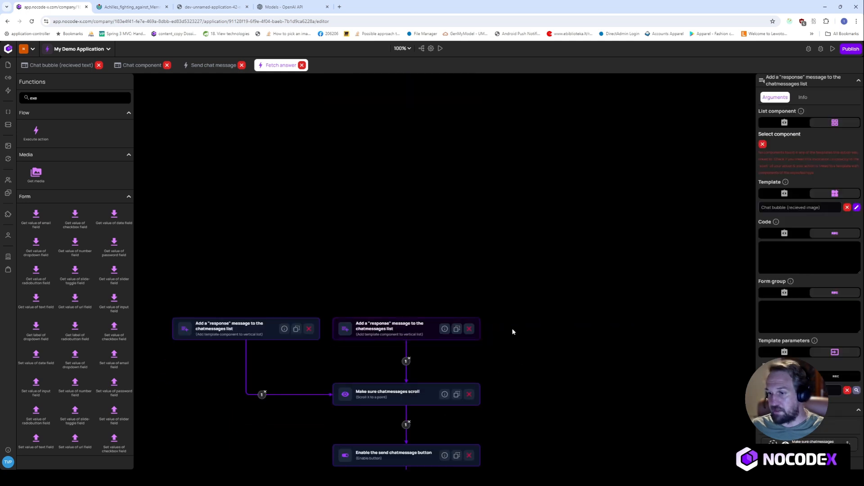
{"action": "left_click", "coordinate": [469, 329]}
{"action": "left_click", "coordinate": [301, 331]}
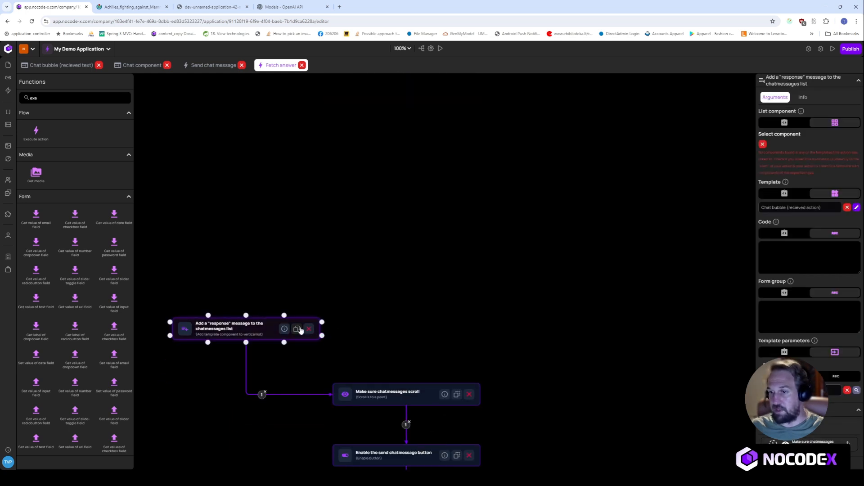
{"action": "left_click", "coordinate": [309, 330]}
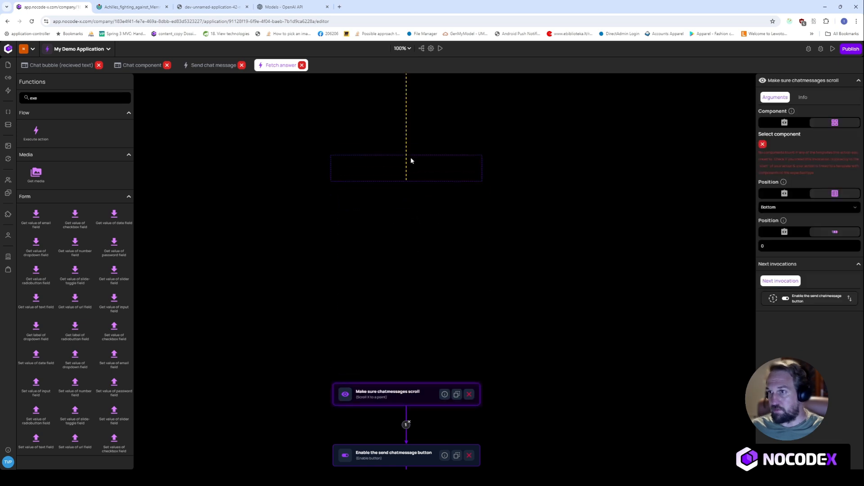
- Check the remaining typing-removal, chat-cleaning and send-enabling steps, and nudge Start upward
{"action": "left_click", "coordinate": [391, 455]}
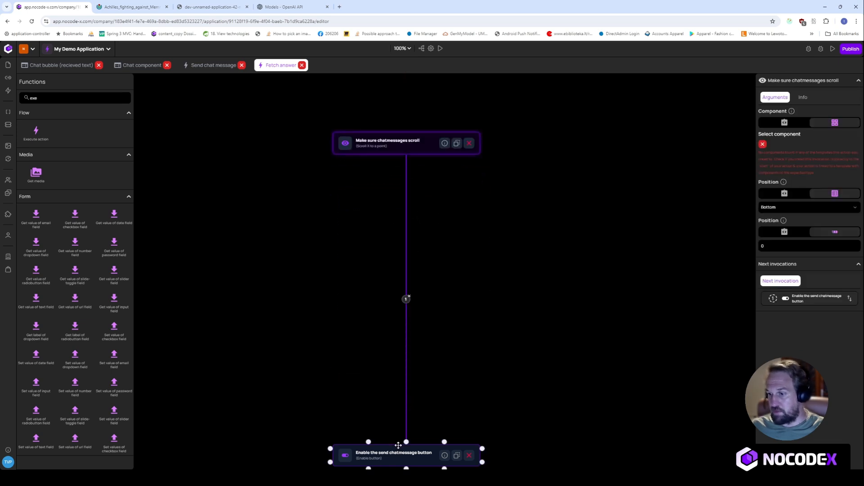
{"action": "scroll", "coordinate": [381, 282], "scroll_direction": "up", "scroll_amount": 3}
{"action": "left_click", "coordinate": [407, 231]}
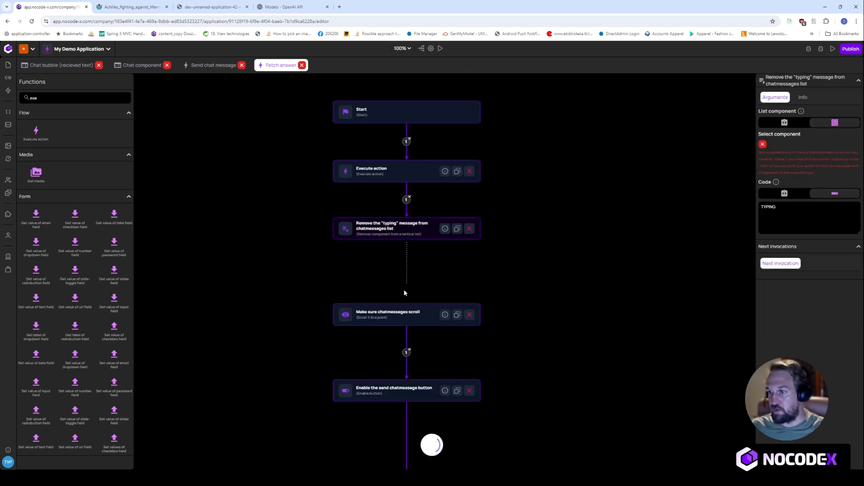
{"action": "scroll", "coordinate": [506, 361], "scroll_direction": "down", "scroll_amount": 8}
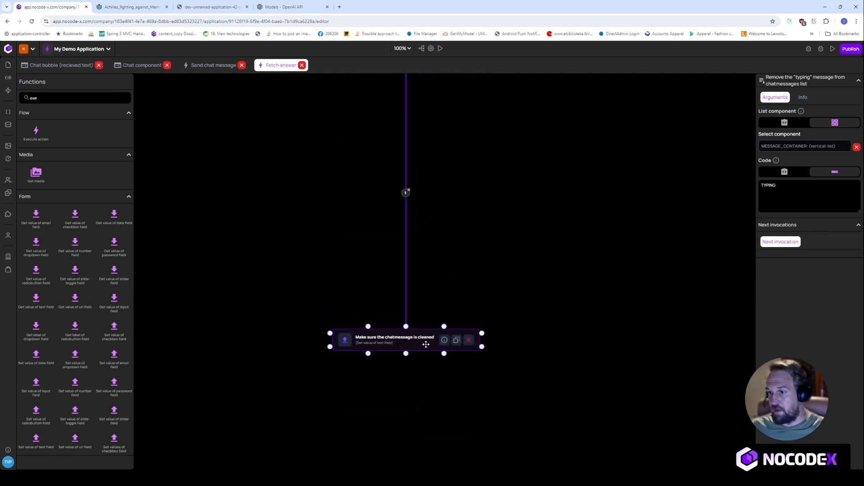
{"action": "left_click", "coordinate": [426, 344]}
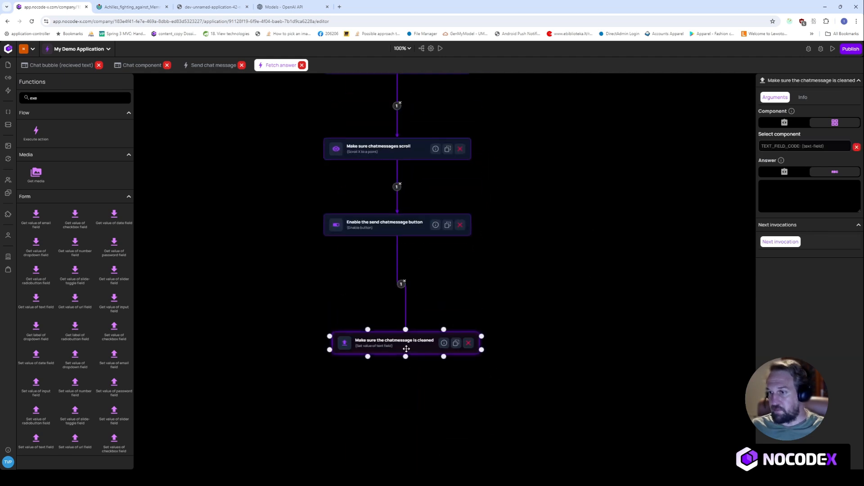
{"action": "scroll", "coordinate": [592, 302], "scroll_direction": "up", "scroll_amount": 5}
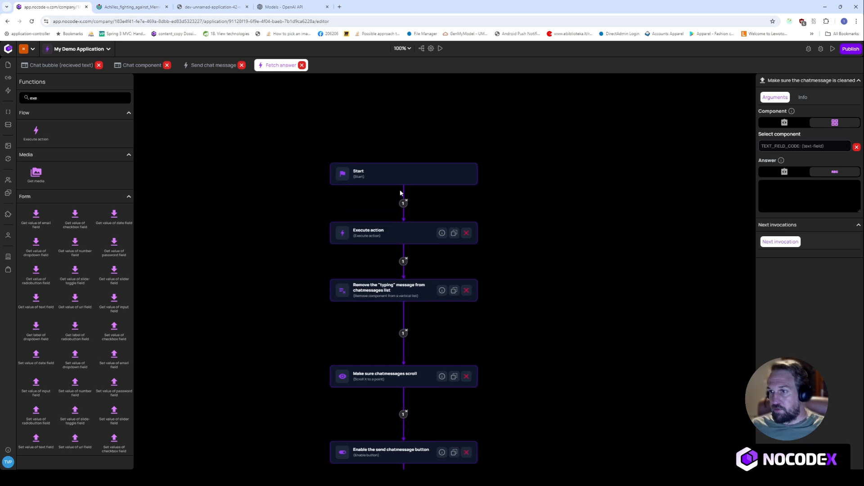
{"action": "left_click_drag", "start_coordinate": [406, 174], "coordinate": [409, 160]}
- Review the chat completion arguments and move the Execute action step up directly beneath Start
{"action": "left_click", "coordinate": [420, 230]}
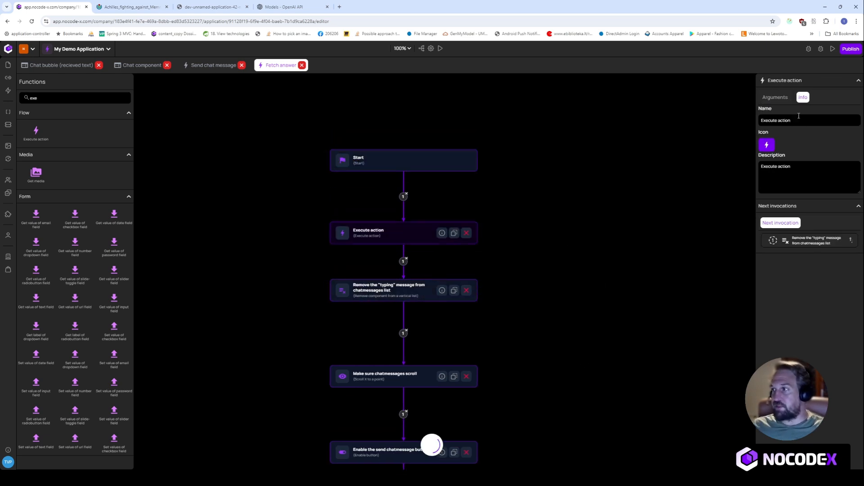
{"action": "left_click", "coordinate": [775, 97]}
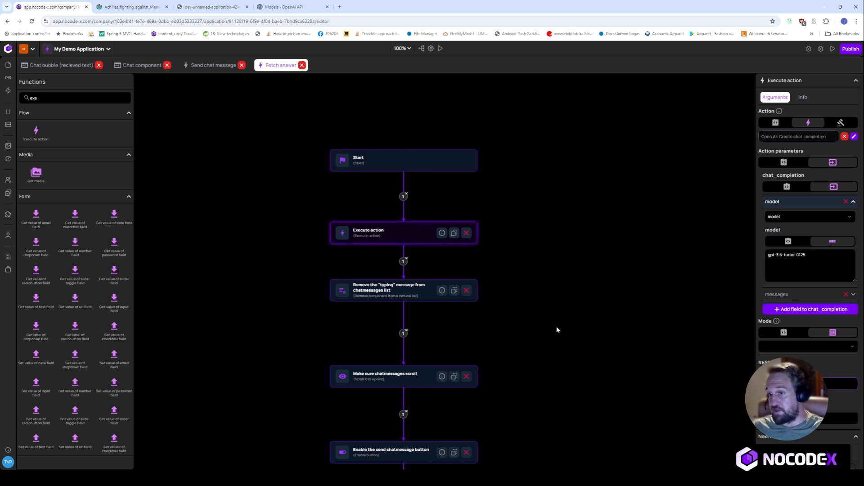
{"action": "scroll", "coordinate": [563, 315], "scroll_direction": "up", "scroll_amount": 1}
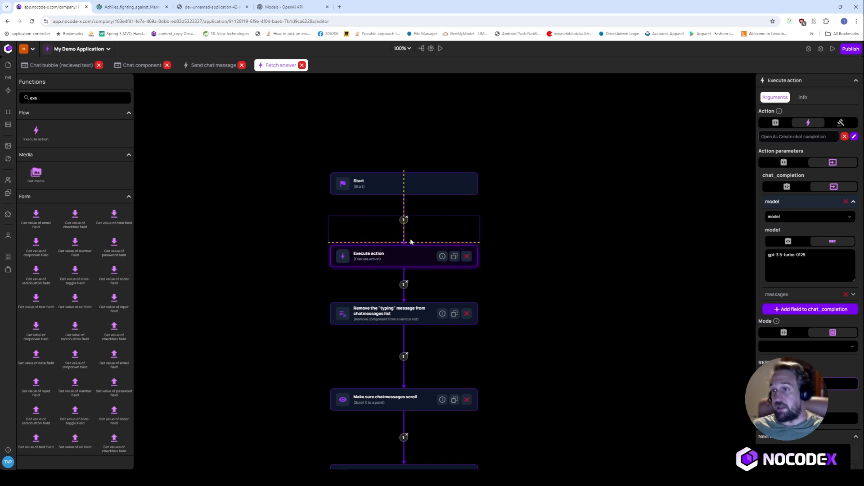
{"action": "left_click_drag", "start_coordinate": [410, 242], "coordinate": [411, 240]}
{"action": "left_click_drag", "start_coordinate": [557, 236], "coordinate": [562, 265]}
{"action": "left_click_drag", "start_coordinate": [413, 206], "coordinate": [415, 160]}
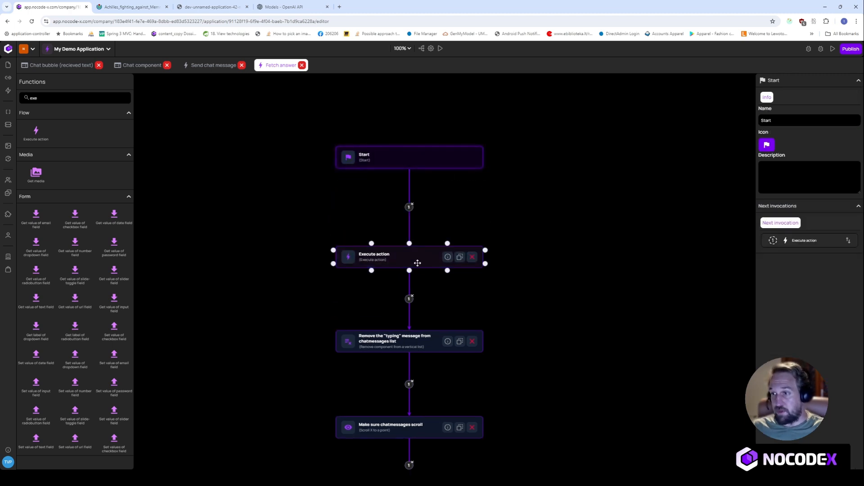
{"action": "left_click_drag", "start_coordinate": [418, 263], "coordinate": [417, 224]}
{"action": "left_click", "coordinate": [37, 98]}
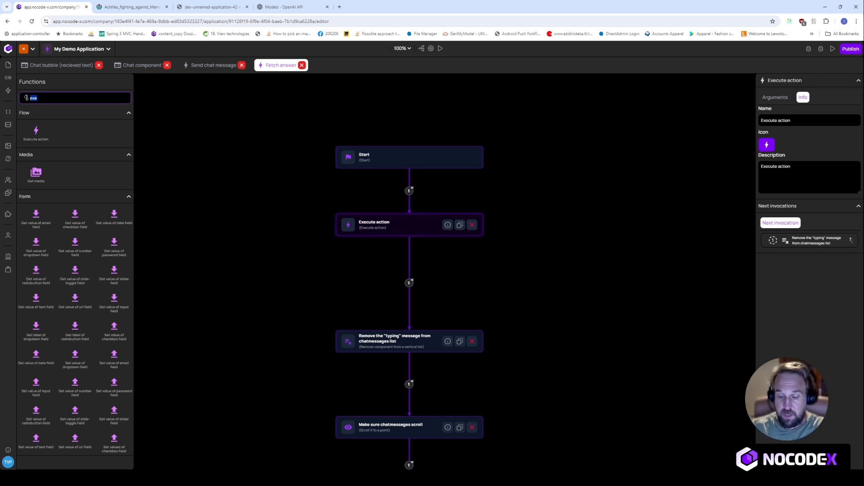
- Add a Get an object from a list step taking RESPONSE.choices index 0 into MY_RESPONSE
{"action": "type", "text": "get"}
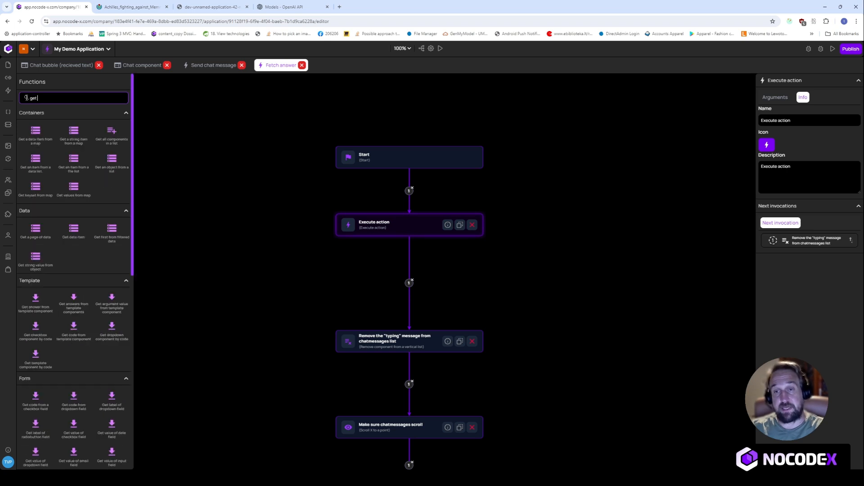
{"action": "type", "text": " i"}
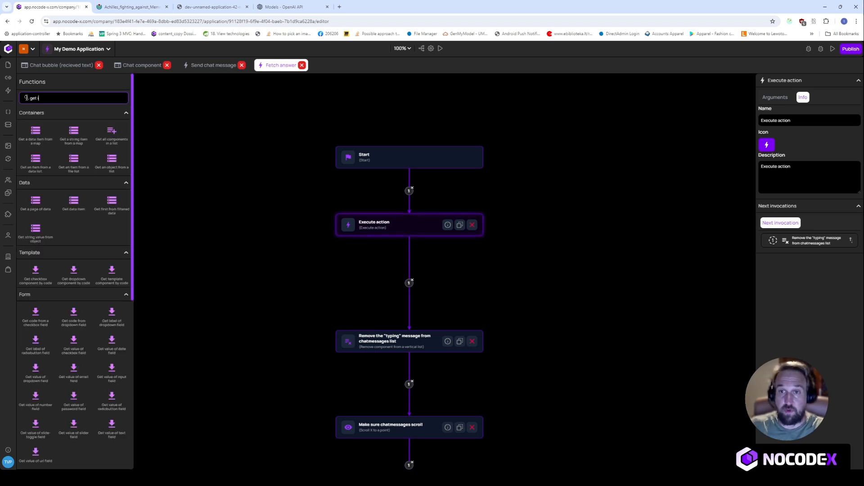
{"action": "key", "text": "BackSpace"}
{"action": "type", "text": "ob"}
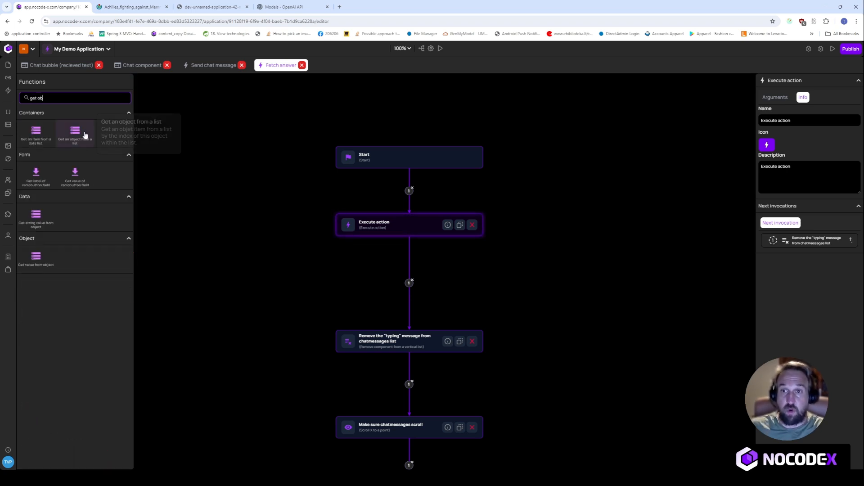
{"action": "left_click_drag", "start_coordinate": [85, 135], "coordinate": [409, 279]}
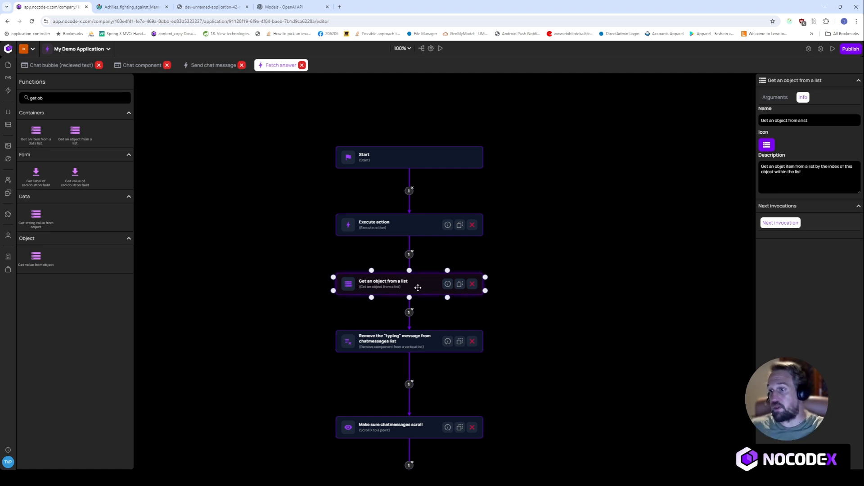
{"action": "left_click", "coordinate": [775, 98]}
{"action": "left_click", "coordinate": [808, 137]}
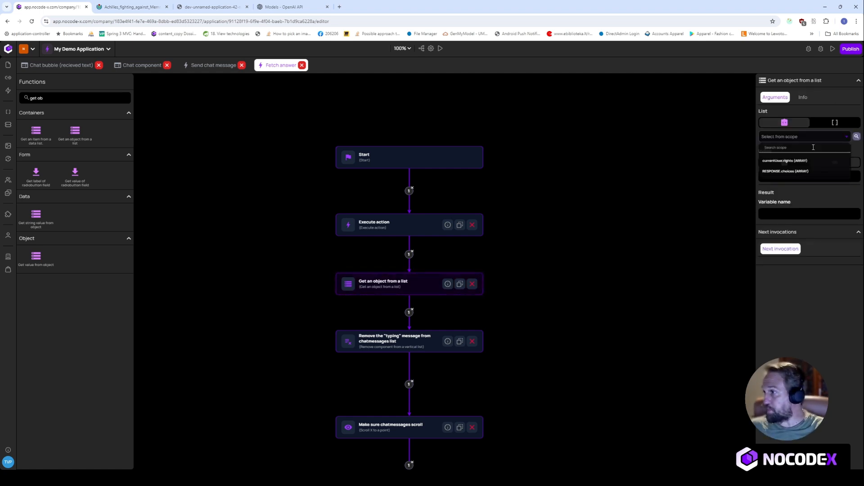
{"action": "left_click", "coordinate": [782, 176]}
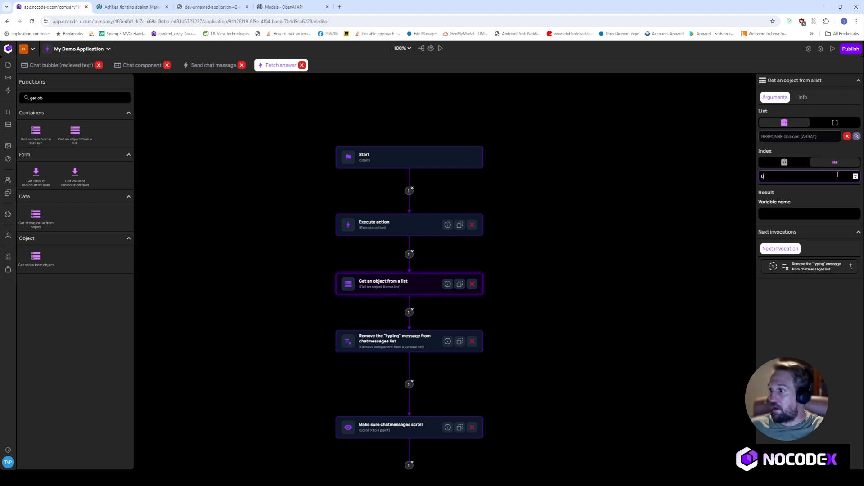
{"action": "left_click", "coordinate": [778, 215]}
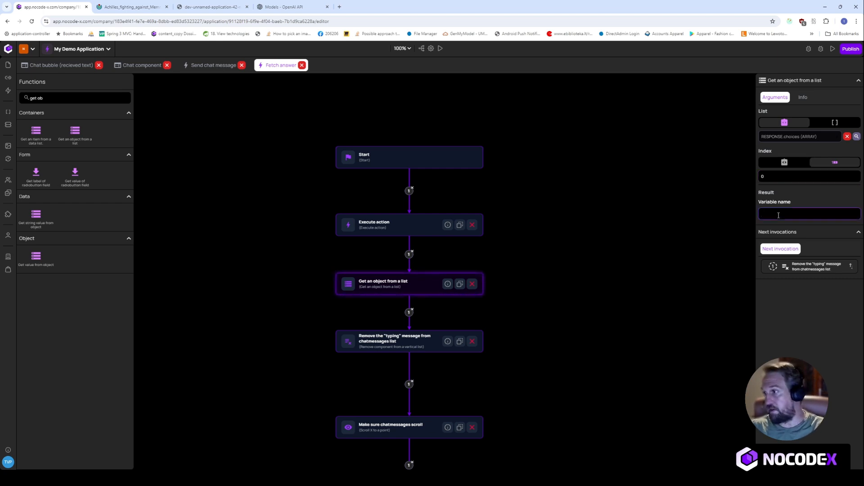
{"action": "type", "text": "MY_RESPONSE"}
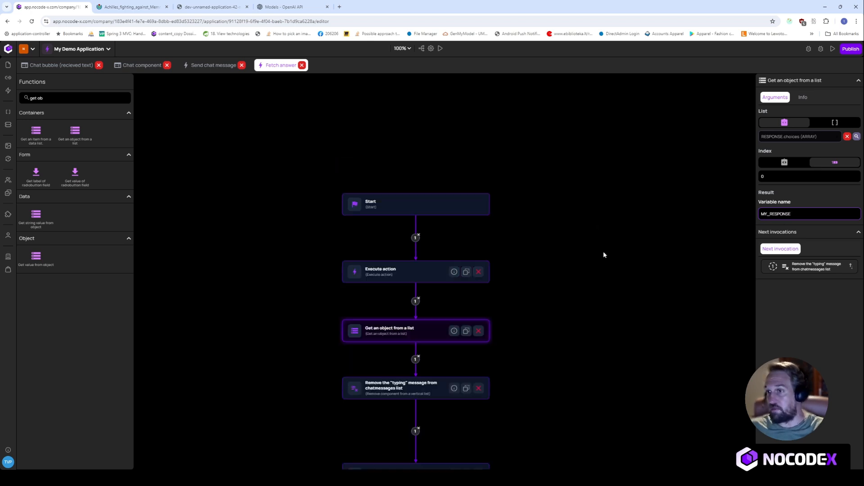
- Line up Start, Execute action and Get an object from a list in one vertical chain
{"action": "left_click", "coordinate": [401, 239]}
{"action": "left_click_drag", "start_coordinate": [415, 184], "coordinate": [406, 184]}
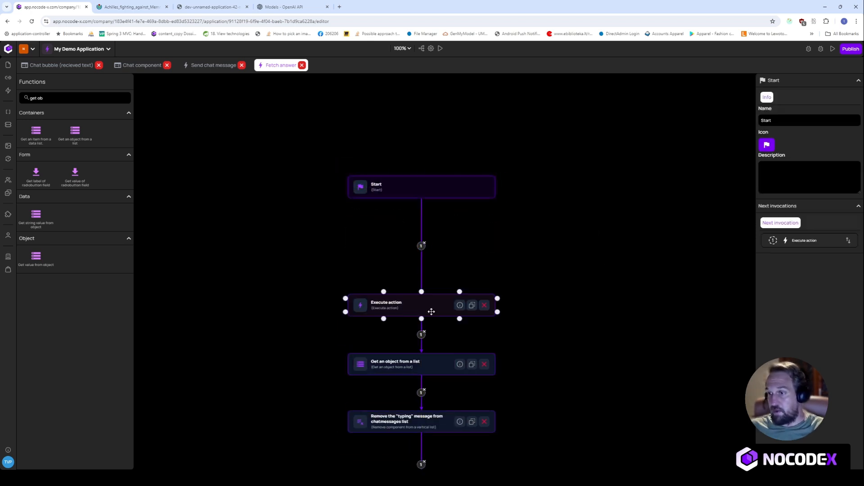
{"action": "left_click_drag", "start_coordinate": [431, 311], "coordinate": [434, 256]}
{"action": "left_click_drag", "start_coordinate": [433, 357], "coordinate": [432, 316]}
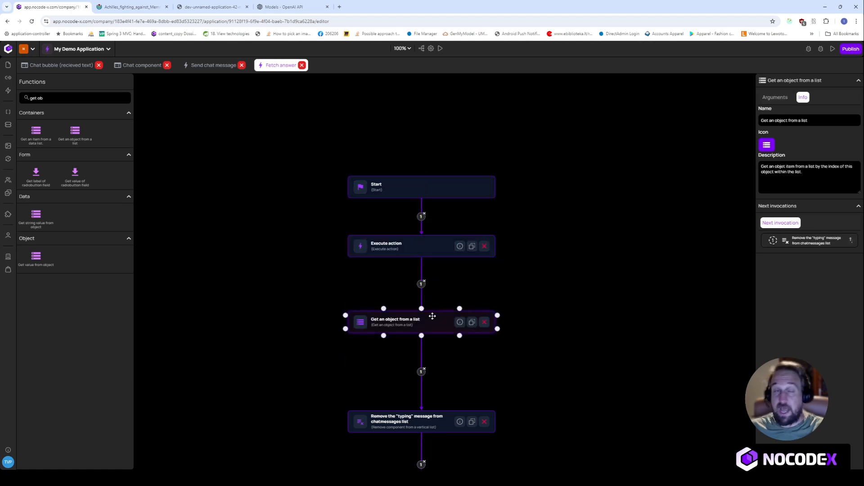
{"action": "left_click", "coordinate": [94, 98]}
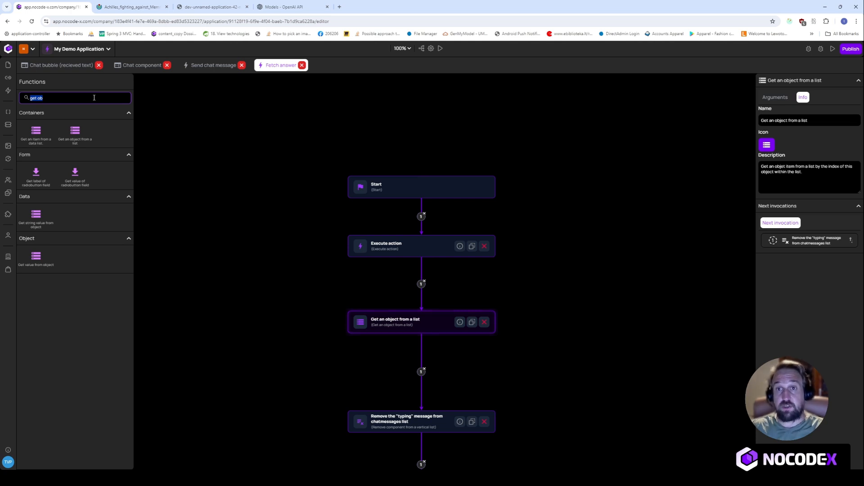
- Insert 'Add template component to vertical list' using MESSAGE_CONTAINER, Chat bubble (recieved text), TEXT MY_RESPONSE.message.content
{"action": "type", "text": "add"}
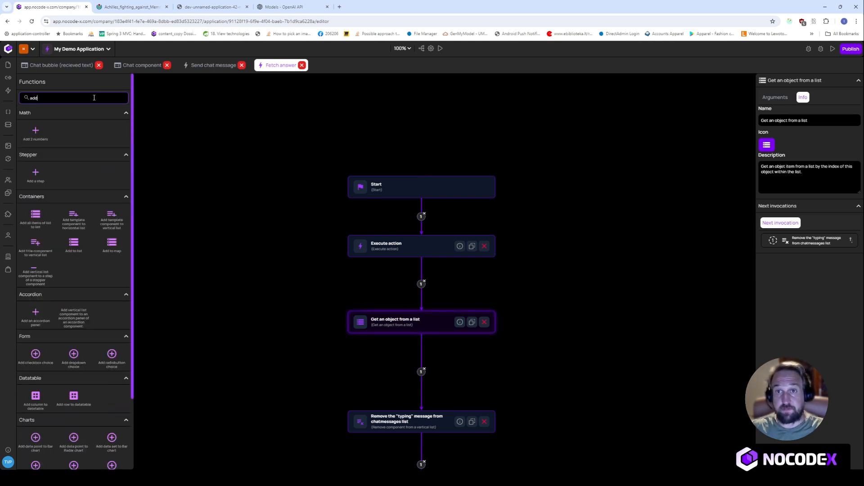
{"action": "type", "text": " template"}
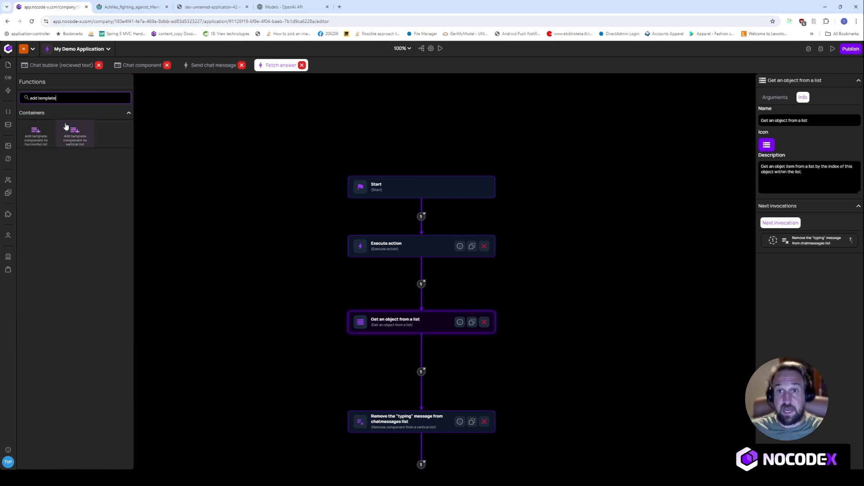
{"action": "left_click_drag", "start_coordinate": [76, 137], "coordinate": [138, 200]}
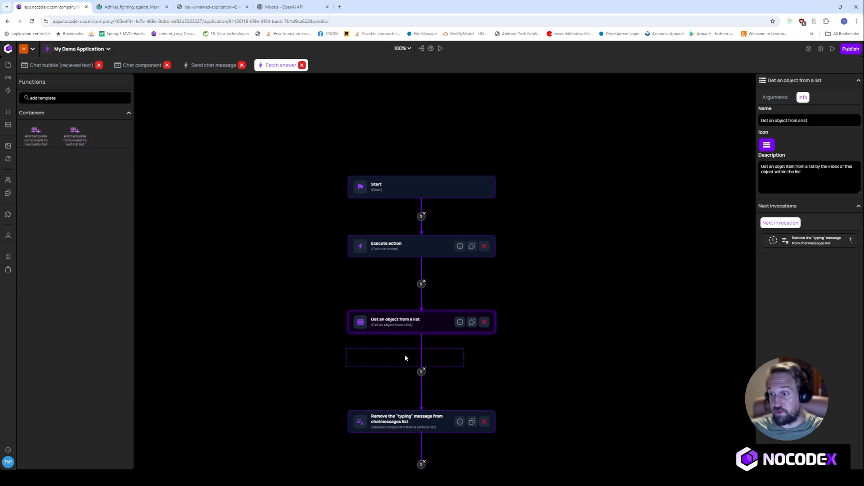
{"action": "left_click_drag", "start_coordinate": [423, 361], "coordinate": [424, 361]}
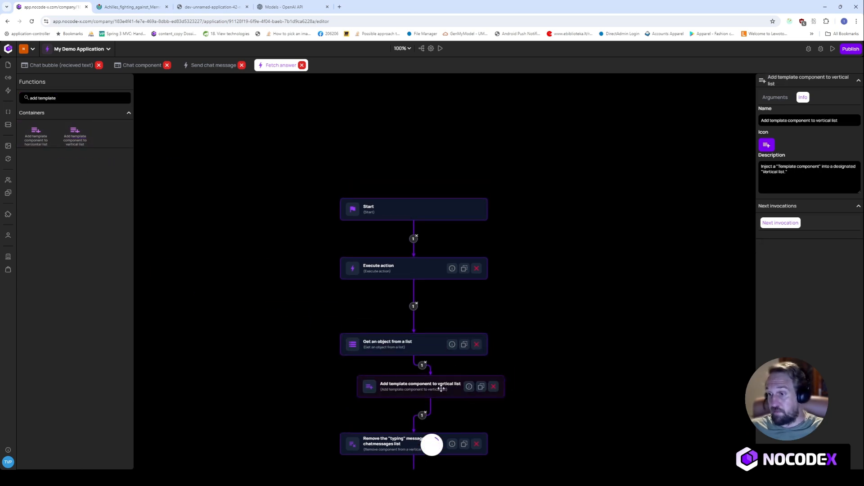
{"action": "left_click", "coordinate": [775, 98]}
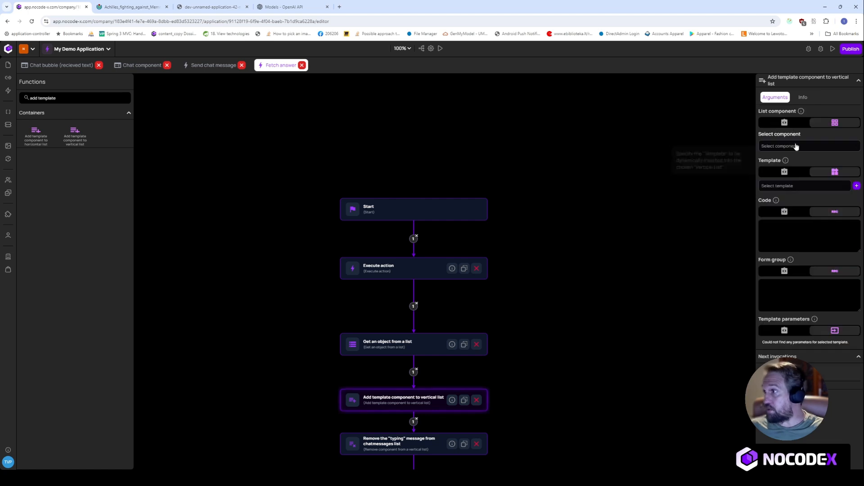
{"action": "left_click", "coordinate": [799, 146]}
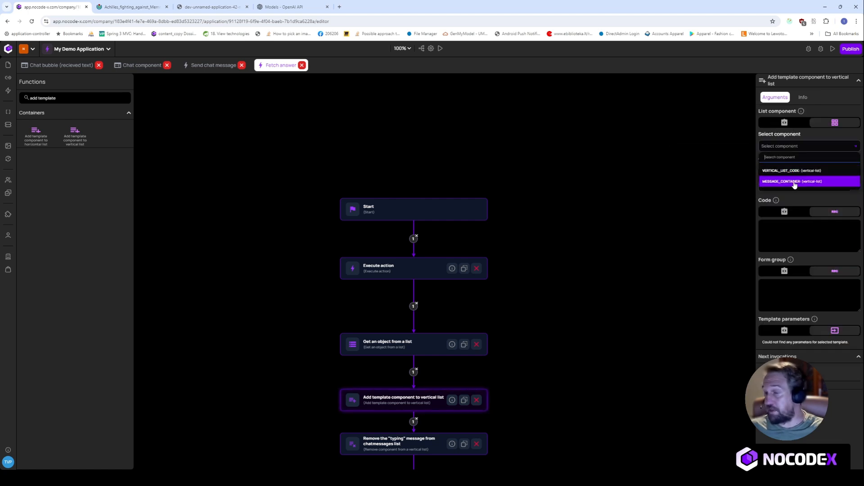
{"action": "left_click", "coordinate": [794, 183]}
{"action": "left_click", "coordinate": [818, 190]}
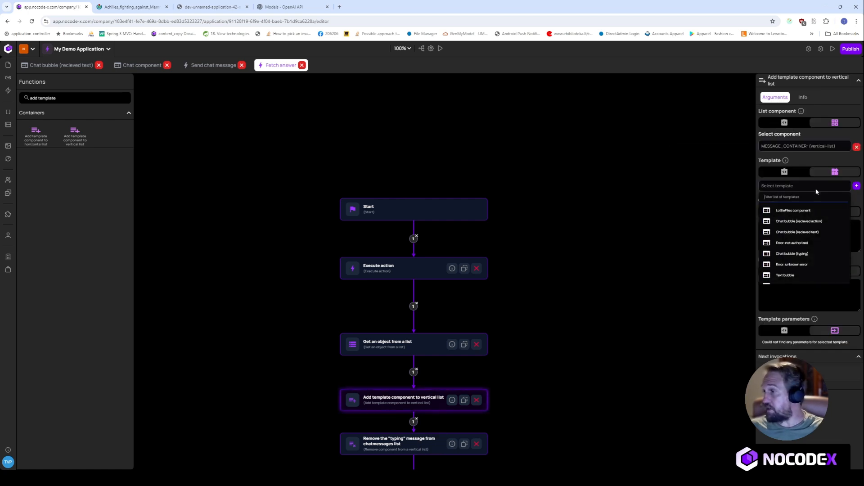
{"action": "left_click", "coordinate": [796, 233]}
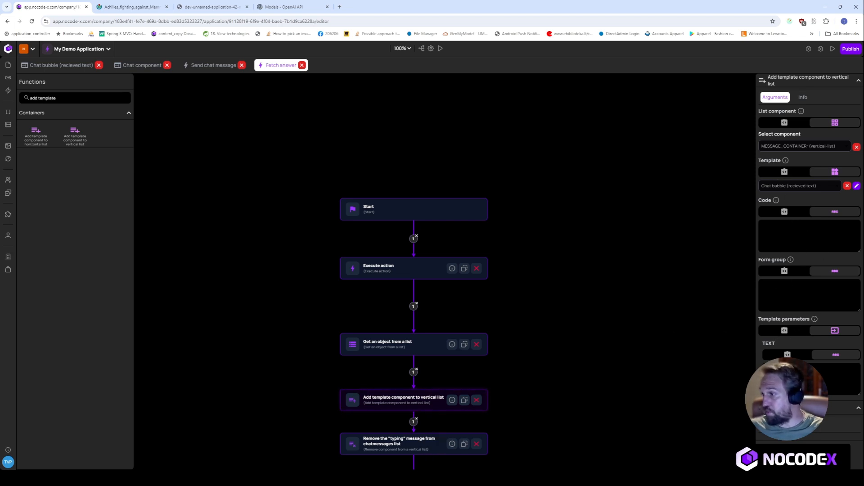
{"action": "left_click", "coordinate": [787, 354]}
{"action": "scroll", "coordinate": [796, 406], "scroll_direction": "down", "scroll_amount": 3}
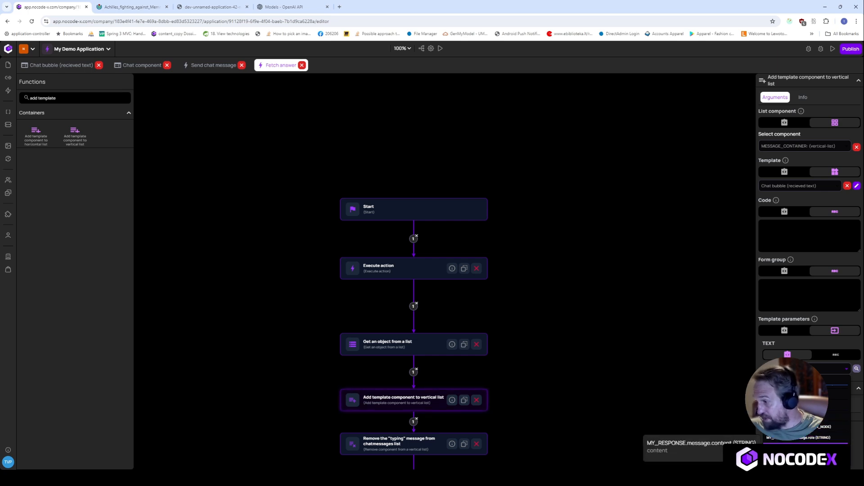
{"action": "left_click", "coordinate": [797, 447]}
{"action": "left_click_drag", "start_coordinate": [610, 384], "coordinate": [614, 316]}
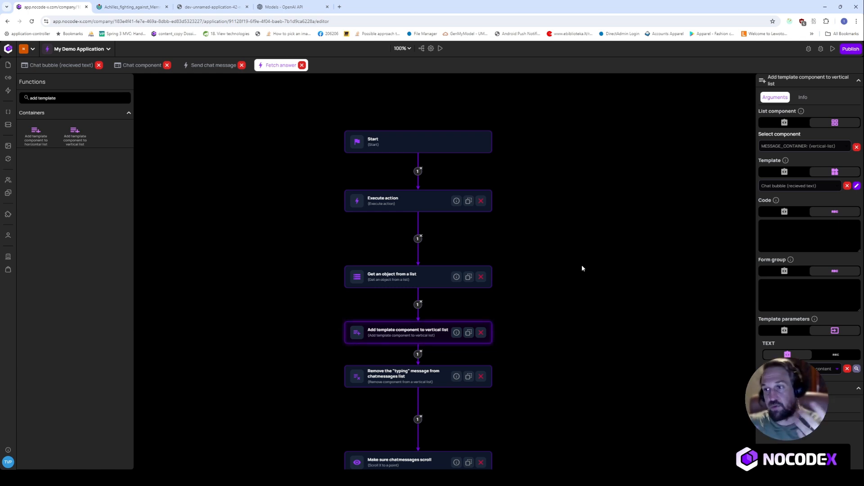
- Close the gaps between Start, Execute action, Get an object and template steps, then go to the chat app
{"action": "left_click_drag", "start_coordinate": [410, 142], "coordinate": [411, 126]}
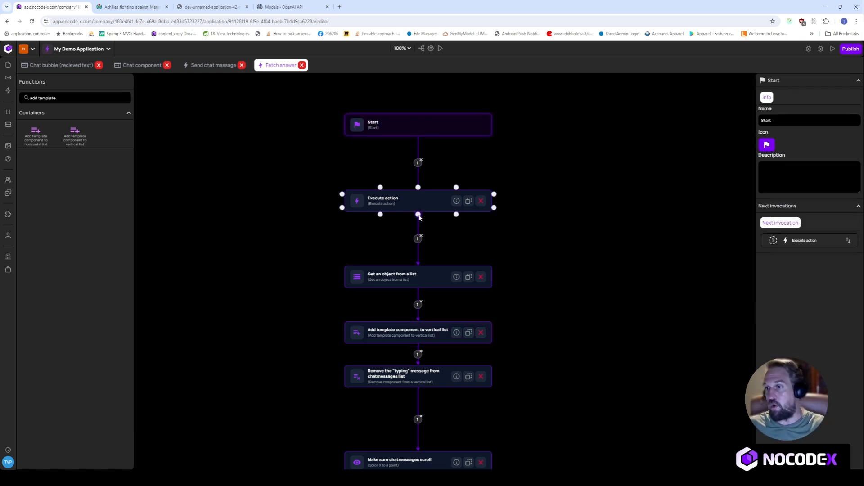
{"action": "left_click_drag", "start_coordinate": [422, 201], "coordinate": [423, 187]}
{"action": "left_click_drag", "start_coordinate": [431, 278], "coordinate": [431, 252]}
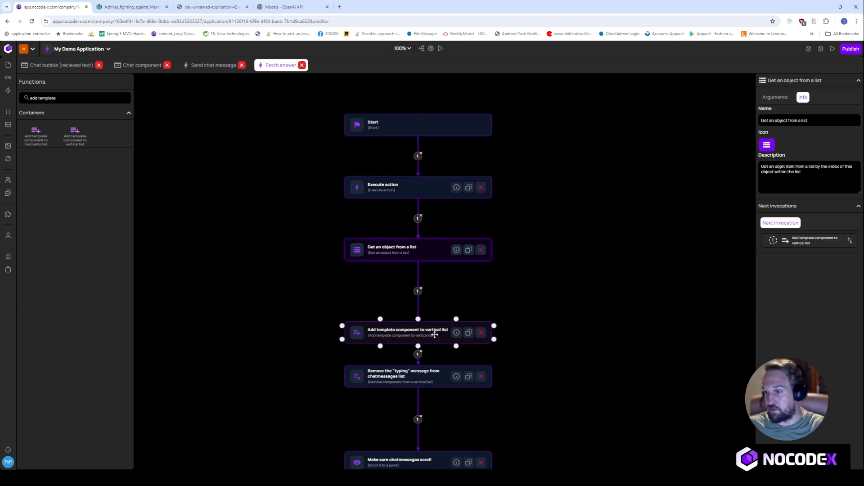
{"action": "left_click_drag", "start_coordinate": [434, 339], "coordinate": [435, 312]}
{"action": "left_click_drag", "start_coordinate": [431, 375], "coordinate": [432, 362]}
{"action": "scroll", "coordinate": [611, 241], "scroll_direction": "down", "scroll_amount": 3}
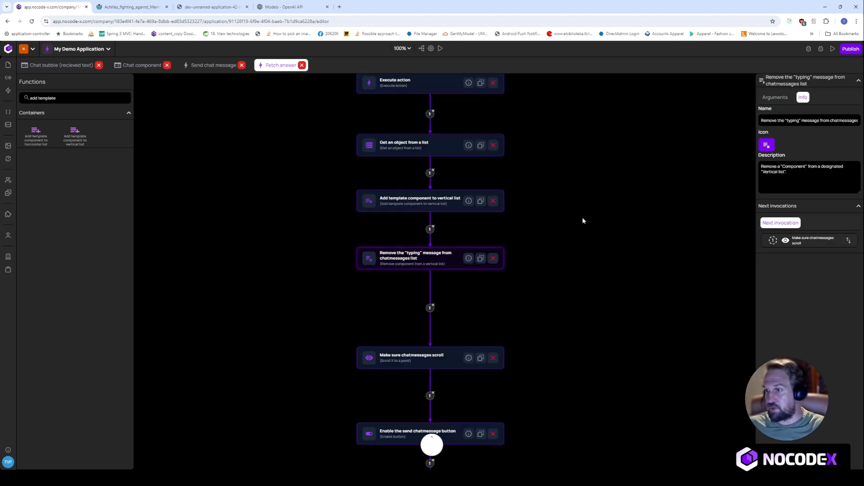
{"action": "scroll", "coordinate": [583, 220], "scroll_direction": "up", "scroll_amount": 1}
{"action": "left_click", "coordinate": [479, 245]}
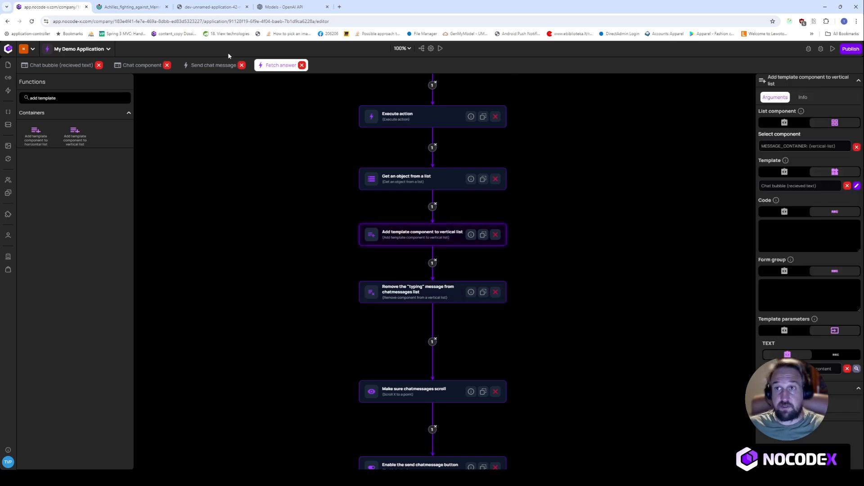
{"action": "left_click", "coordinate": [225, 6]}
- Reload the chat app, send the message 'test', then return to the Send chat message flow
{"action": "key", "text": "Return"}
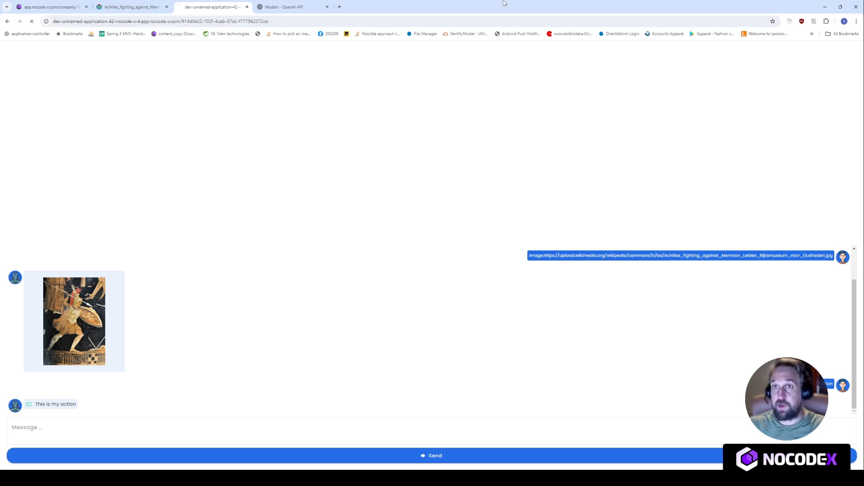
{"action": "left_click", "coordinate": [339, 434]}
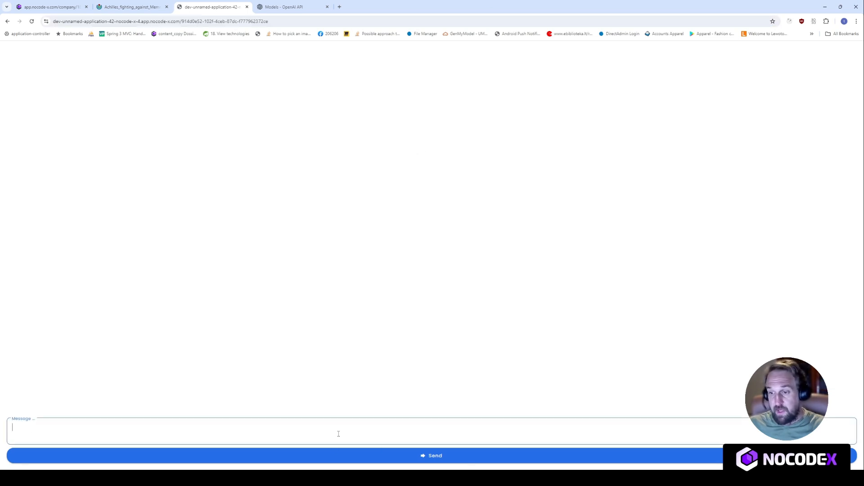
{"action": "type", "text": "test"}
{"action": "left_click", "coordinate": [342, 455]}
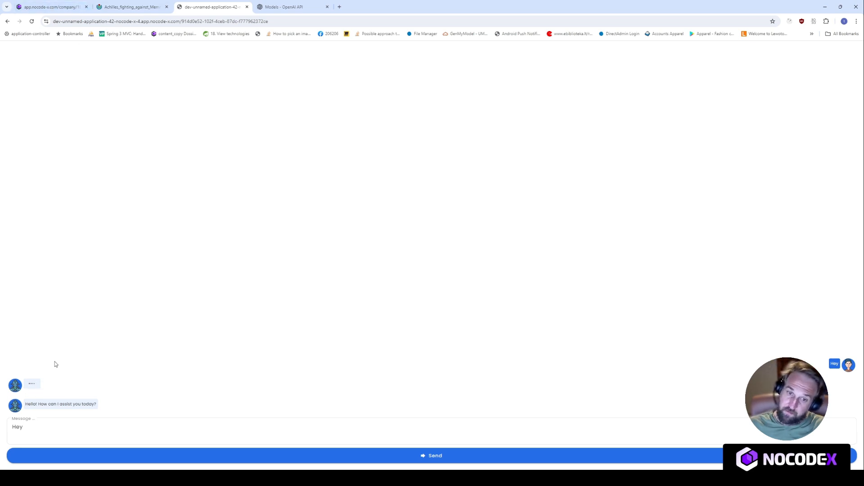
{"action": "left_click", "coordinate": [50, 7]}
{"action": "left_click", "coordinate": [274, 67]}
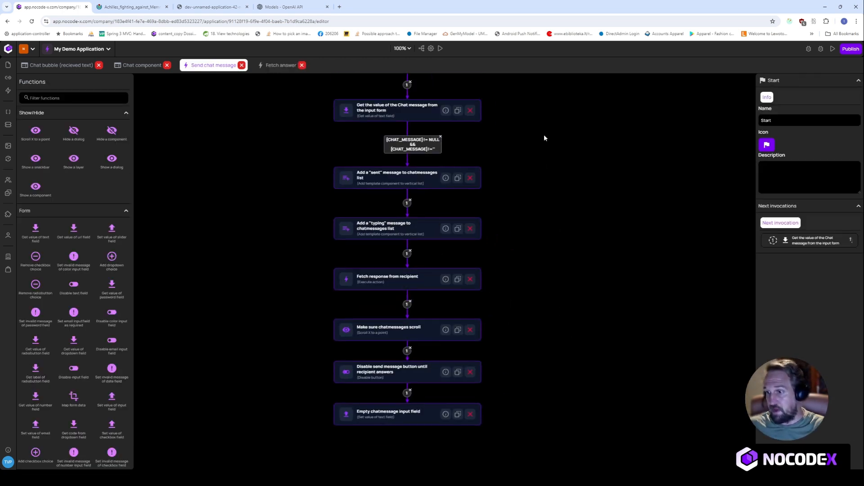
- Link the template step to the typing-message removal step in the Fetch answer flow
{"action": "left_click", "coordinate": [276, 64]}
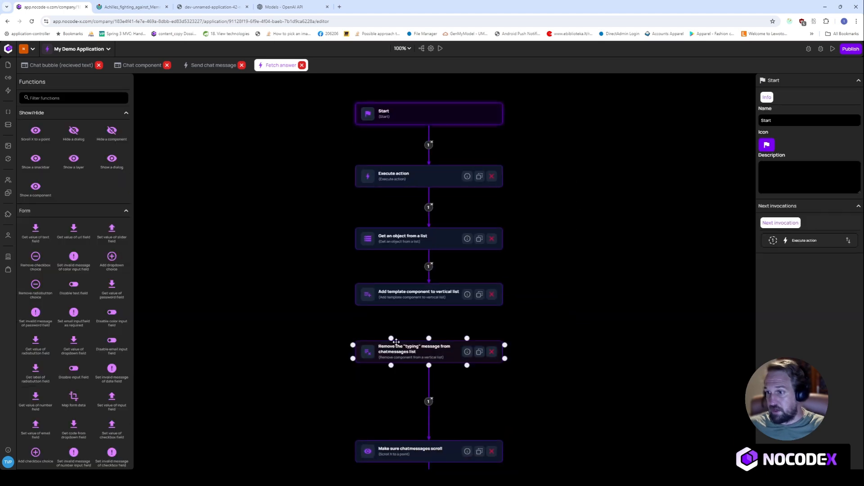
{"action": "left_click_drag", "start_coordinate": [430, 308], "coordinate": [430, 350]}
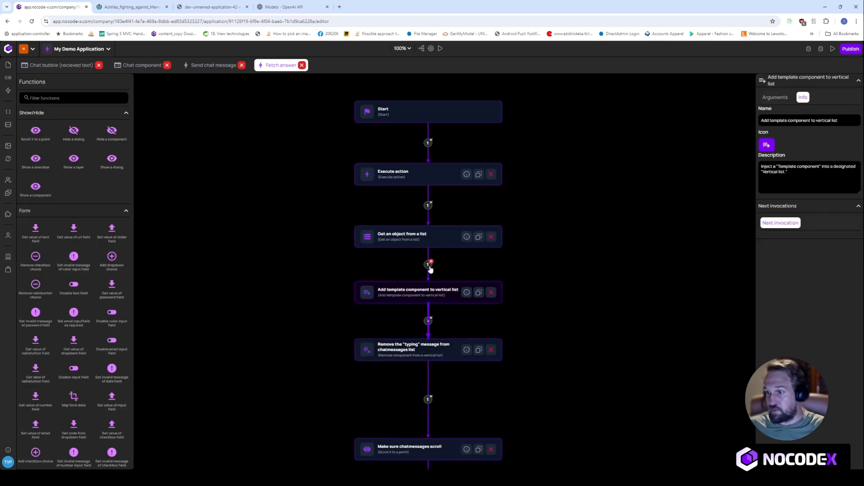
- Reload the chat app and send the message 'test'
{"action": "left_click", "coordinate": [211, 7]}
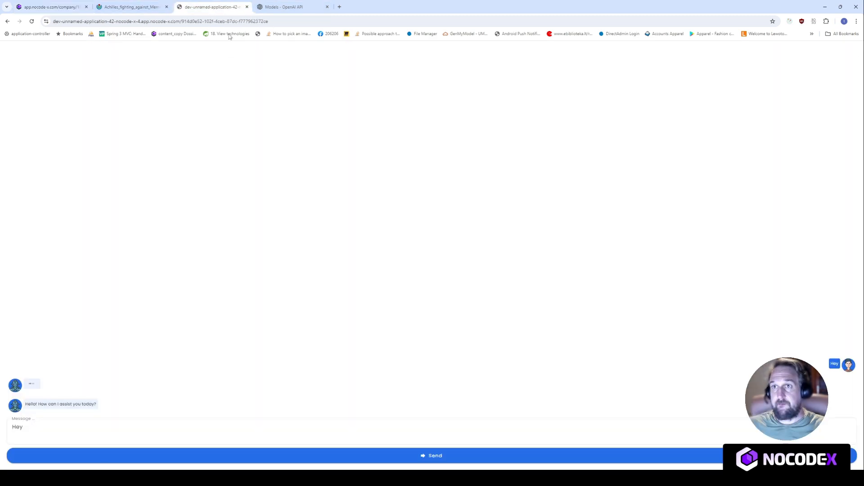
{"action": "left_click", "coordinate": [229, 21]}
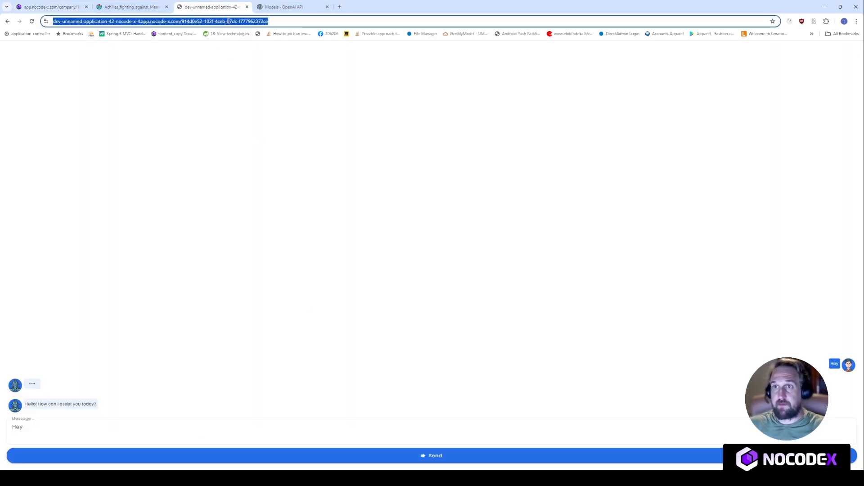
{"action": "key", "text": "Return"}
{"action": "left_click", "coordinate": [176, 434]}
{"action": "type", "text": "test"}
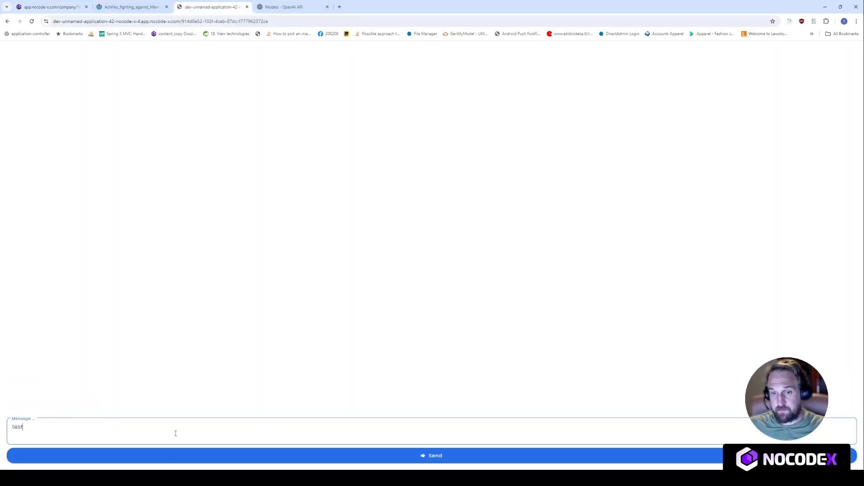
{"action": "key", "text": "Return"}
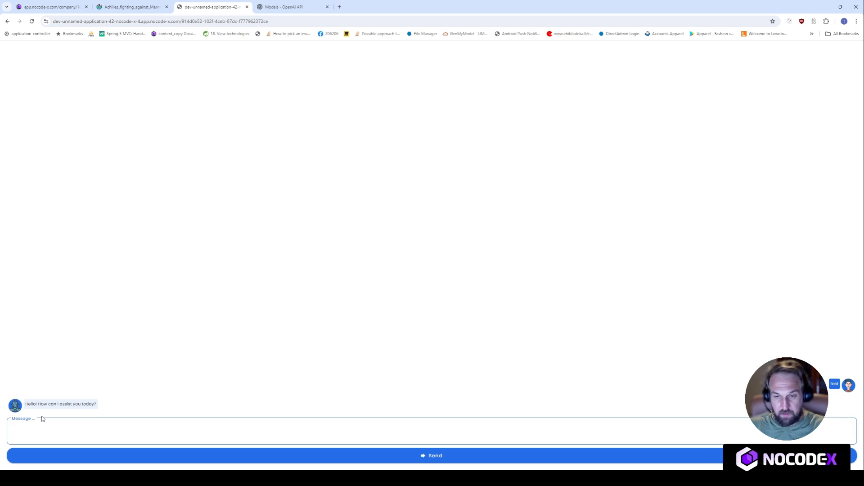
- Ask 'Tell me everything you know about Achilles', review the answer, then return to the editor
{"action": "type", "text": "T"}
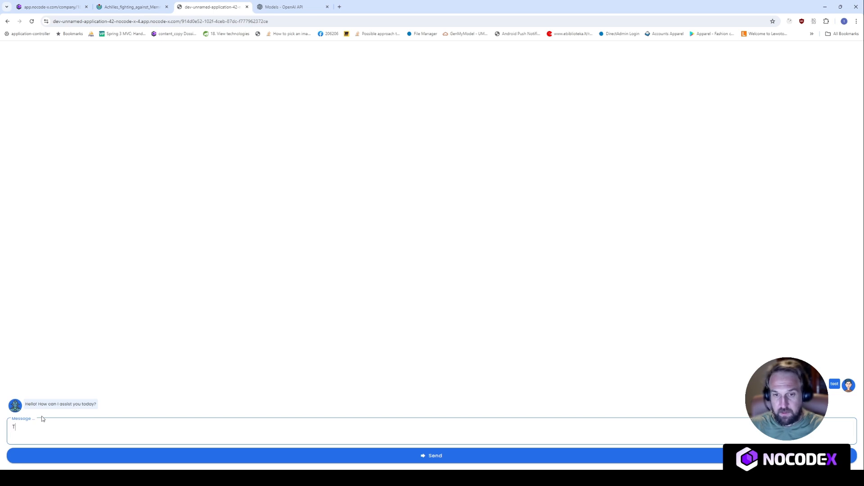
{"action": "type", "text": "ell me every"}
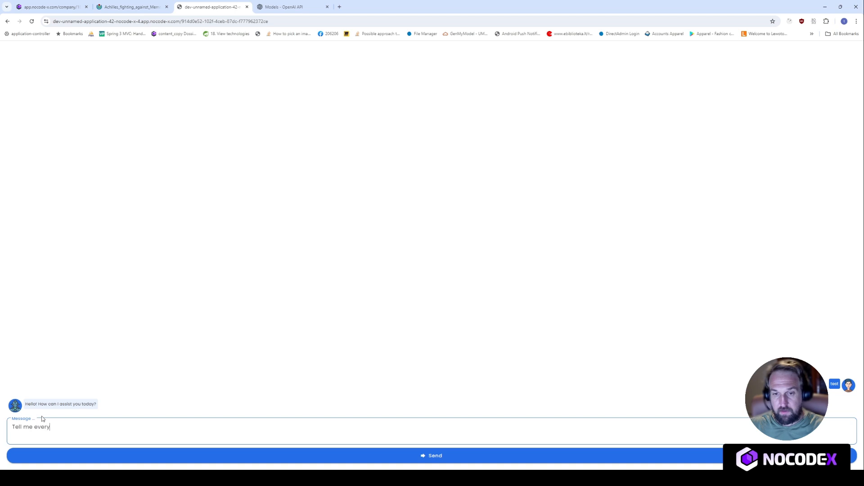
{"action": "type", "text": "thing you know about Achilles"}
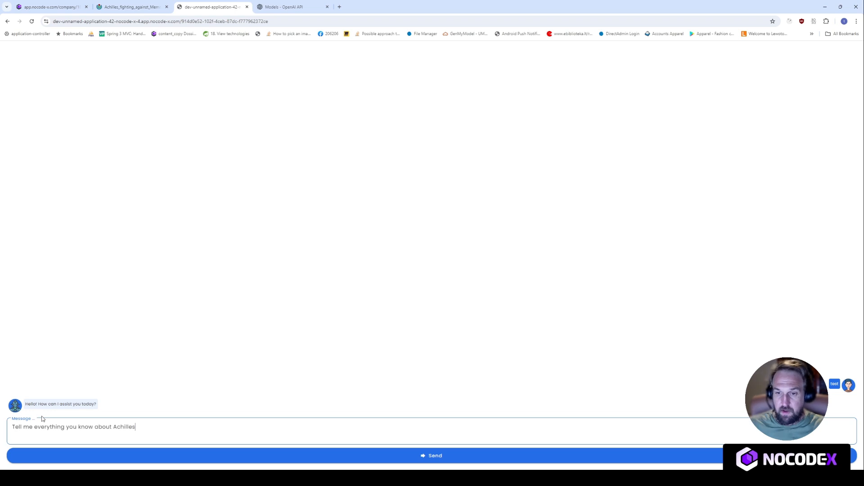
{"action": "left_click", "coordinate": [363, 455]}
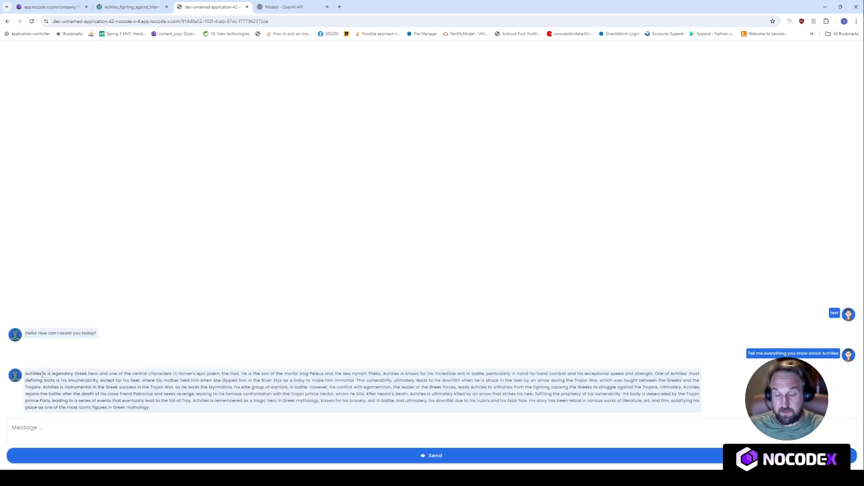
{"action": "left_click_drag", "start_coordinate": [42, 375], "coordinate": [173, 409]}
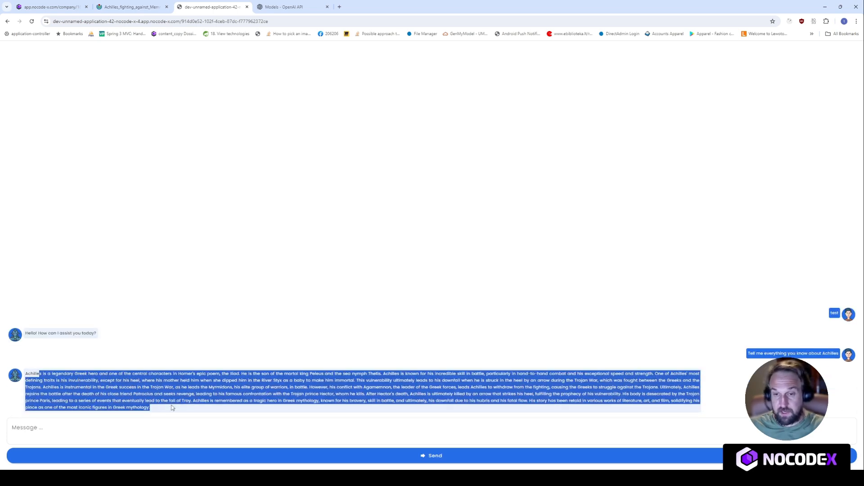
{"action": "left_click", "coordinate": [60, 10]}
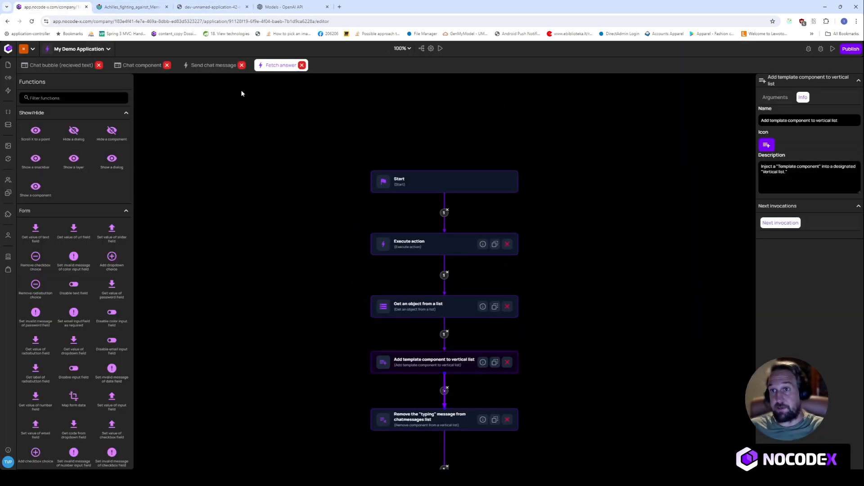
- Zoom the Chat bubble (recieved text) view to 200% and give its text part a #15dd07 background
{"action": "left_click", "coordinate": [60, 66]}
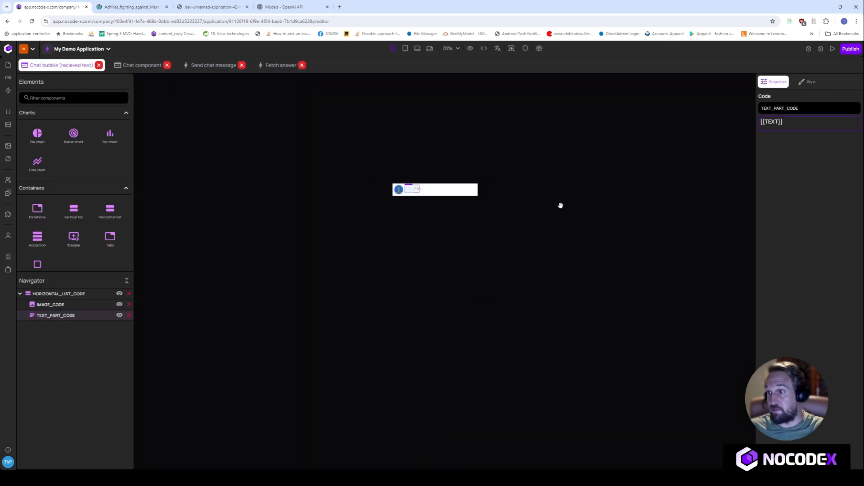
{"action": "left_click", "coordinate": [449, 50]}
{"action": "left_click_drag", "start_coordinate": [445, 74], "coordinate": [486, 73]}
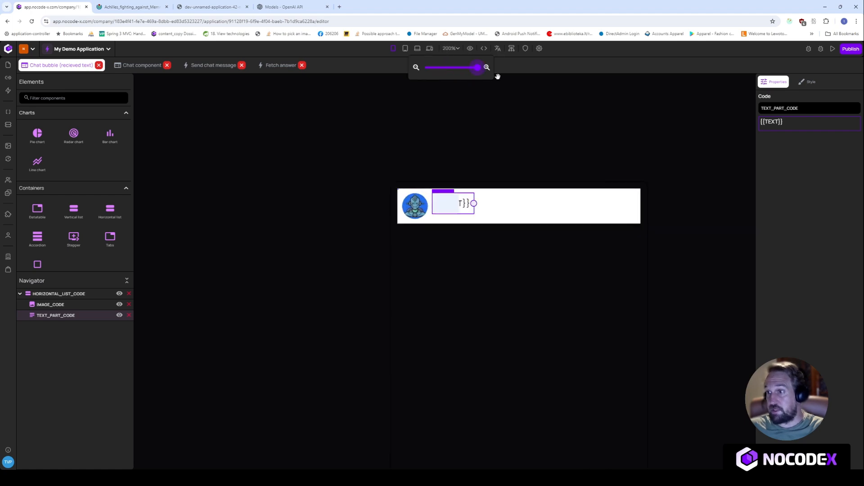
{"action": "left_click", "coordinate": [808, 82]}
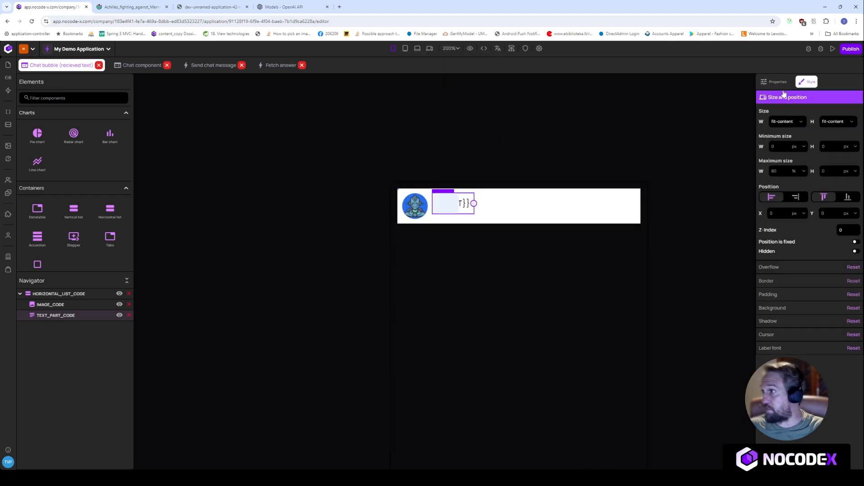
{"action": "left_click", "coordinate": [786, 309]}
{"action": "left_click", "coordinate": [853, 180]}
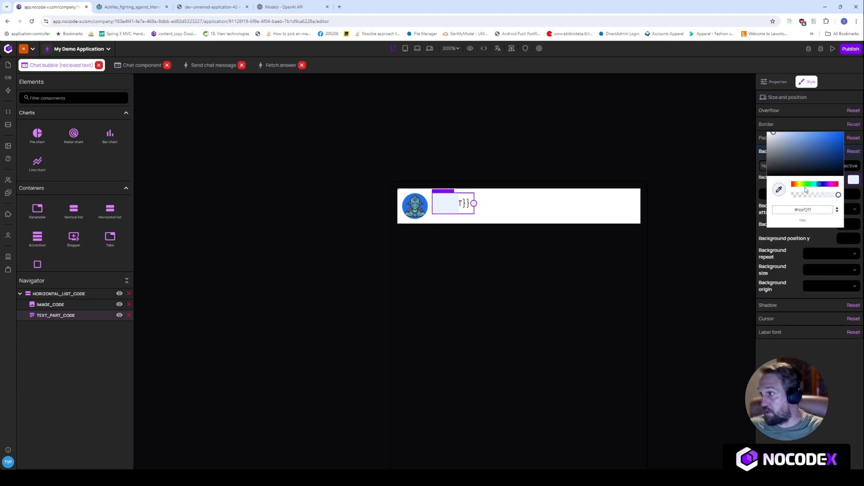
{"action": "left_click", "coordinate": [807, 185]}
{"action": "left_click", "coordinate": [842, 138]}
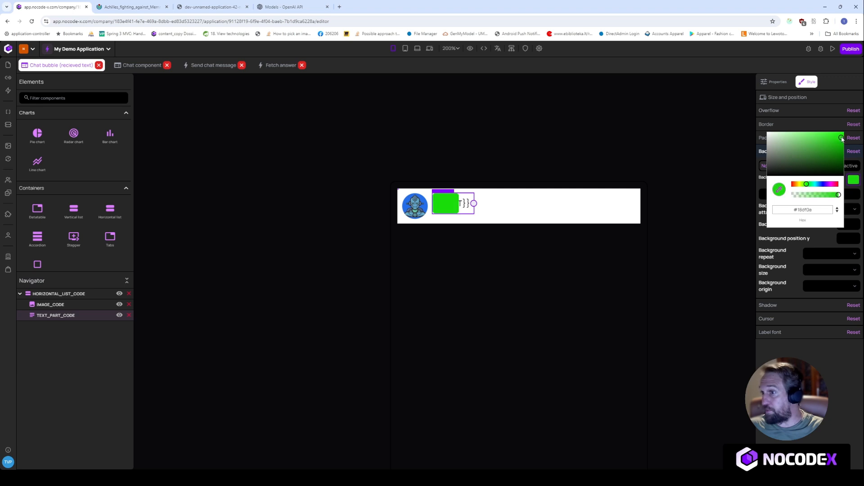
{"action": "left_click", "coordinate": [545, 163]}
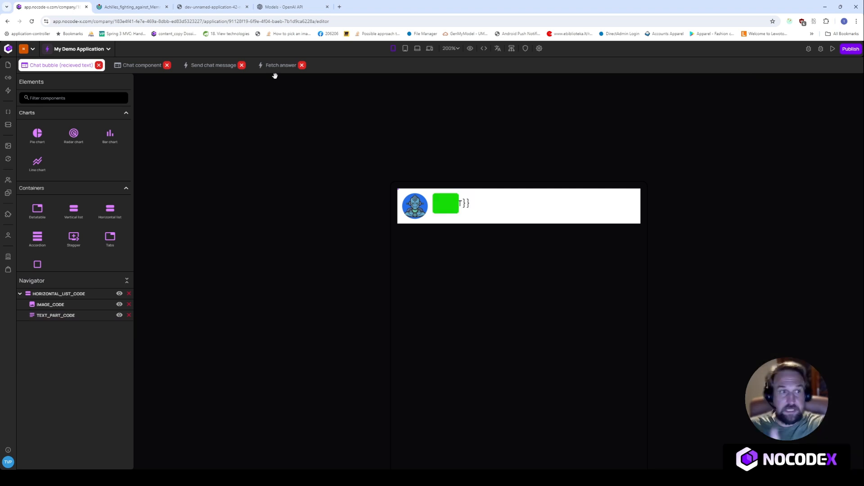
{"action": "left_click", "coordinate": [212, 6]}
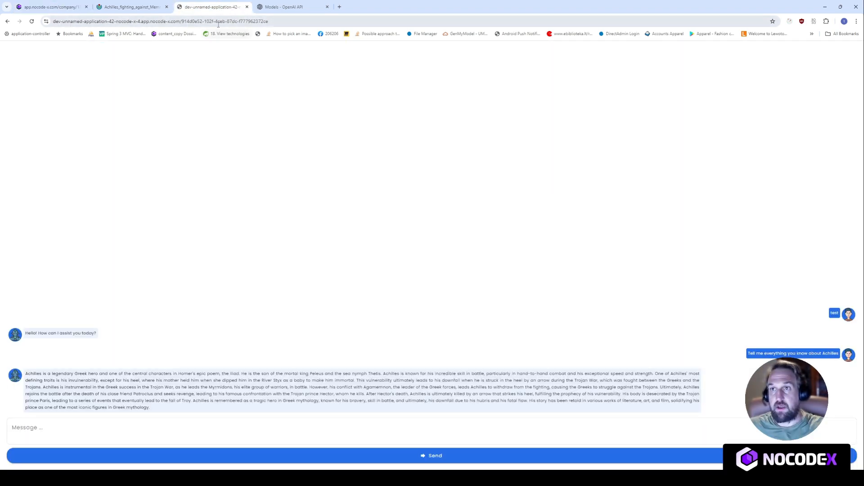
- Reload the chat app and send the message 'Tell me about green'
{"action": "left_click", "coordinate": [219, 22]}
{"action": "key", "text": "Return"}
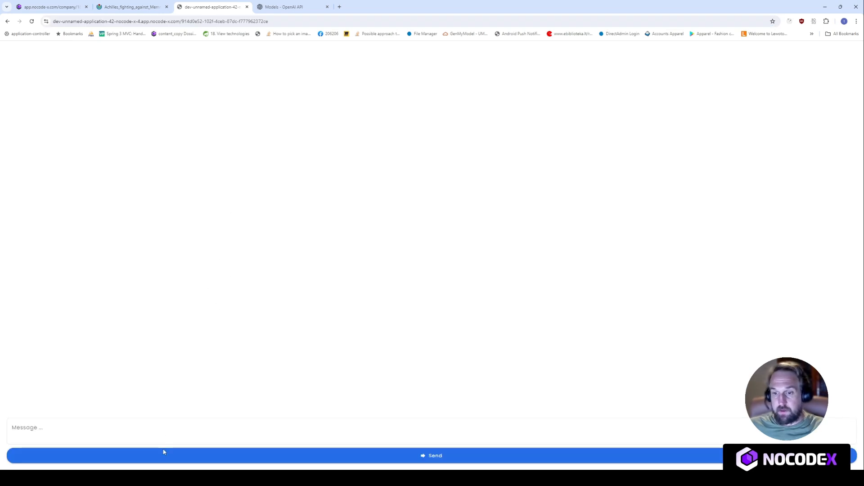
{"action": "left_click", "coordinate": [178, 429]}
{"action": "type", "text": "Tell me "}
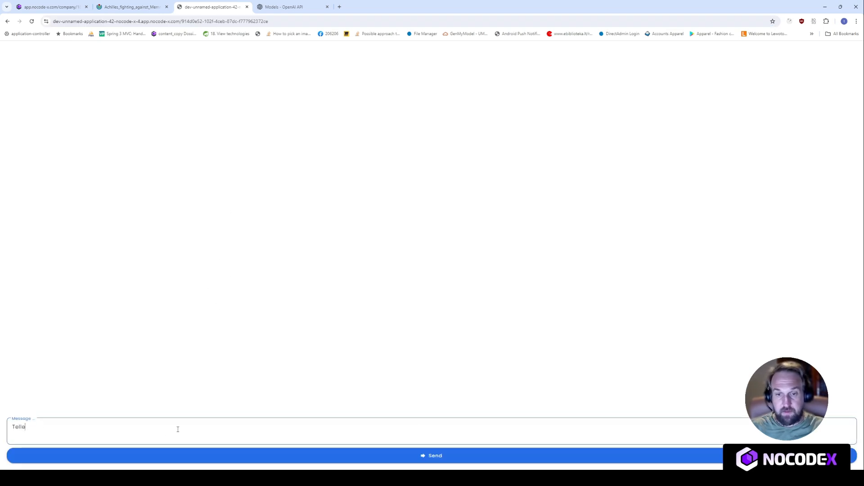
{"action": "type", "text": "about green"}
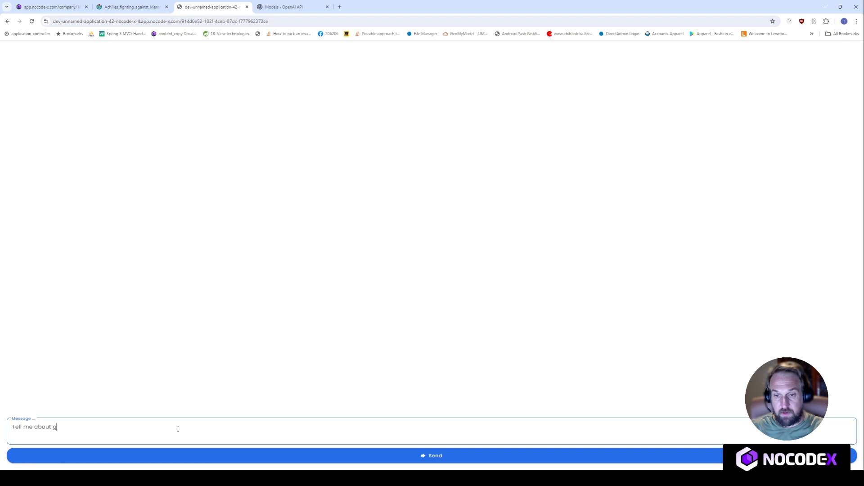
{"action": "key", "text": "Return"}
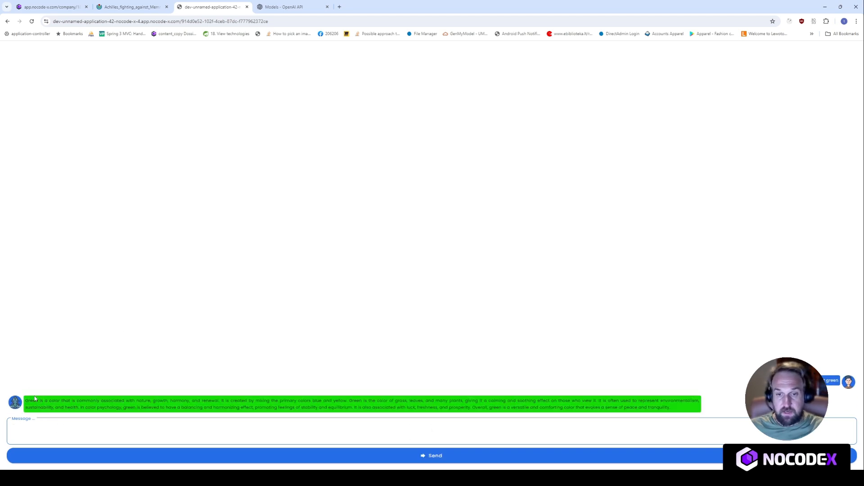
- Inspect the reply text in the green bubble, then go back to the NoCode-X editor
{"action": "left_click_drag", "start_coordinate": [32, 401], "coordinate": [671, 411]}
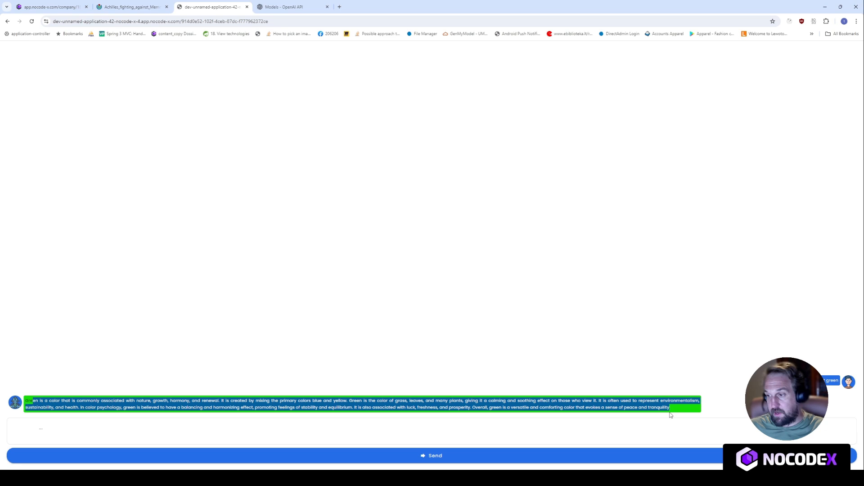
{"action": "left_click", "coordinate": [194, 249]}
{"action": "left_click", "coordinate": [50, 6]}
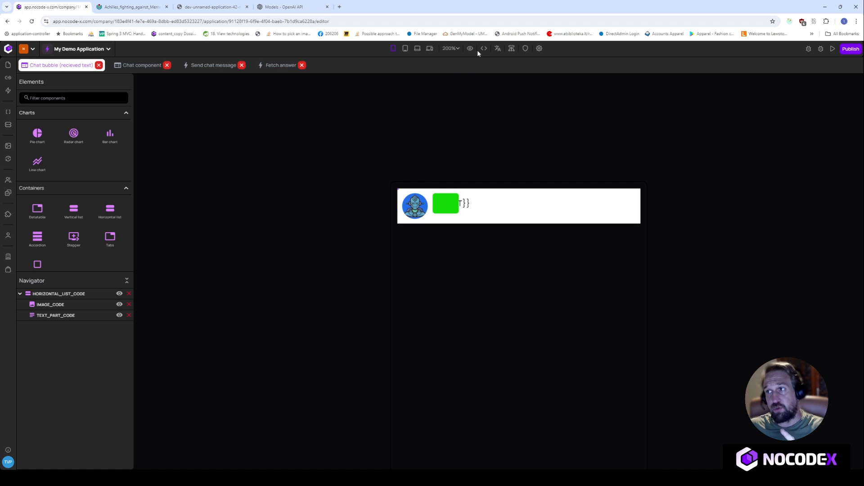
- Show the Chat component's embed code and select the nocodex-page tag and script snippet
{"action": "left_click", "coordinate": [131, 66]}
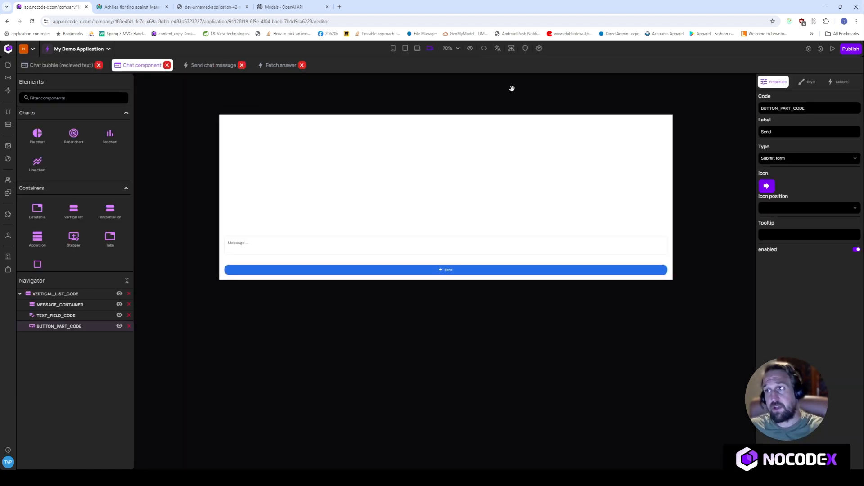
{"action": "left_click", "coordinate": [482, 49]}
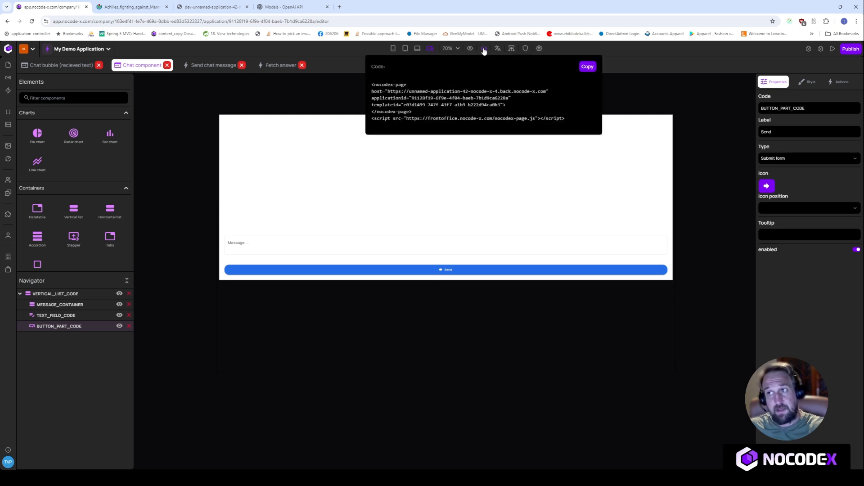
{"action": "left_click", "coordinate": [524, 144]}
{"action": "left_click", "coordinate": [484, 50]}
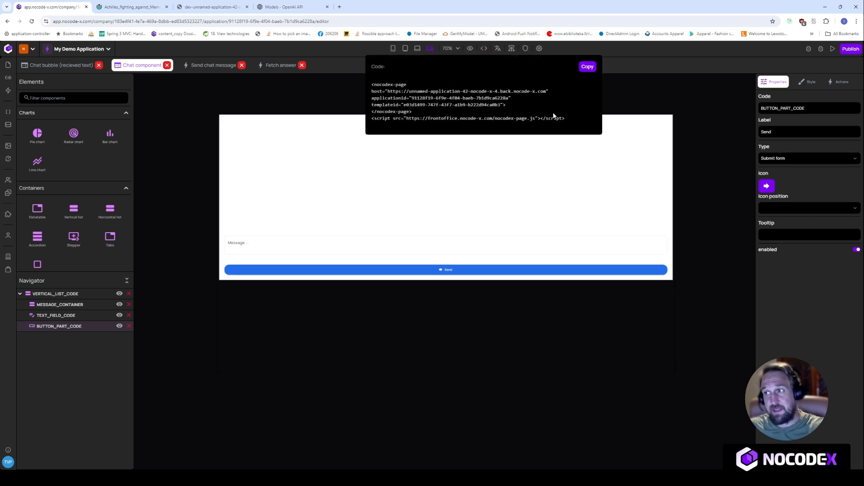
{"action": "left_click_drag", "start_coordinate": [569, 120], "coordinate": [367, 89]}
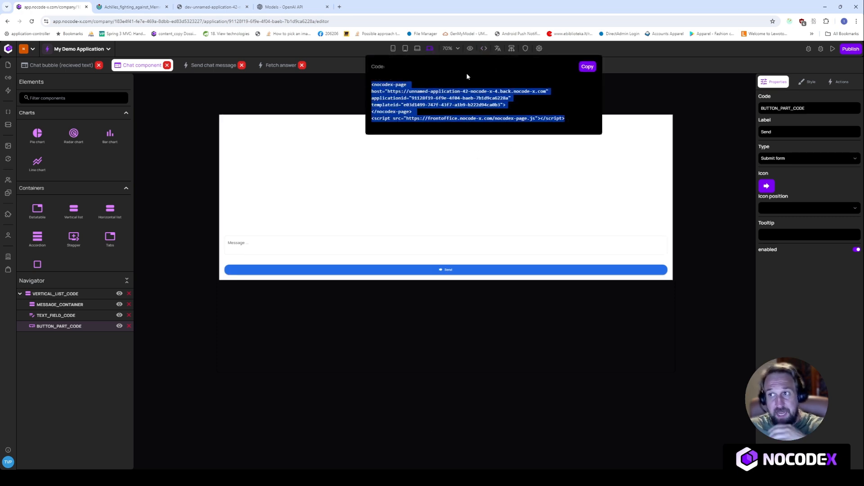